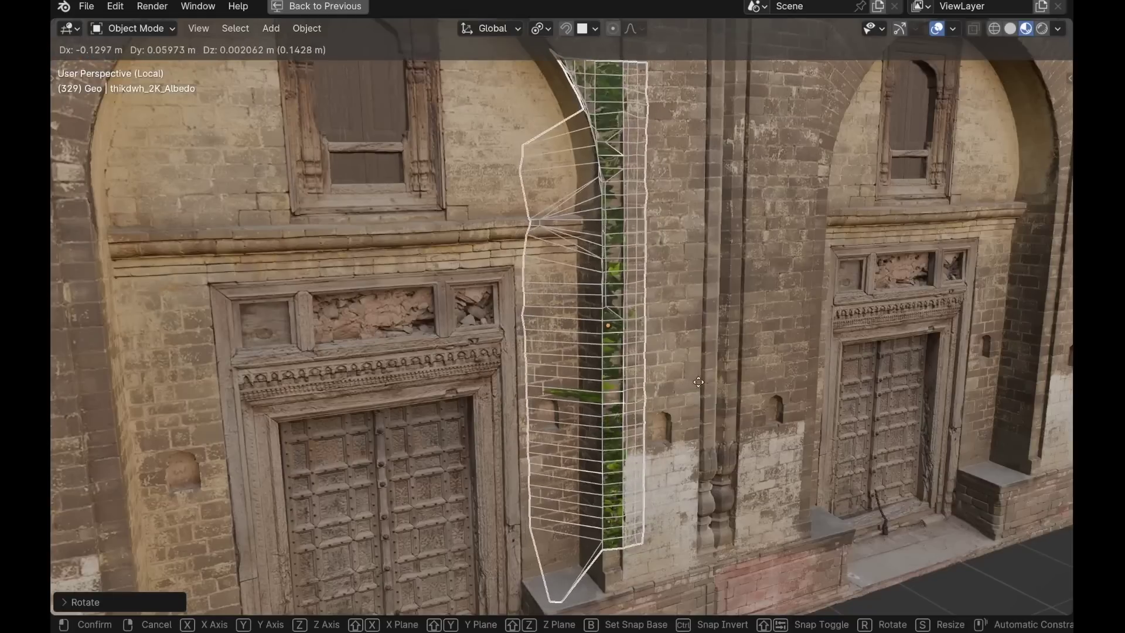
Step: Move the narrow ivy decal onto the brick wall corner beside the arch
left_click(695, 375)
middle_click_drag(695, 375, 664, 430)
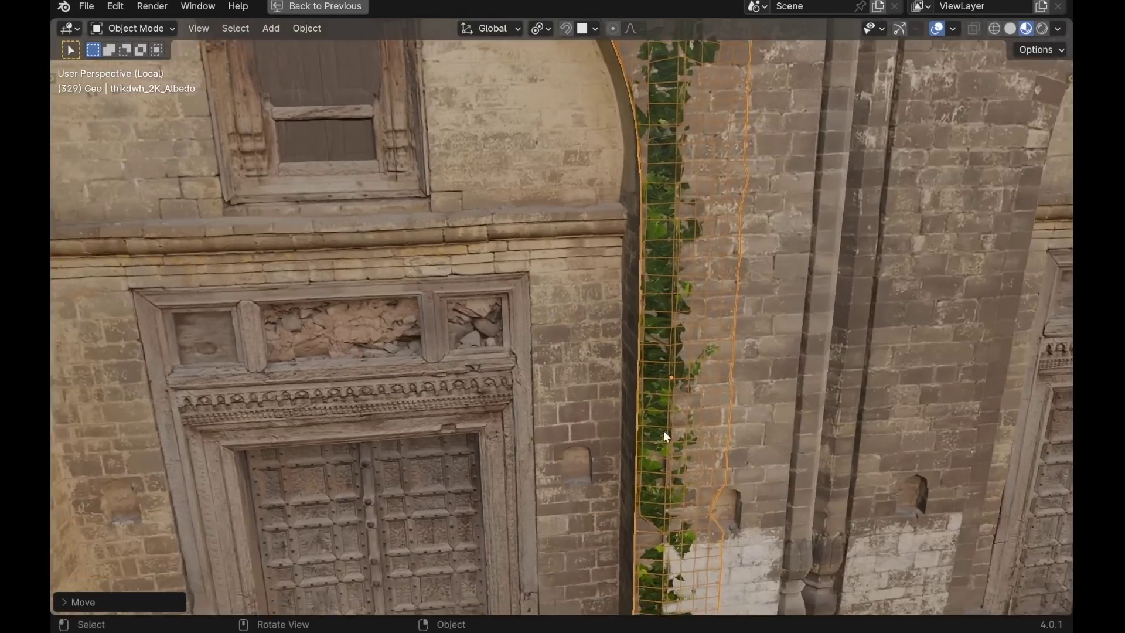
scroll(666, 436, "down", 3)
key("g")
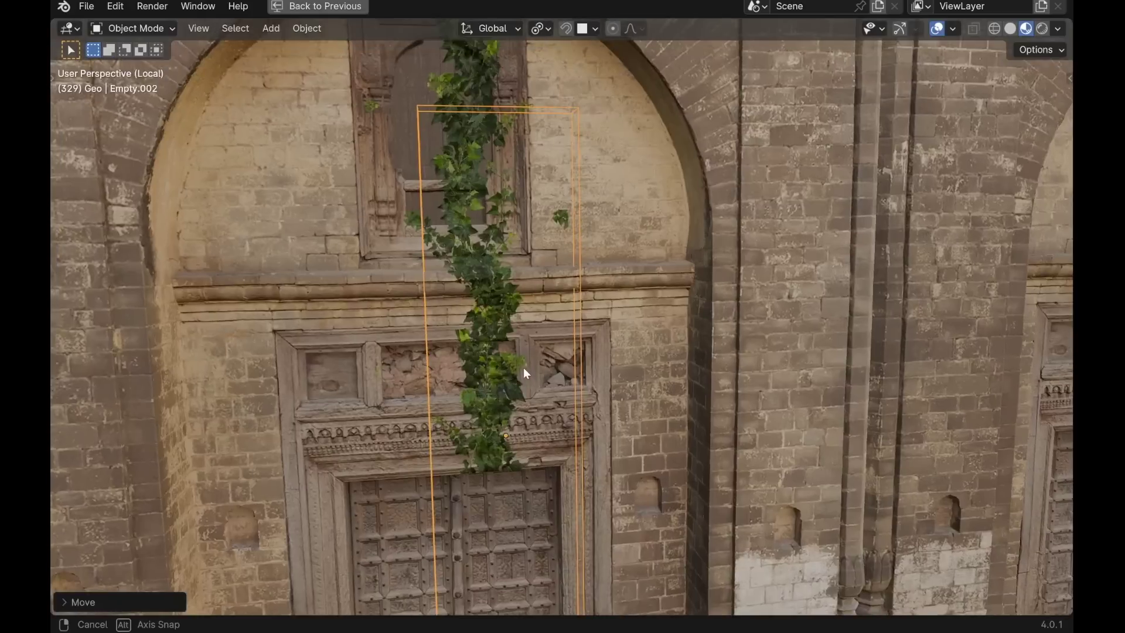
key("g")
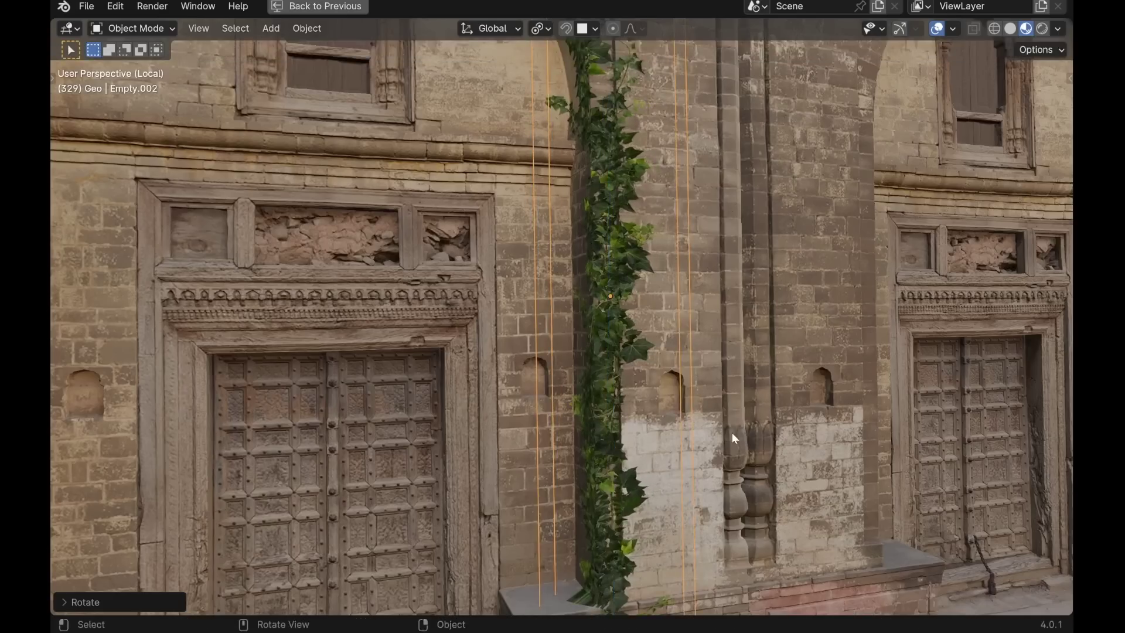
middle_click_drag(697, 415, 685, 438, "shift")
Step: Move the selected decal empty about 0.09 m up the global Z axis near the street wall
key("g")
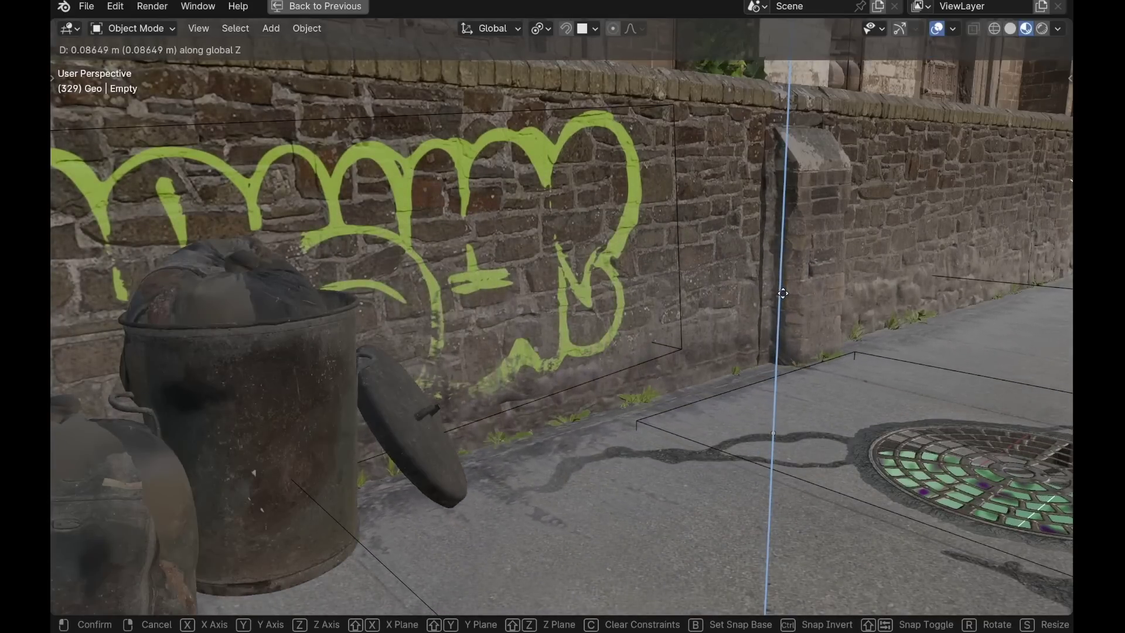
left_click(783, 293)
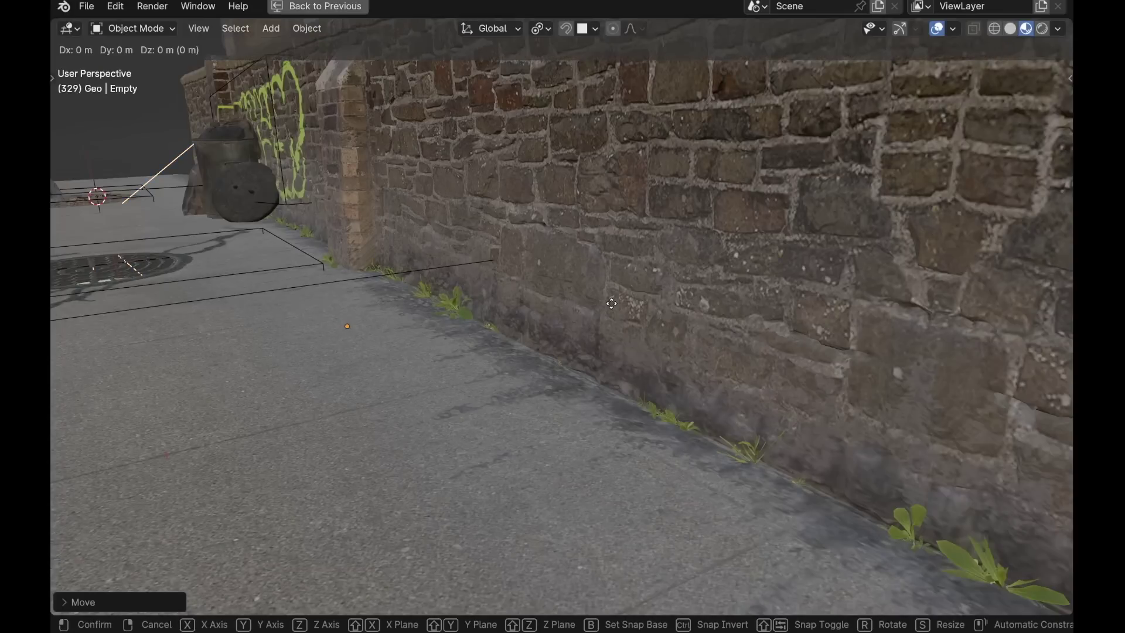
key("z")
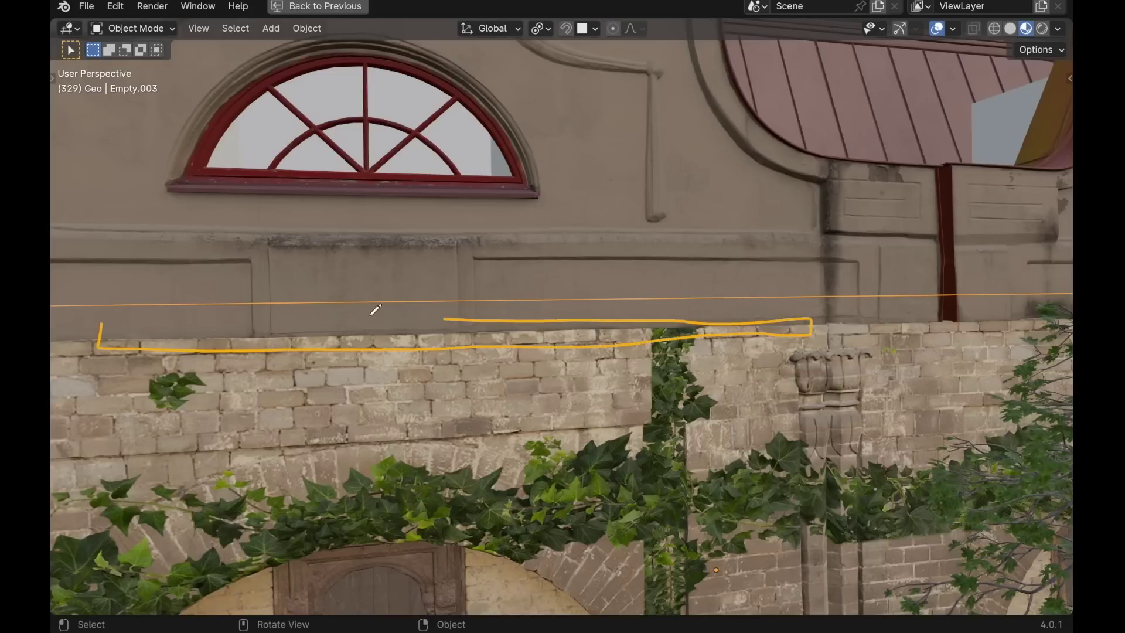
Step: Raise the horizontal ivy decal along the global Z axis to the top edge of the brick wall above the arch
key("g")
key("z")
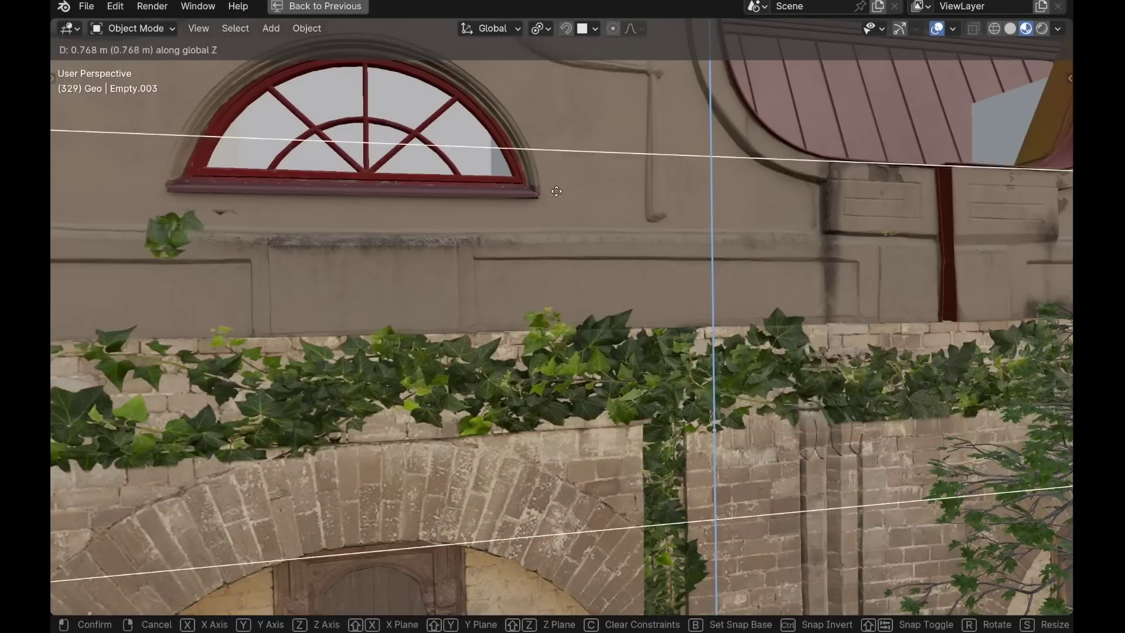
left_click(553, 185)
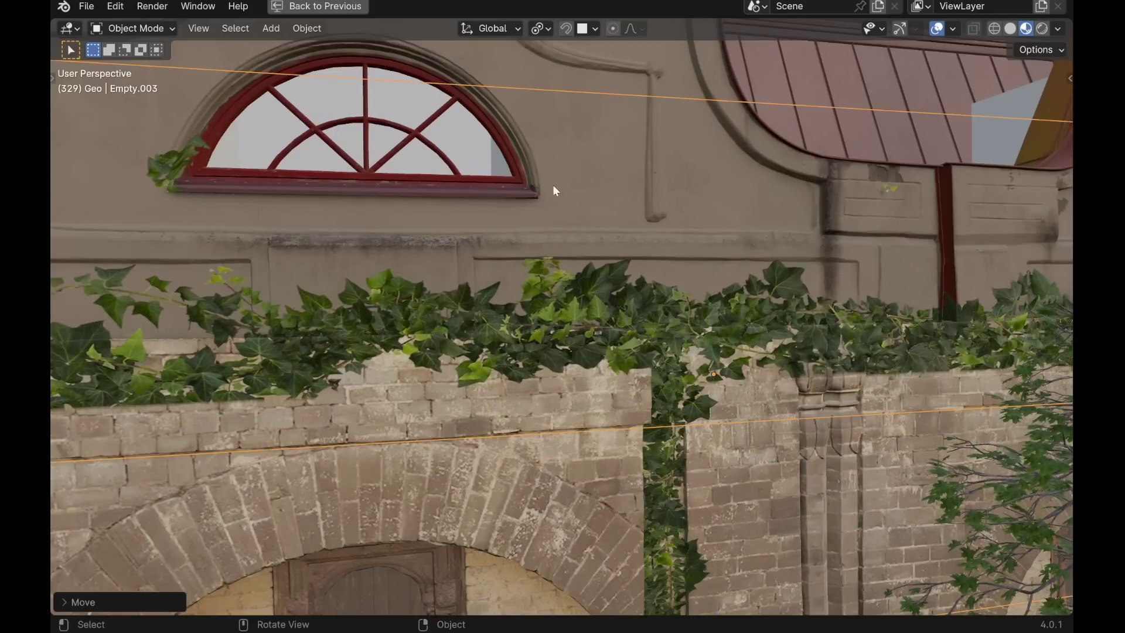
Step: Shift the green graffiti decal on the stone wall along the global X axis and adjust its height along Z
middle_click_drag(553, 185, 606, 343)
scroll(606, 342, "down", 5)
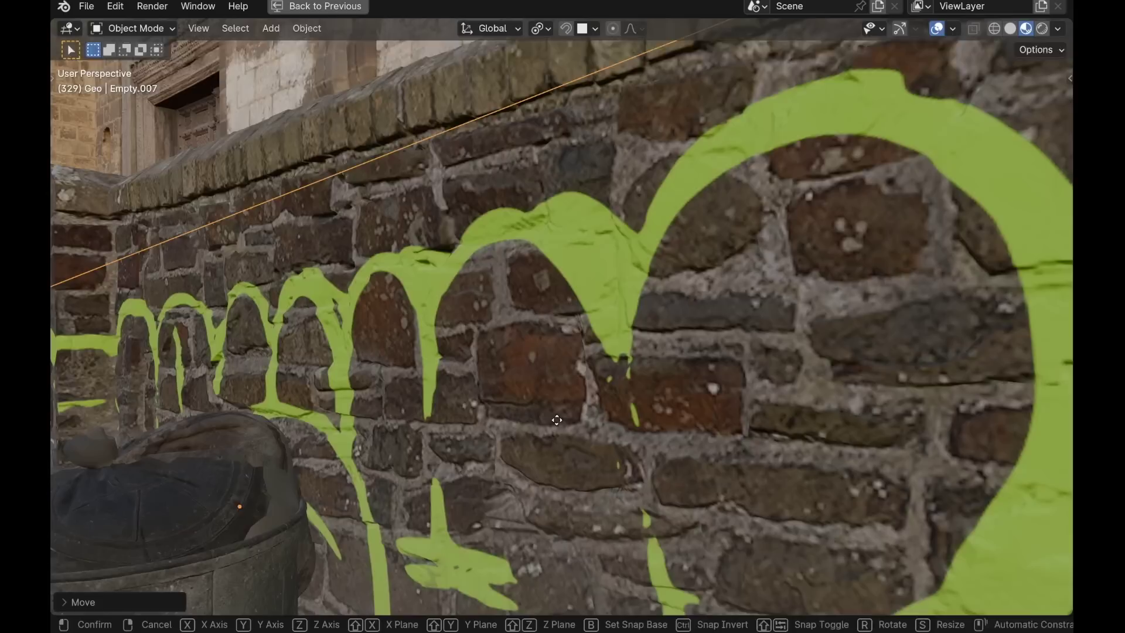
key("z")
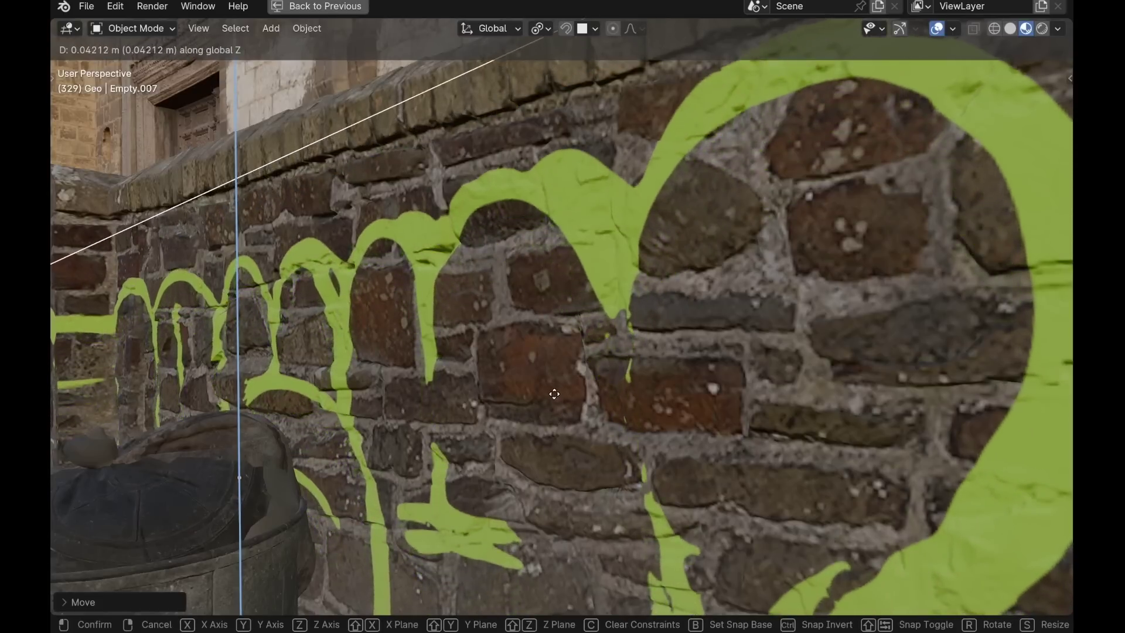
left_click(555, 420)
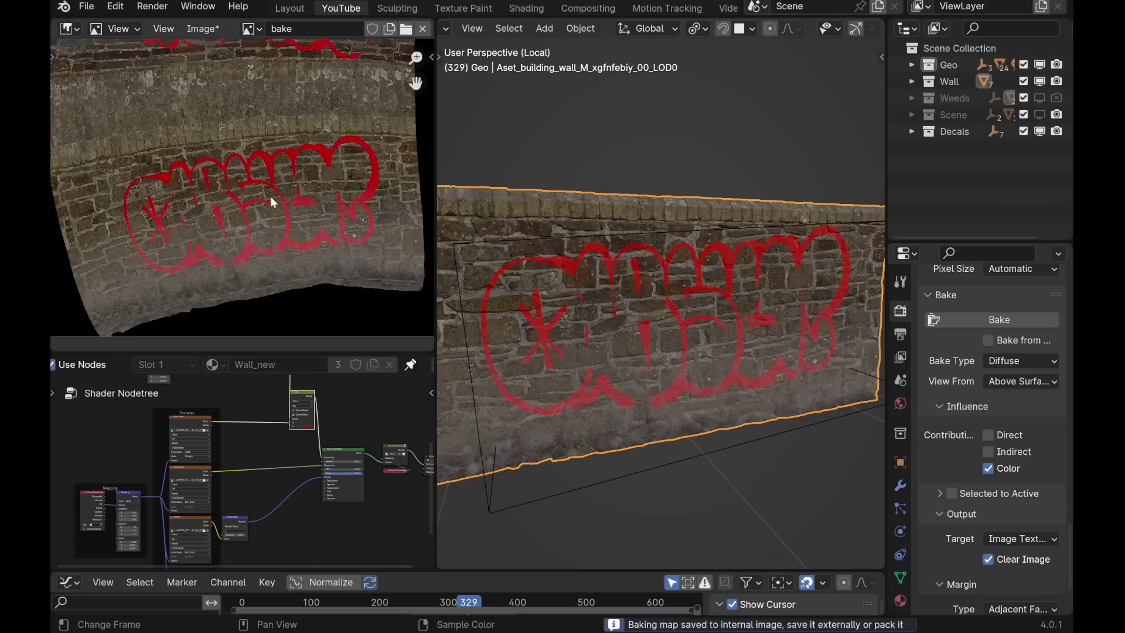
Step: Examine the baked wall texture containing the red graffiti and the textured wall section
middle_click_drag(259, 212, 238, 178)
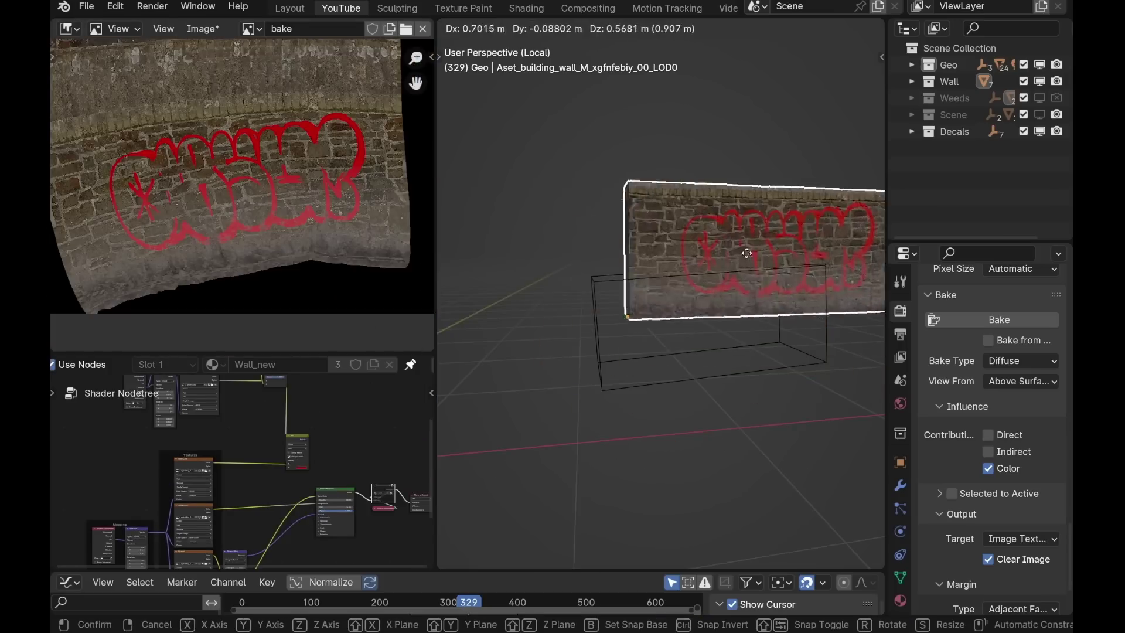
left_click(730, 356)
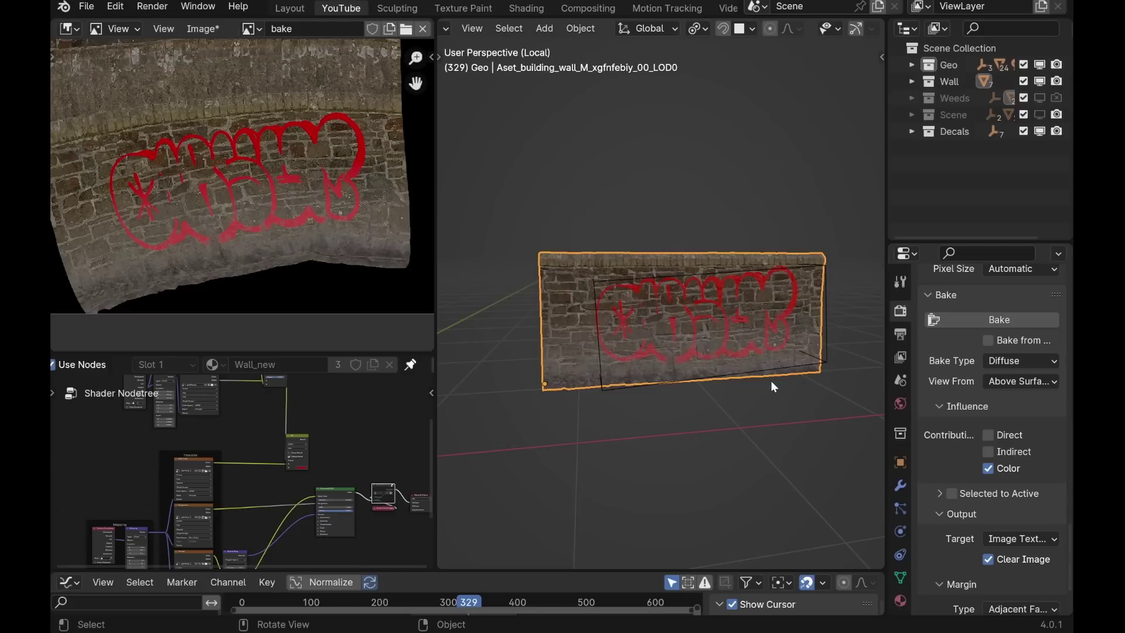
key("r")
key("r")
key("Escape")
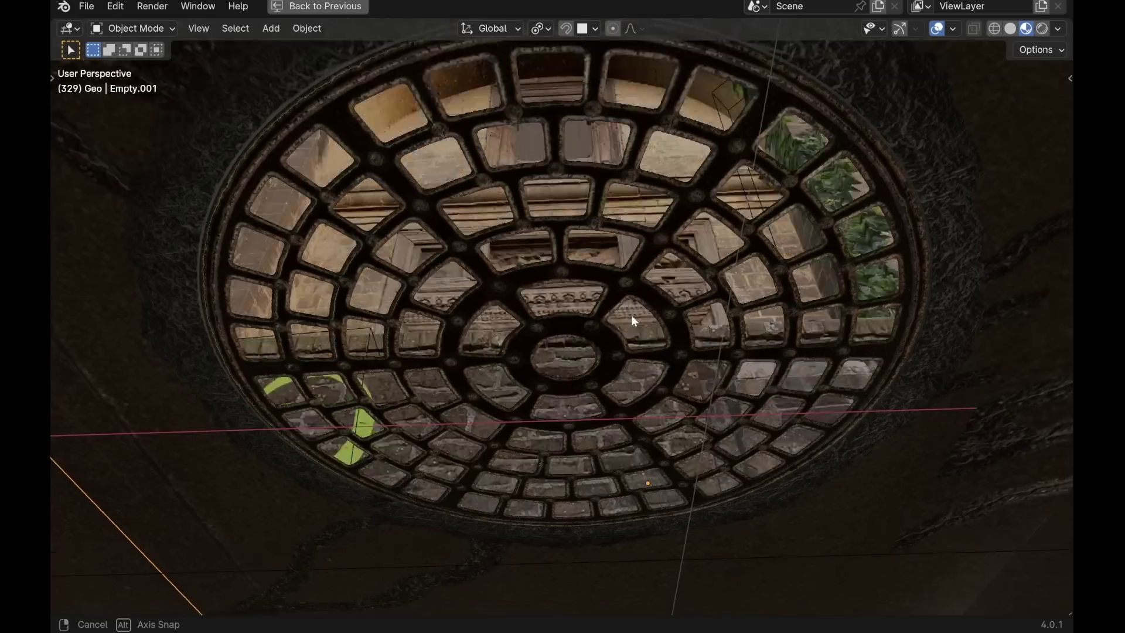
Step: Slide the manhole cover decal across the pavement with Z locked, and rotate the crack decal around it about the global Z axis
middle_click_drag(632, 316, 658, 322)
key("g")
key("shift+z")
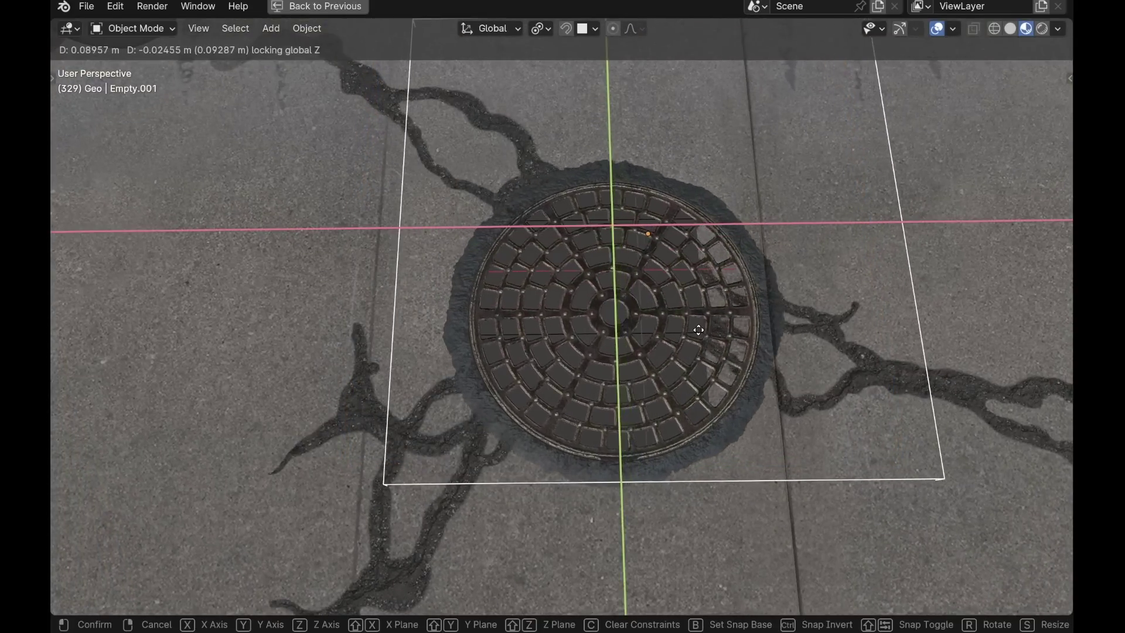
left_click(665, 314)
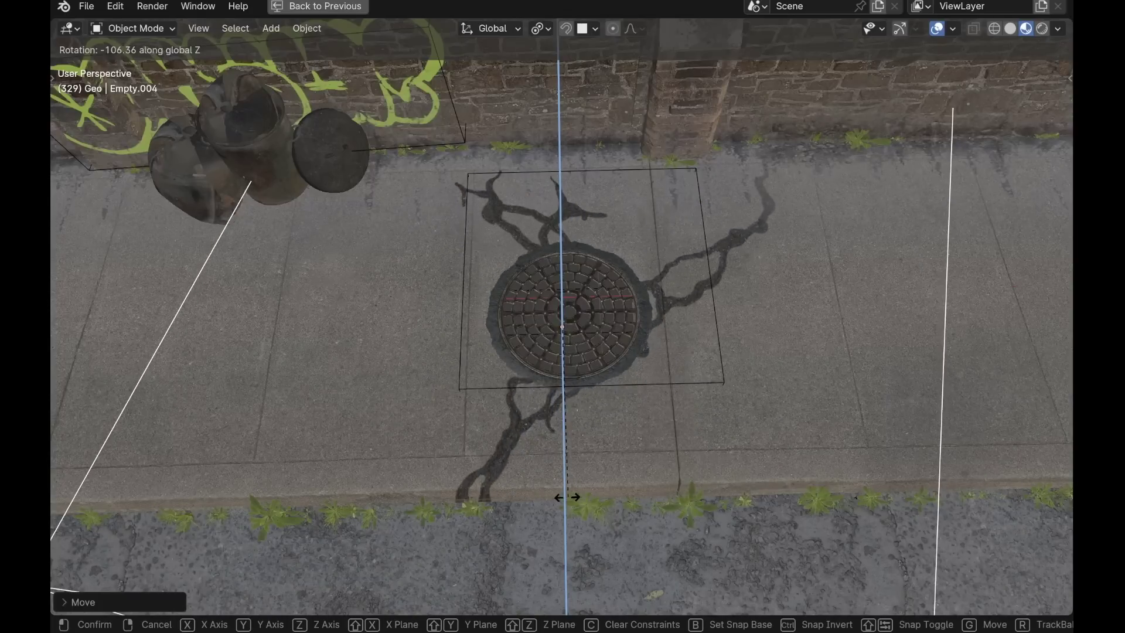
left_click(540, 491)
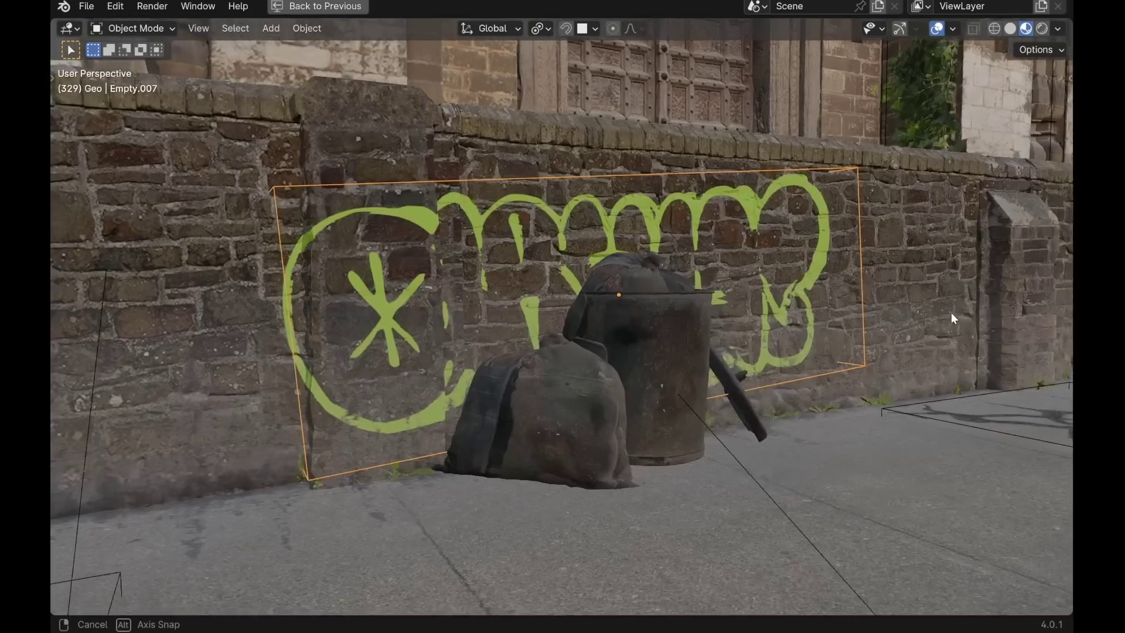
middle_click_drag(951, 312, 885, 316)
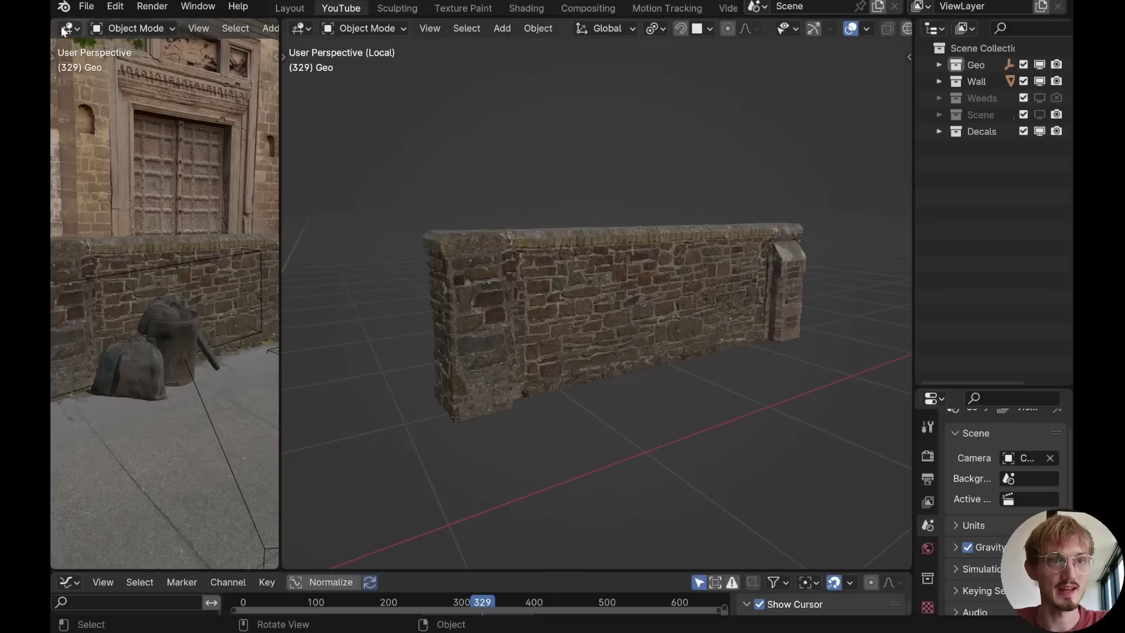
Step: Switch the narrow viewport beside the isolated wall to the Shader Editor, hide its sidebar and widen the area
left_click(64, 30)
left_click(97, 184)
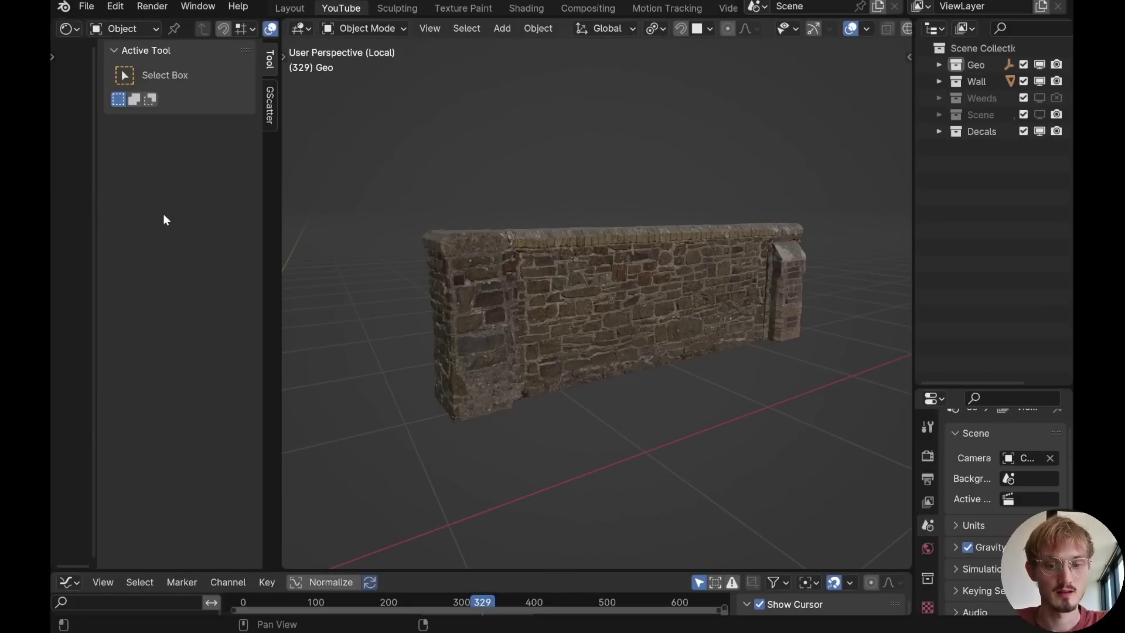
key("n")
left_click_drag(282, 248, 502, 237)
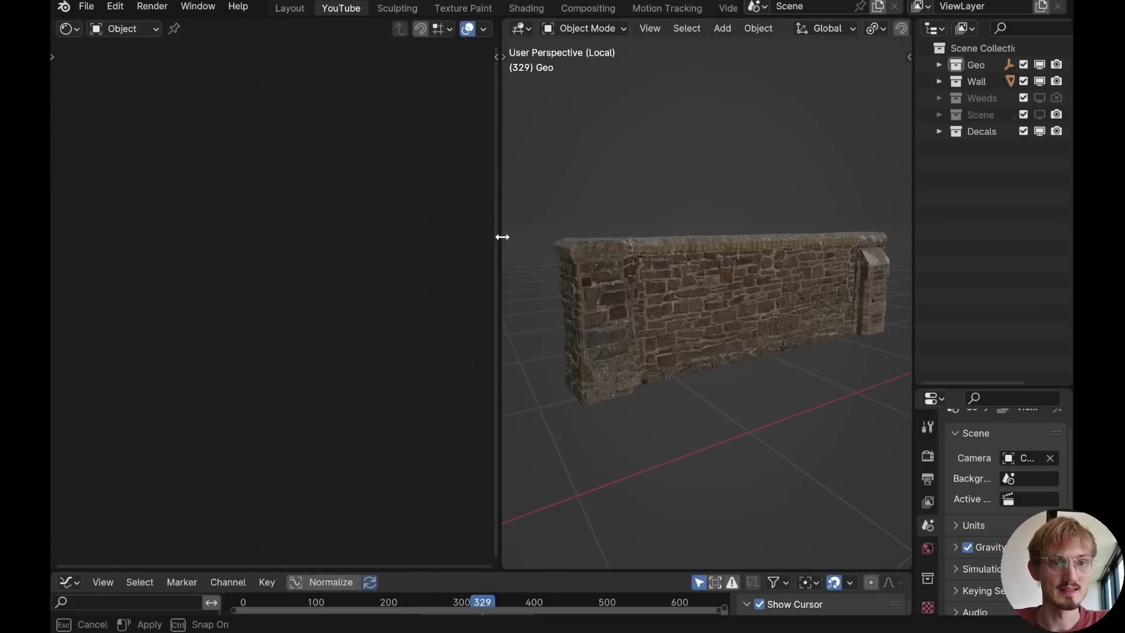
Step: Select the middle wall section and move its existing texture and shader nodes away from the Material Output
left_click(753, 272)
scroll(305, 340, "up", 2)
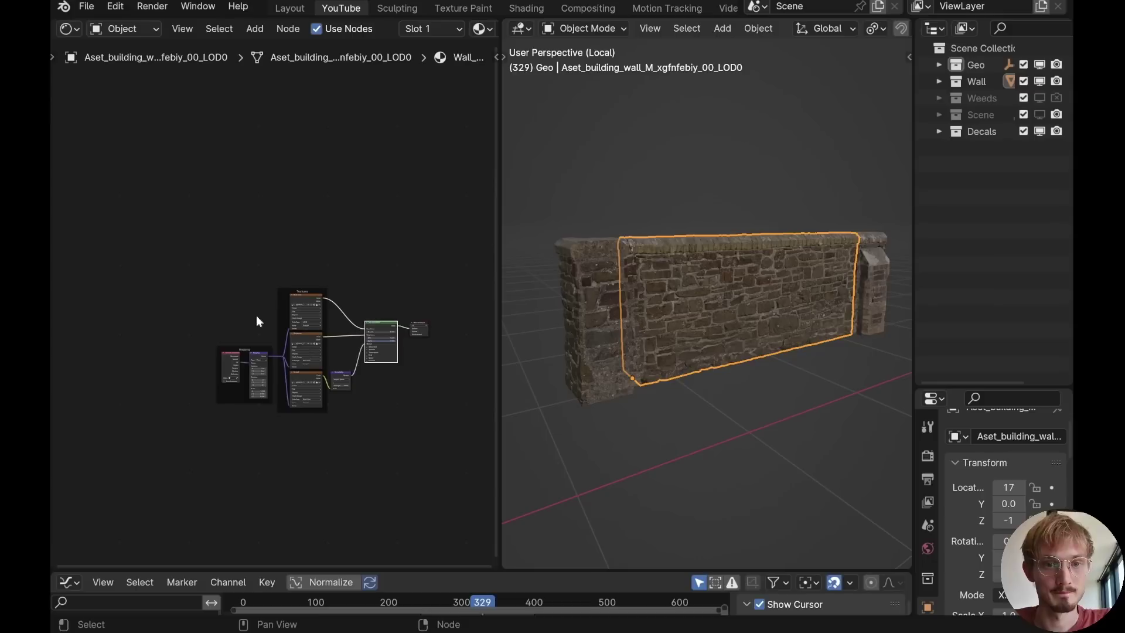
left_click_drag(176, 256, 386, 424)
key("g")
left_click(301, 371)
Step: Add an Image Texture node in the empty space above the wall material's existing nodes
key("shift+a")
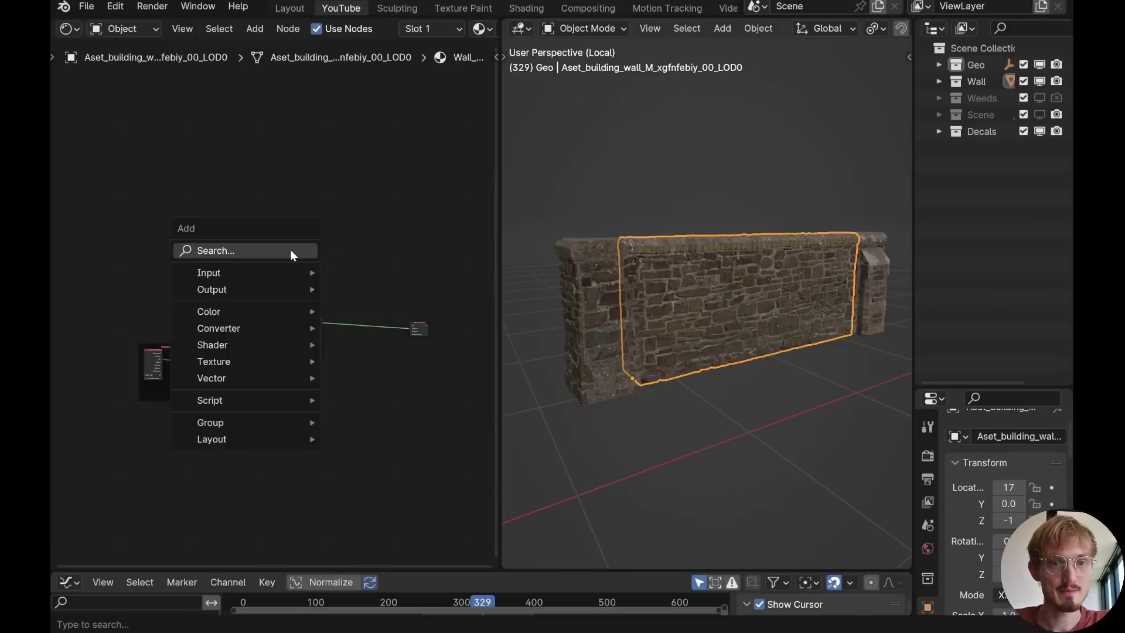
type("image")
key("Return")
left_click(290, 238)
scroll(333, 230, "up", 3)
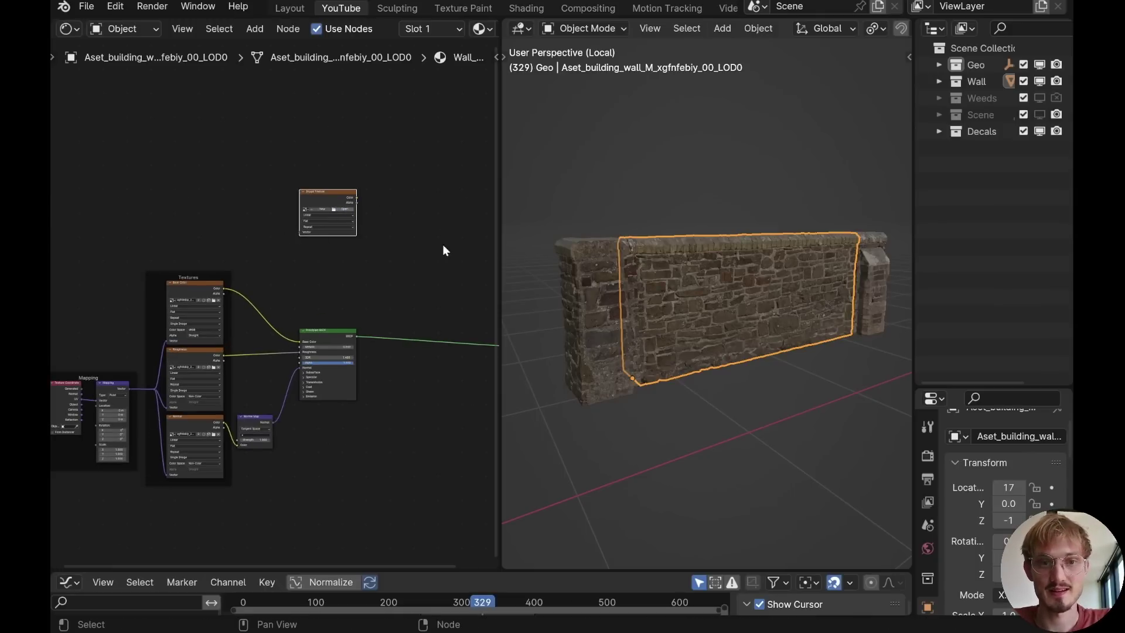
Step: Load graffiti.png into the new Image Texture node and place the node above the Textures frame
scroll(279, 230, "up", 1)
left_click_drag(320, 190, 192, 137)
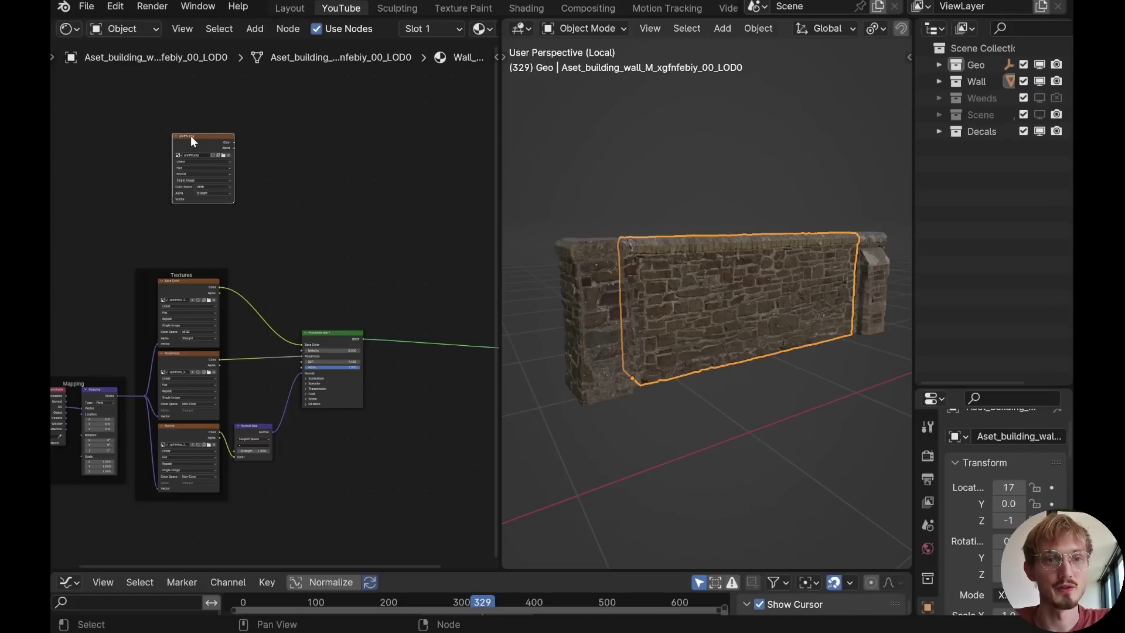
scroll(191, 136, "up", 3)
middle_click_drag(191, 136, 329, 242)
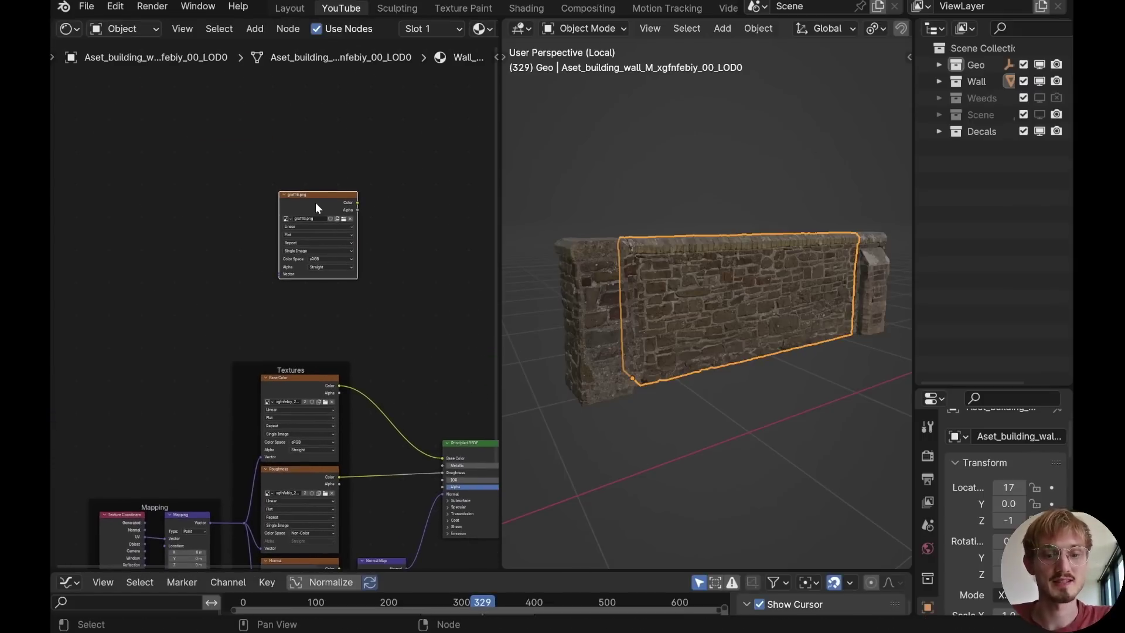
Step: Add Mapping and Texture Coordinate nodes to the graffiti texture and preview its Alpha output on the wall
key("ctrl+t")
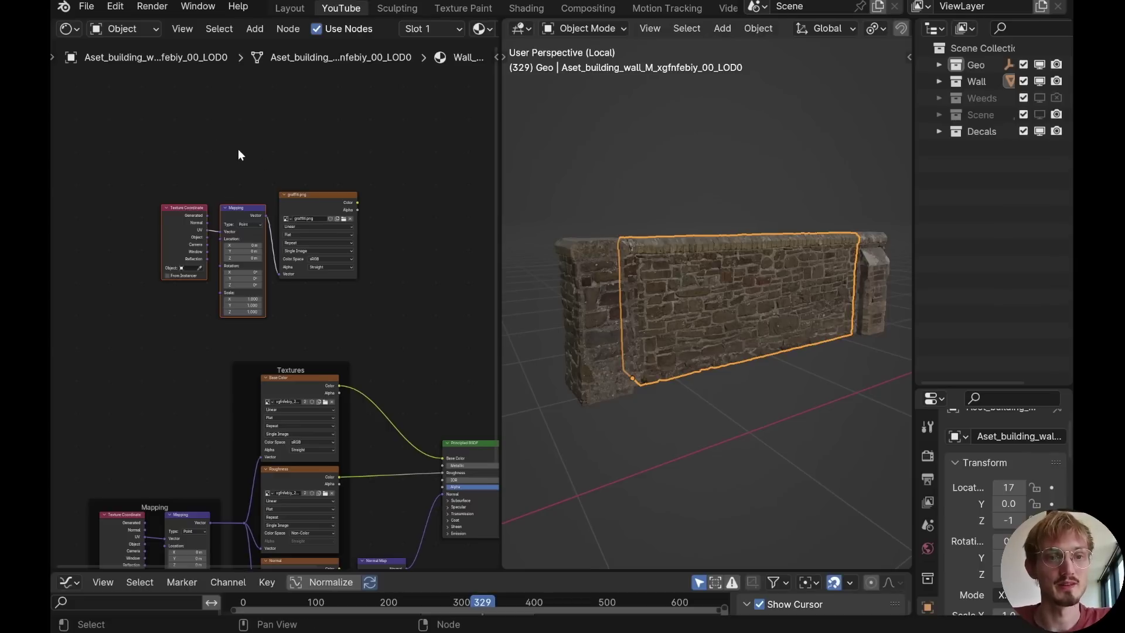
left_click(318, 205)
left_click(318, 205, "ctrl+shift")
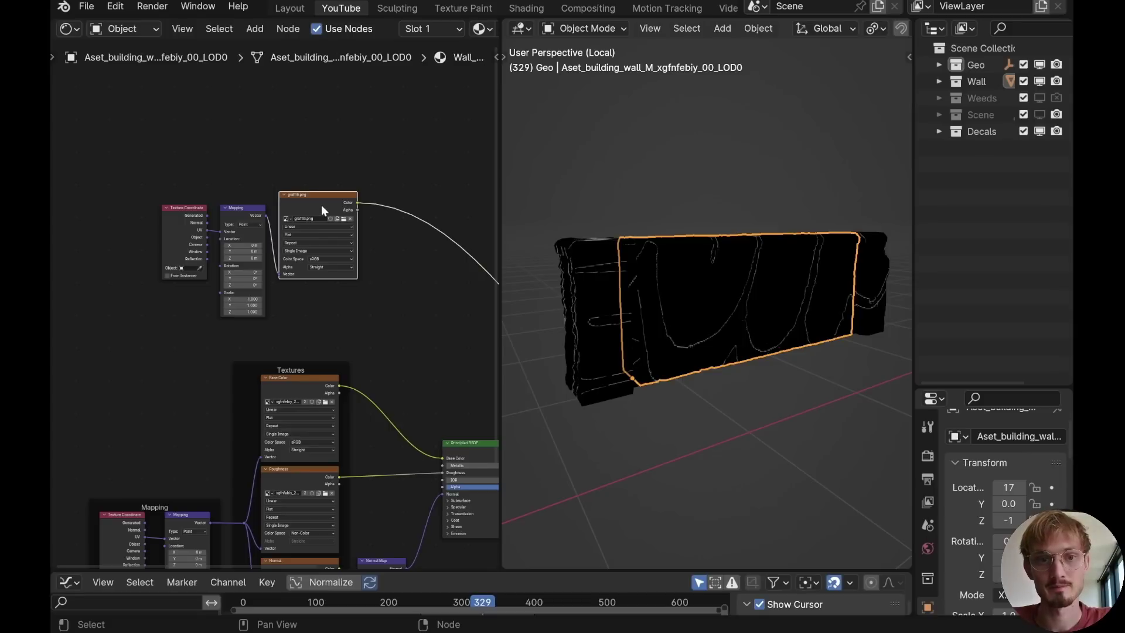
left_click(327, 204, "ctrl+shift")
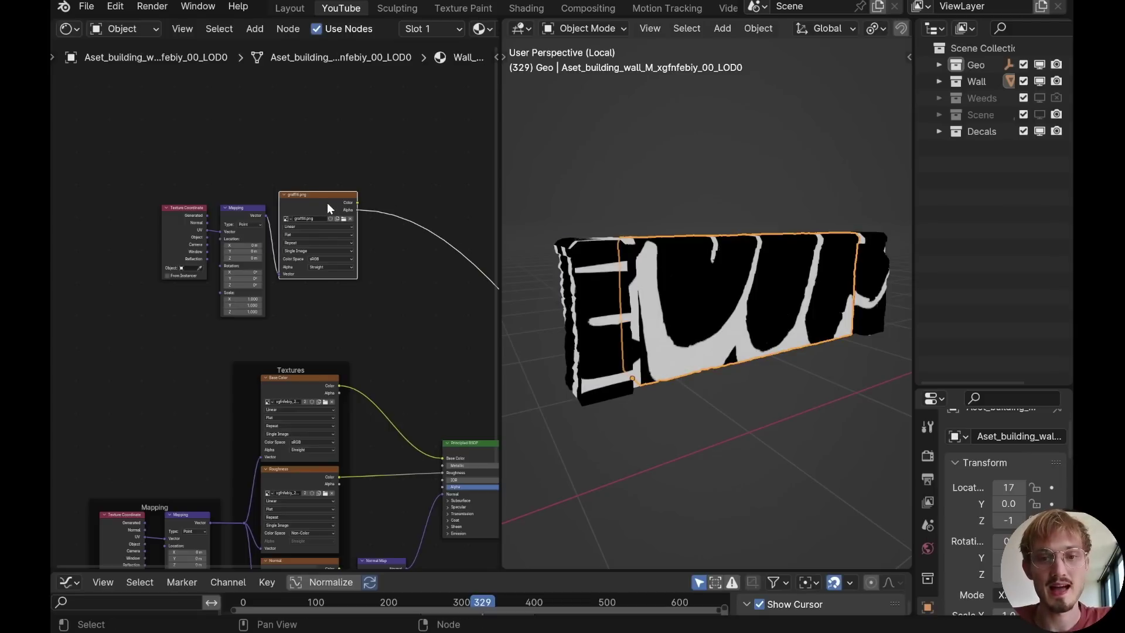
Step: Feed the graffiti's Mapping node from the Texture Coordinate node's Object output instead of UV
scroll(720, 303, "up", 3)
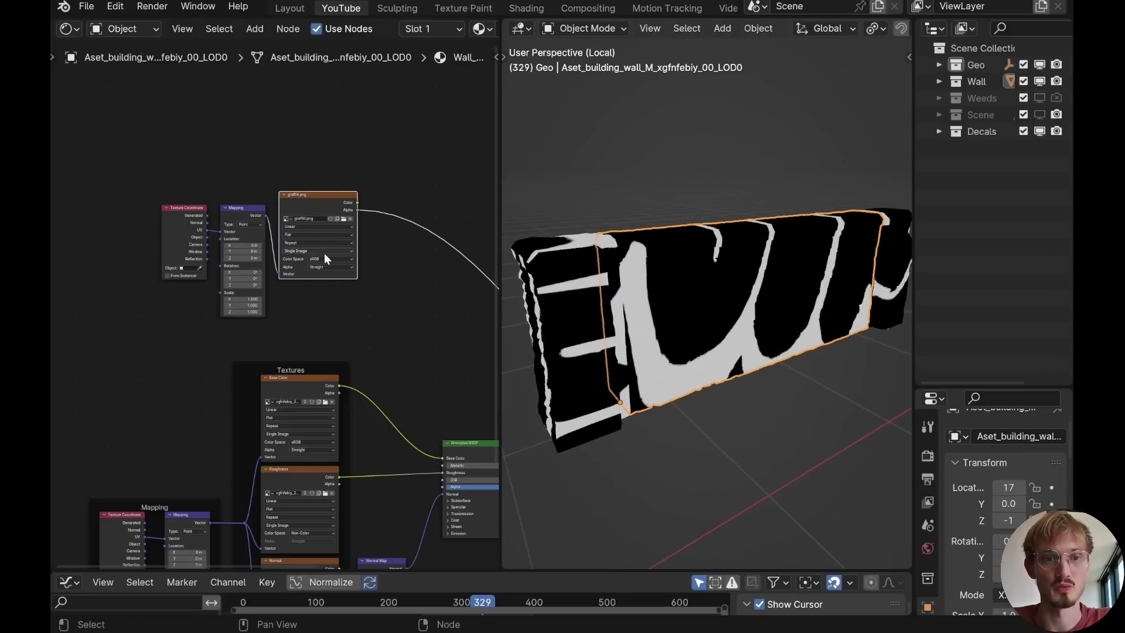
scroll(276, 286, "up", 2)
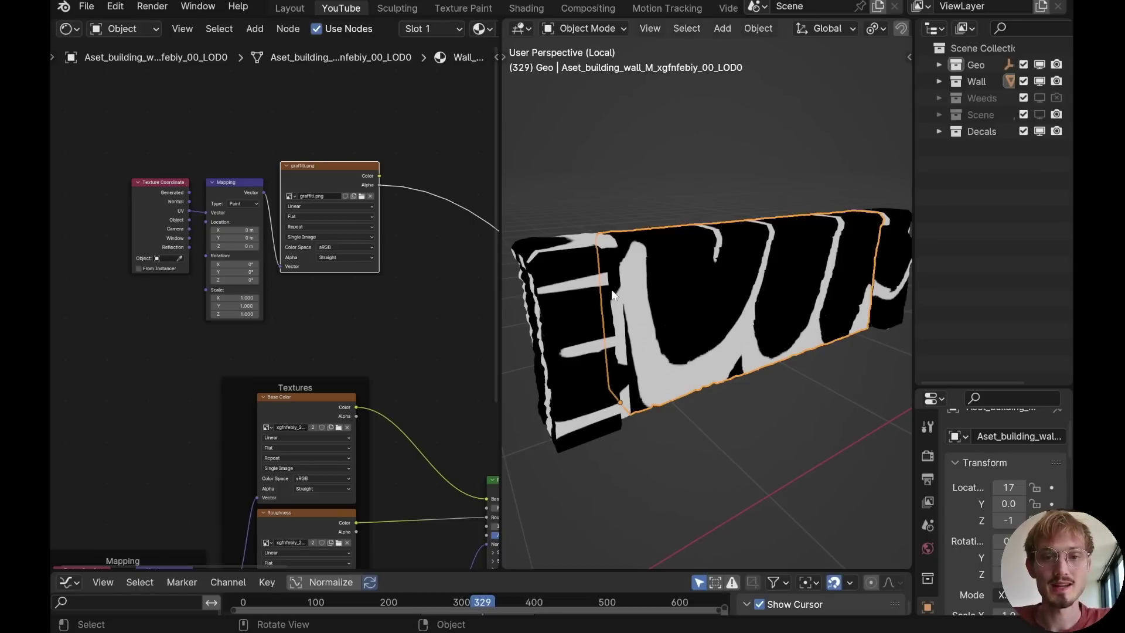
scroll(681, 368, "down", 3)
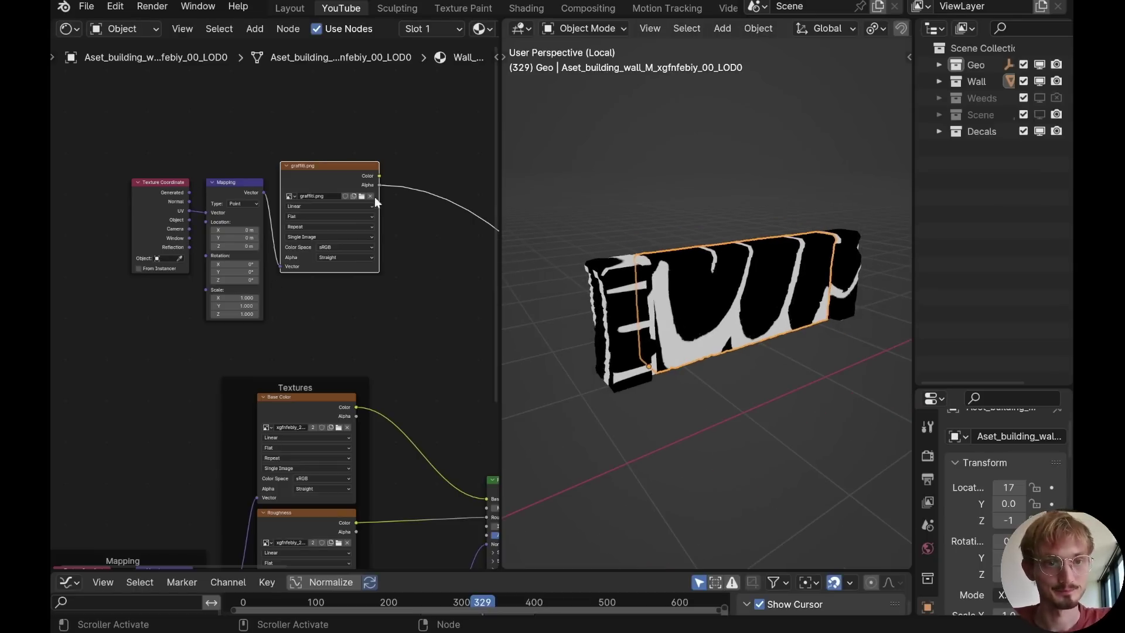
scroll(175, 198, "up", 5)
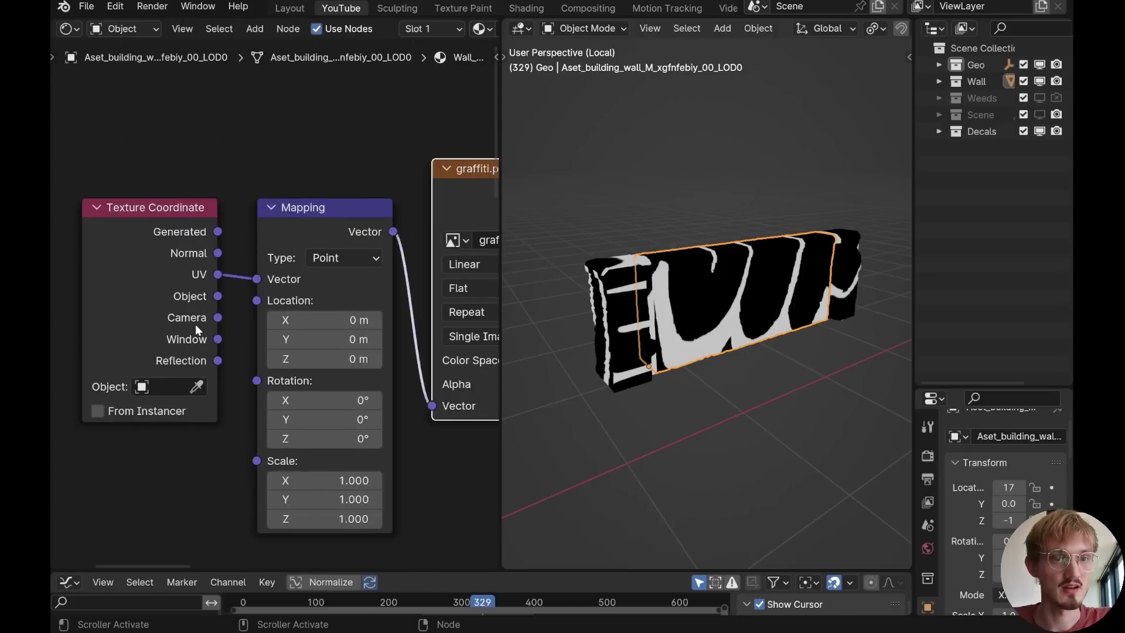
scroll(295, 300, "up", 1)
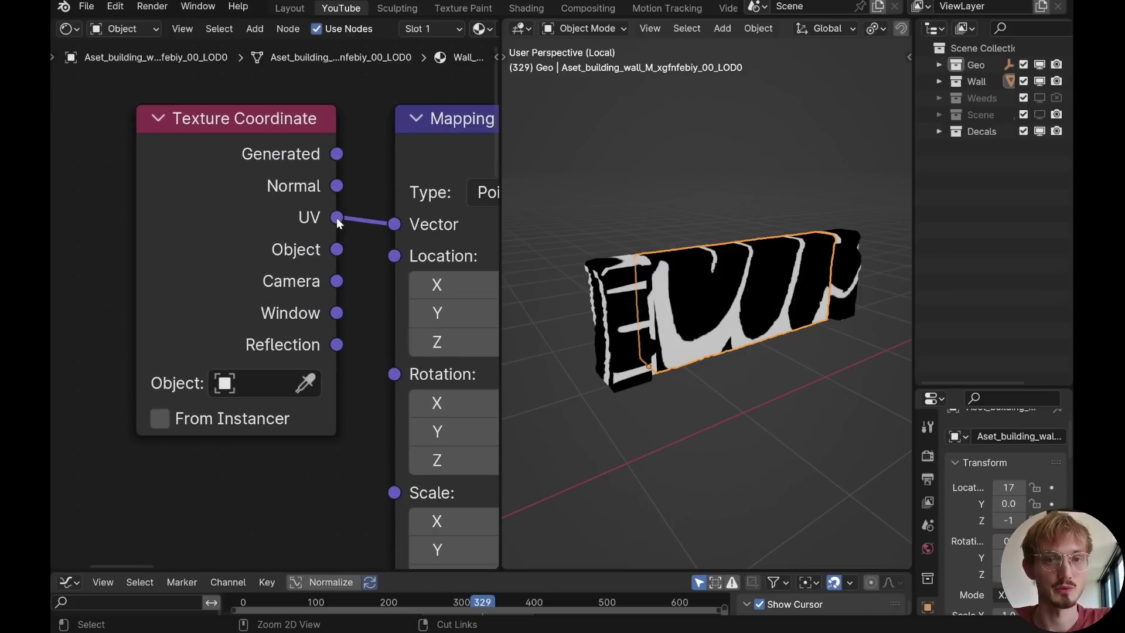
left_click_drag(337, 217, 337, 252)
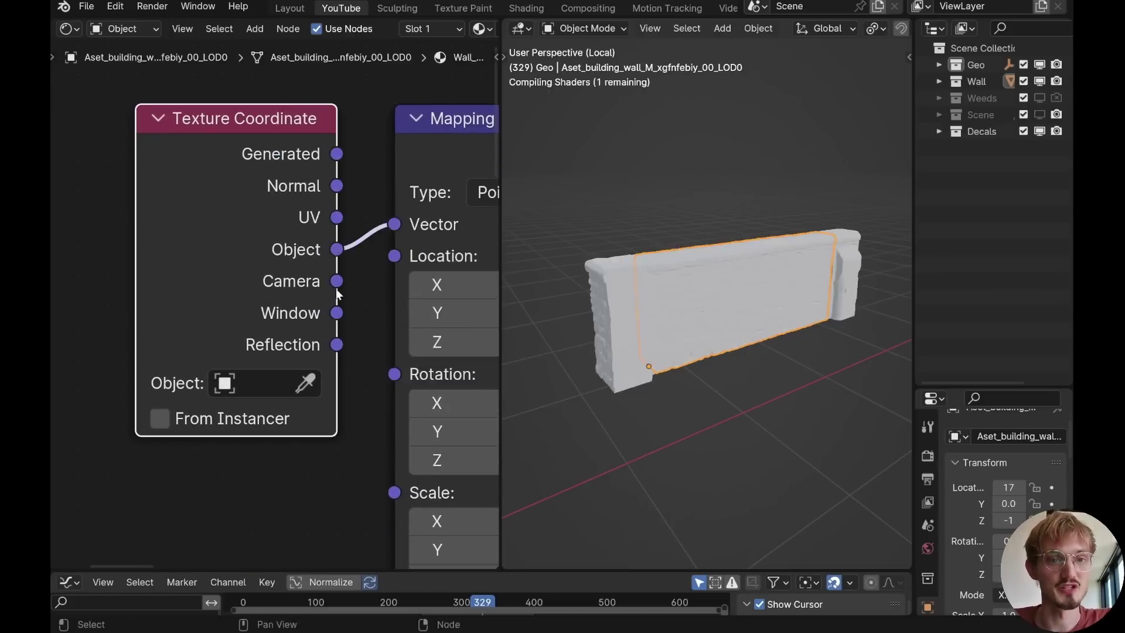
Step: Add a cube-shaped empty to the scene
key("shift+a")
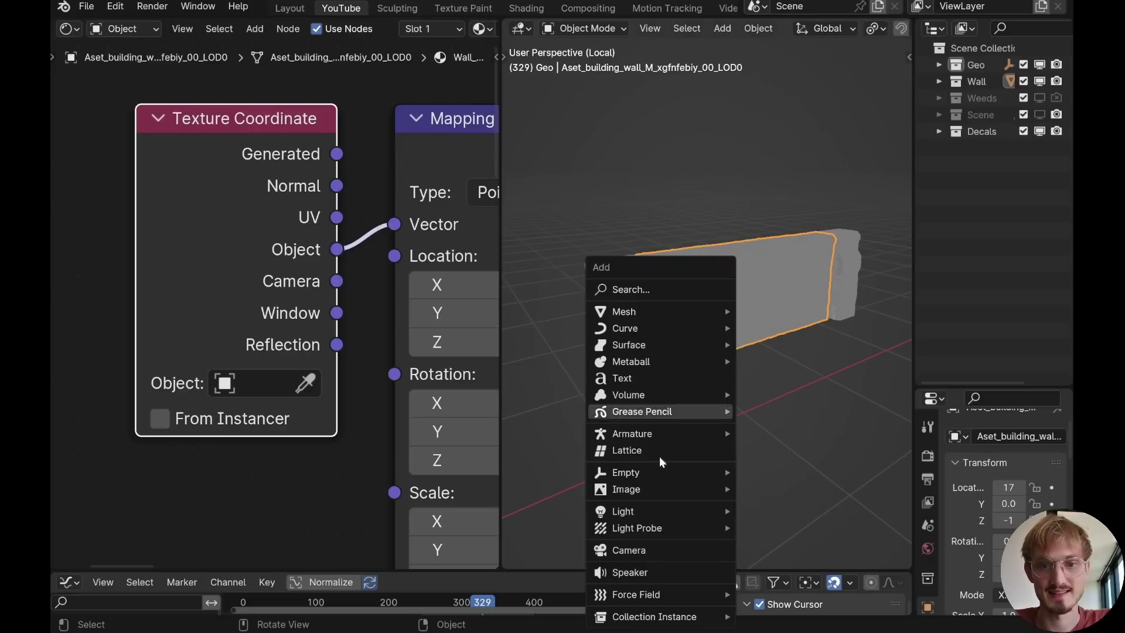
mouse_move(704, 474)
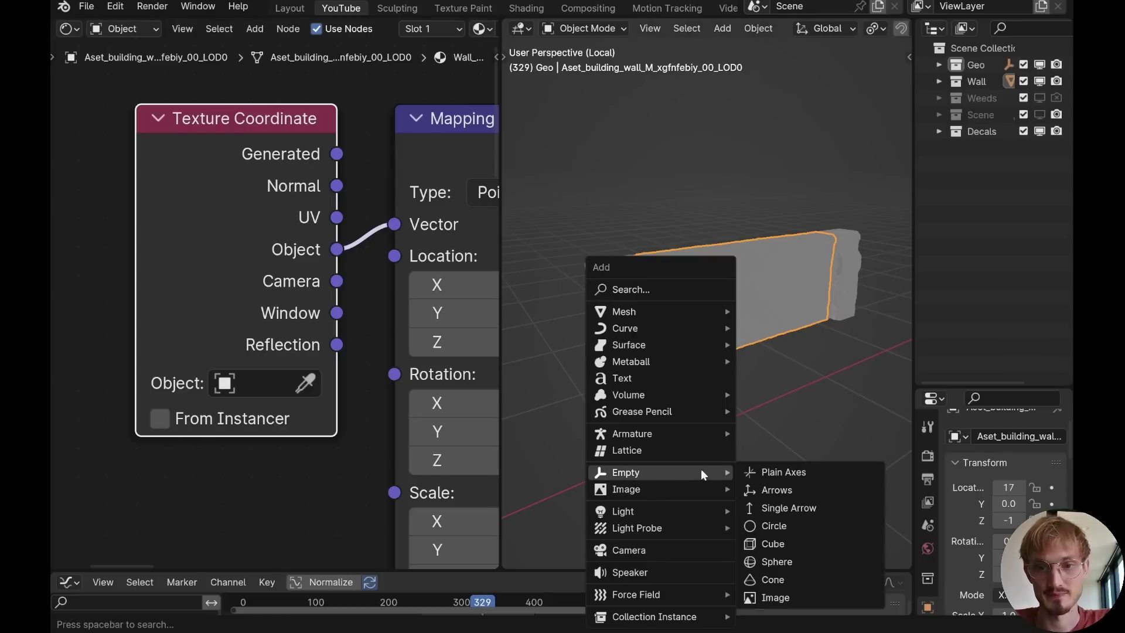
left_click(785, 546)
Step: Move the cube empty onto the wall, about 3.42 m along X and 1.60 m along Y, and adjust its height along Z
middle_click_drag(785, 546, 768, 350)
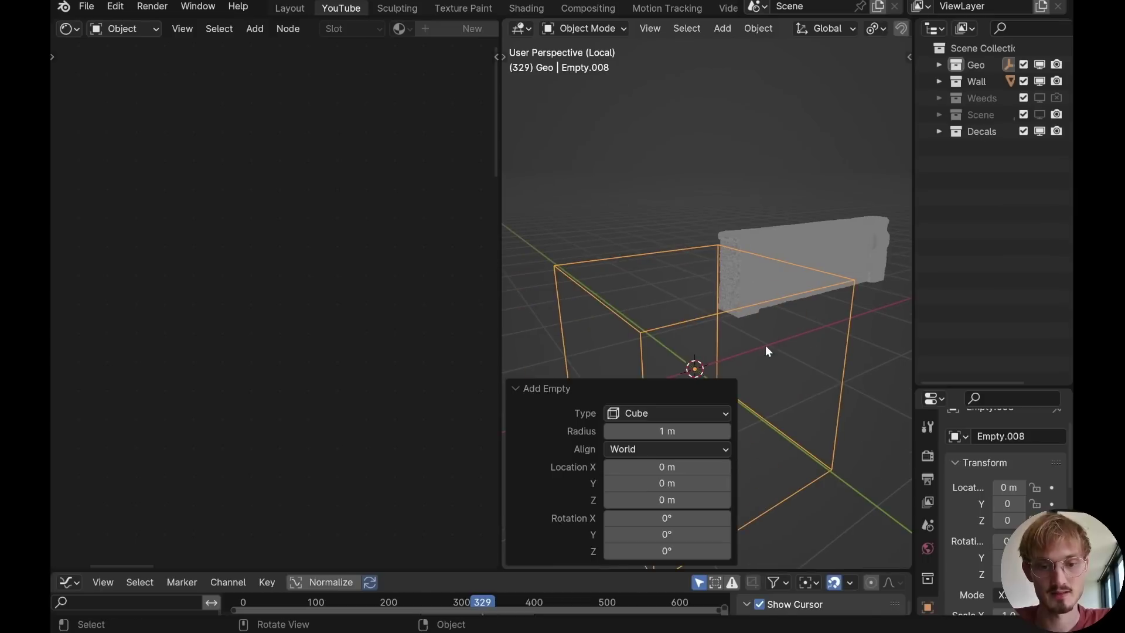
key("g")
key("shift+z")
left_click(888, 240)
key("g")
key("z")
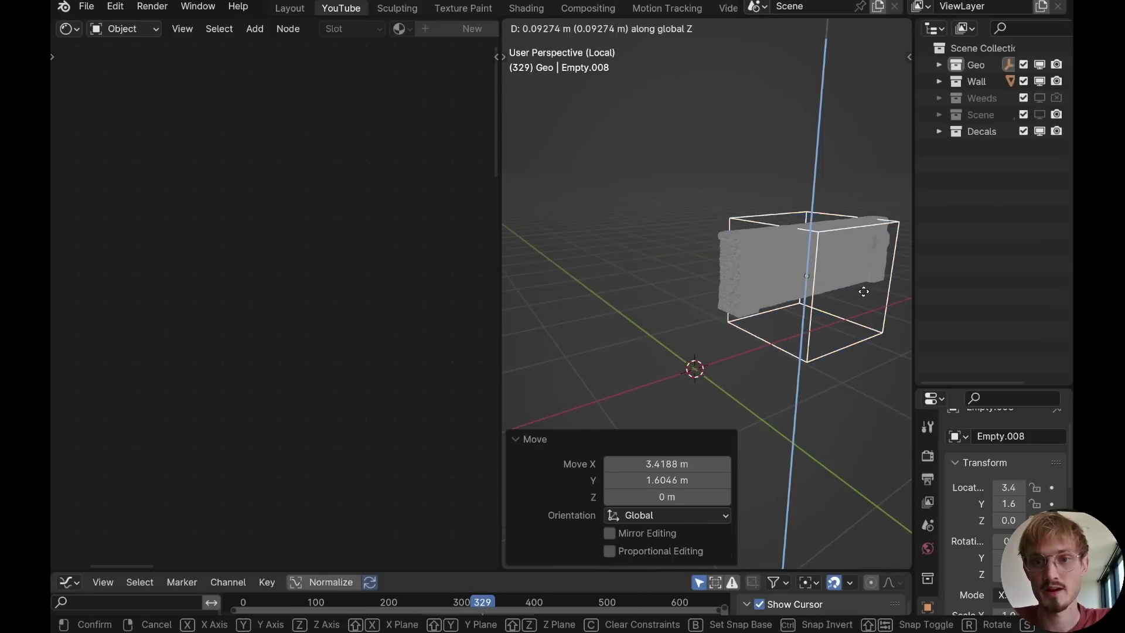
left_click(793, 269)
Step: Select the wall and assign the cube empty as the Texture Coordinate node's Object
left_click(793, 271)
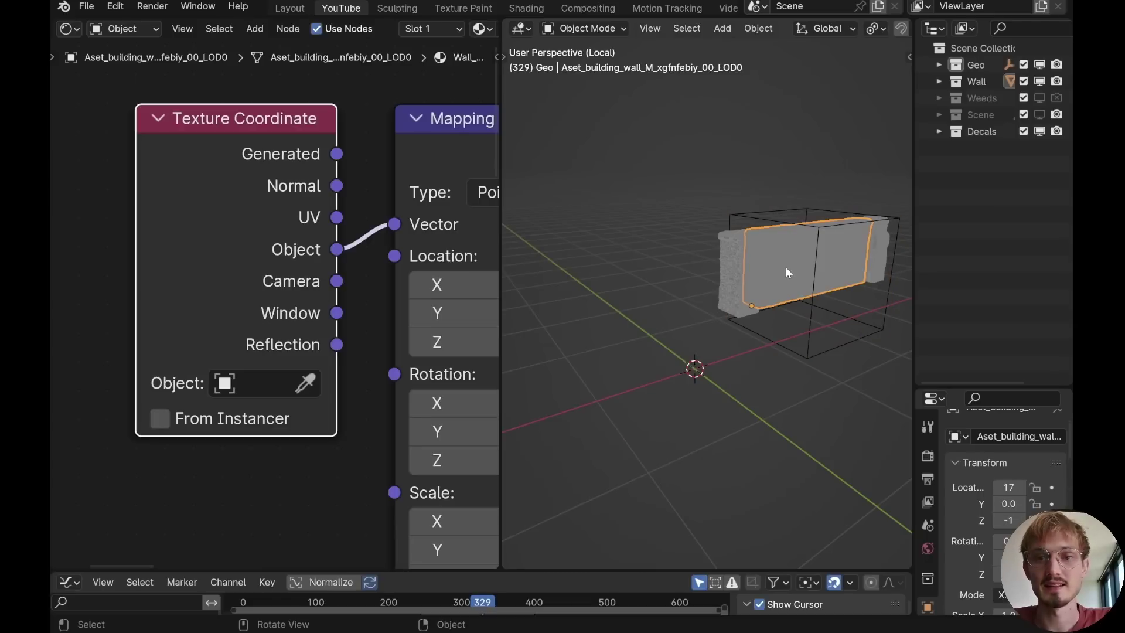
middle_click_drag(786, 267, 640, 329, "shift")
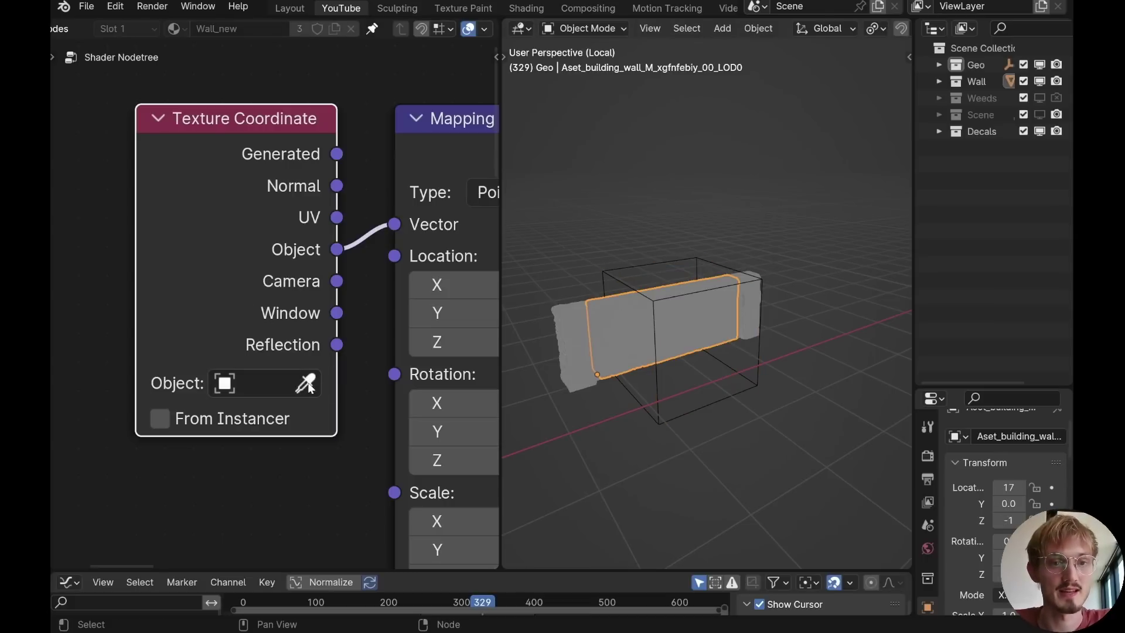
left_click(617, 264)
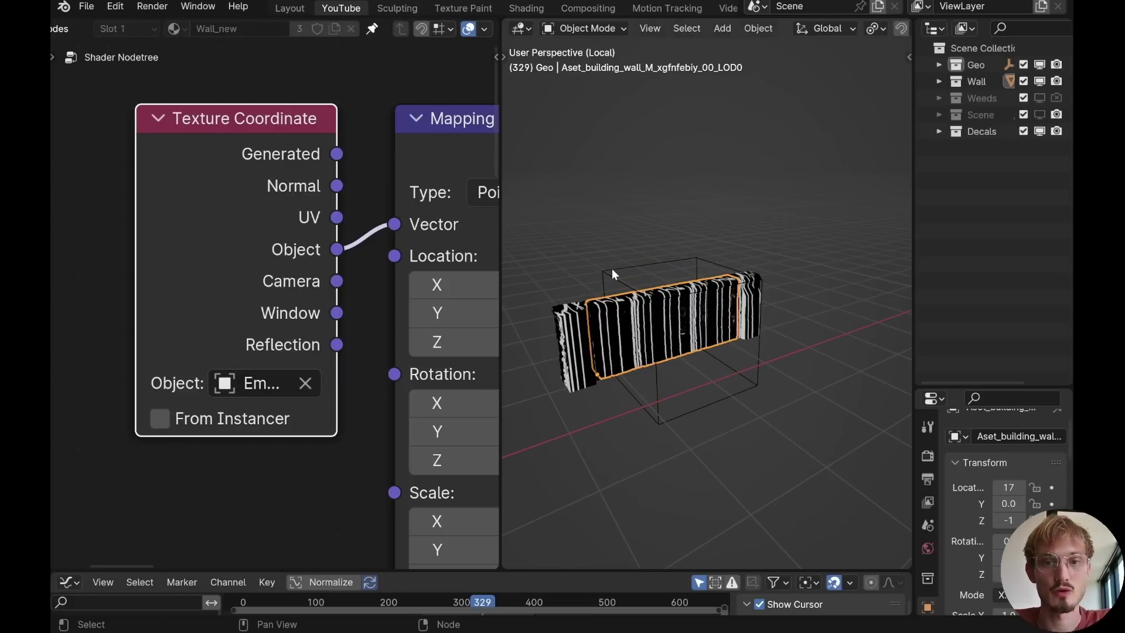
Step: Rotate the cube empty 90° about the global X axis
middle_click_drag(661, 307, 747, 311)
left_click_drag(753, 360, 747, 456)
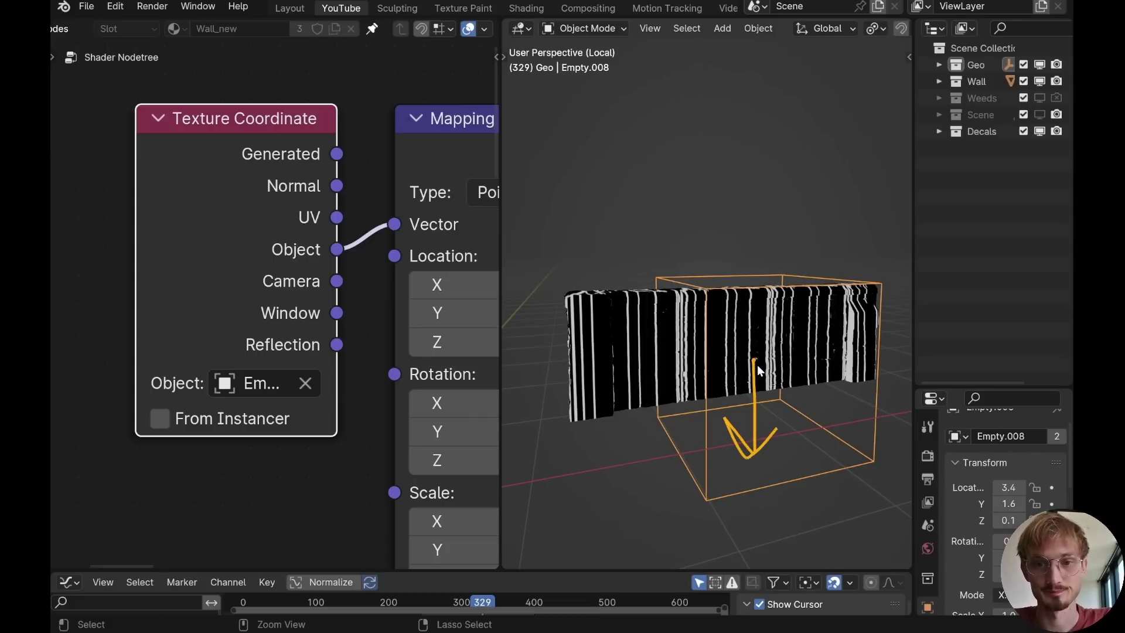
mouse_move(729, 347)
middle_mouse_down()
mouse_move(749, 381)
mouse_move(768, 354)
middle_mouse_up()
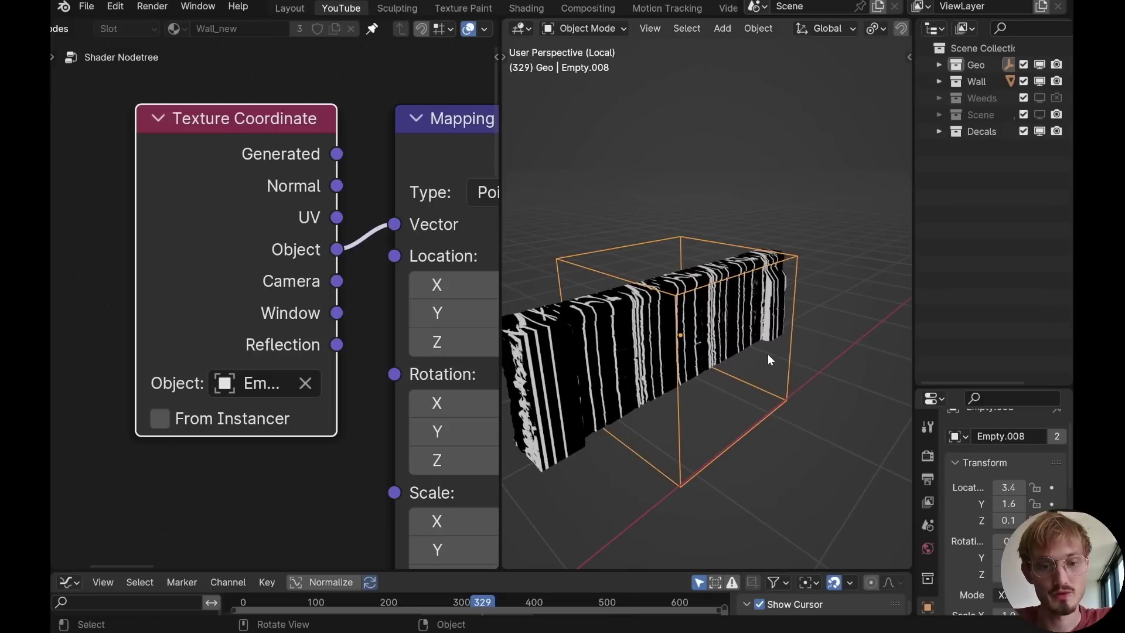
key("r")
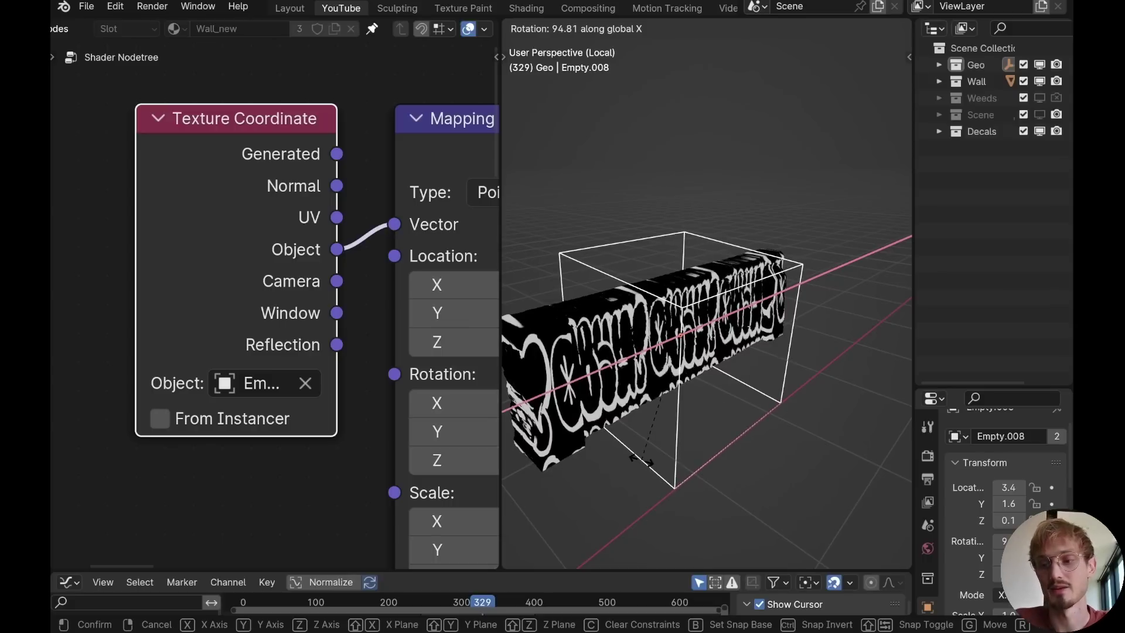
type("90")
key("Return")
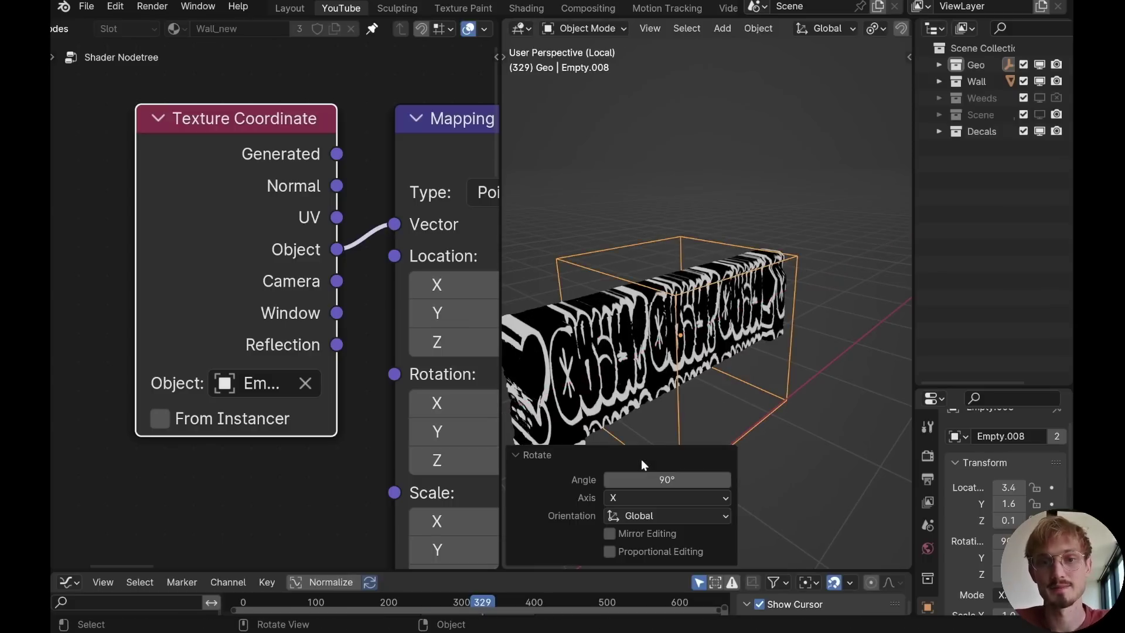
Step: Scale the empty along X by about 1.57 and shift it about 0.27 m in X and -0.13 m in Z
middle_click_drag(744, 367, 728, 293, "shift")
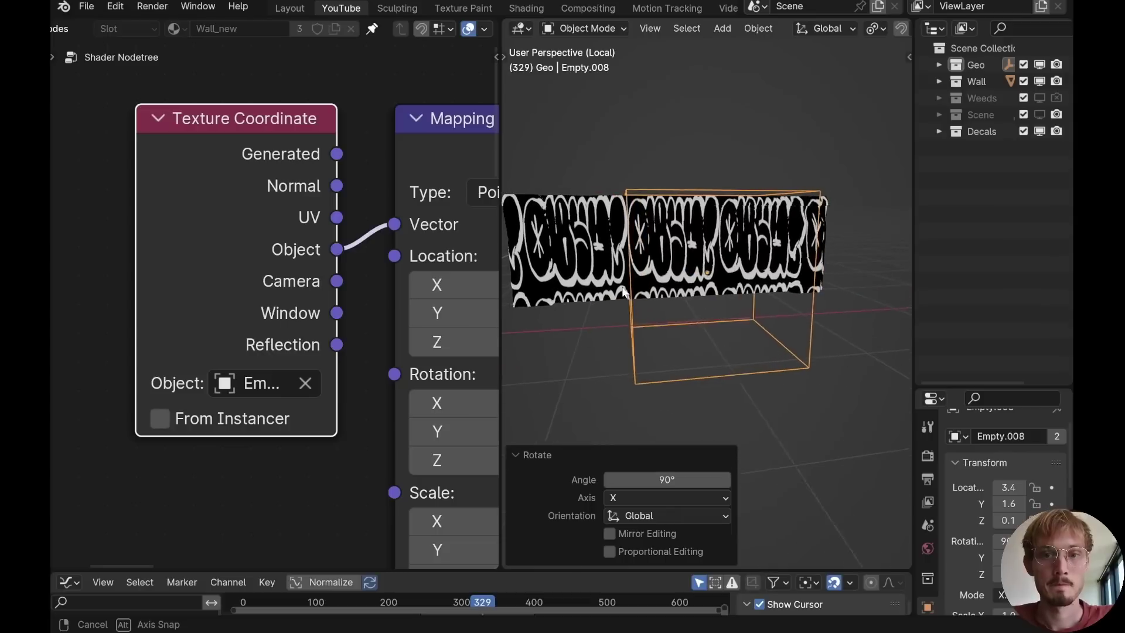
middle_click_drag(624, 292, 791, 328)
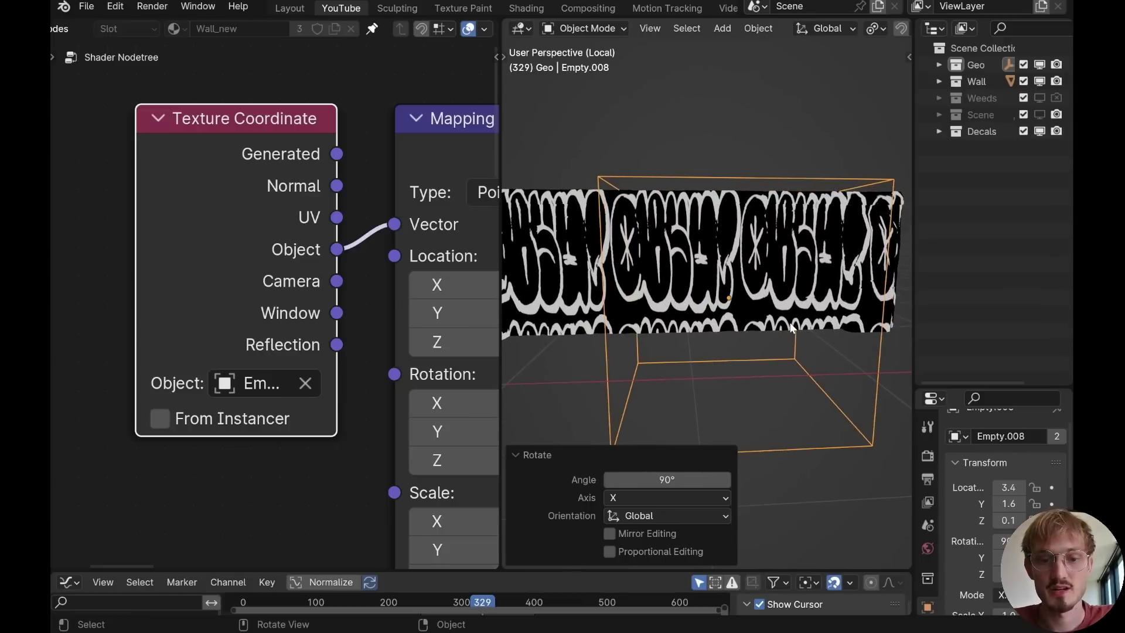
key("s")
key("x")
left_click(817, 318)
key("g")
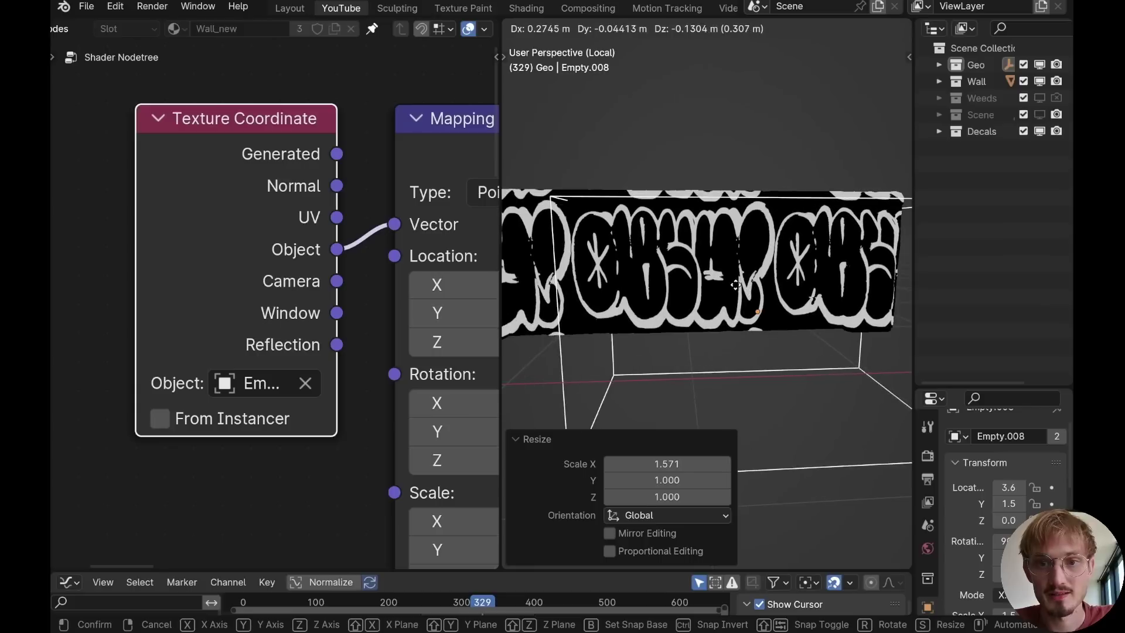
left_click(736, 285)
scroll(763, 298, "down", 1)
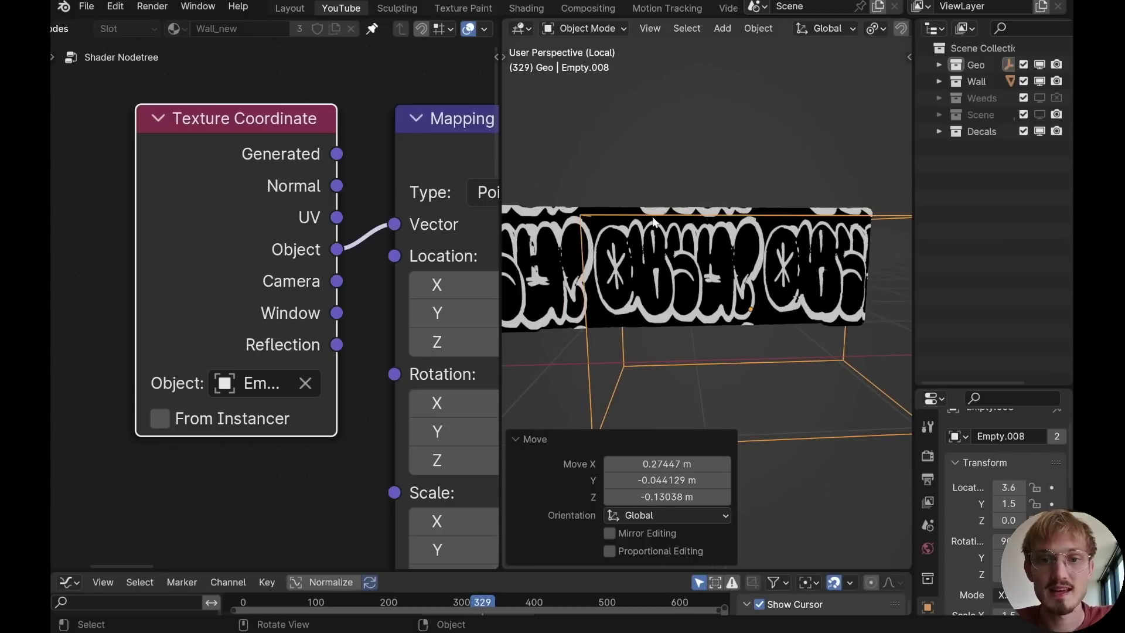
Step: Select the wall and set the graffiti.png texture's extension to Clip
left_click(659, 259)
scroll(323, 273, "down", 2)
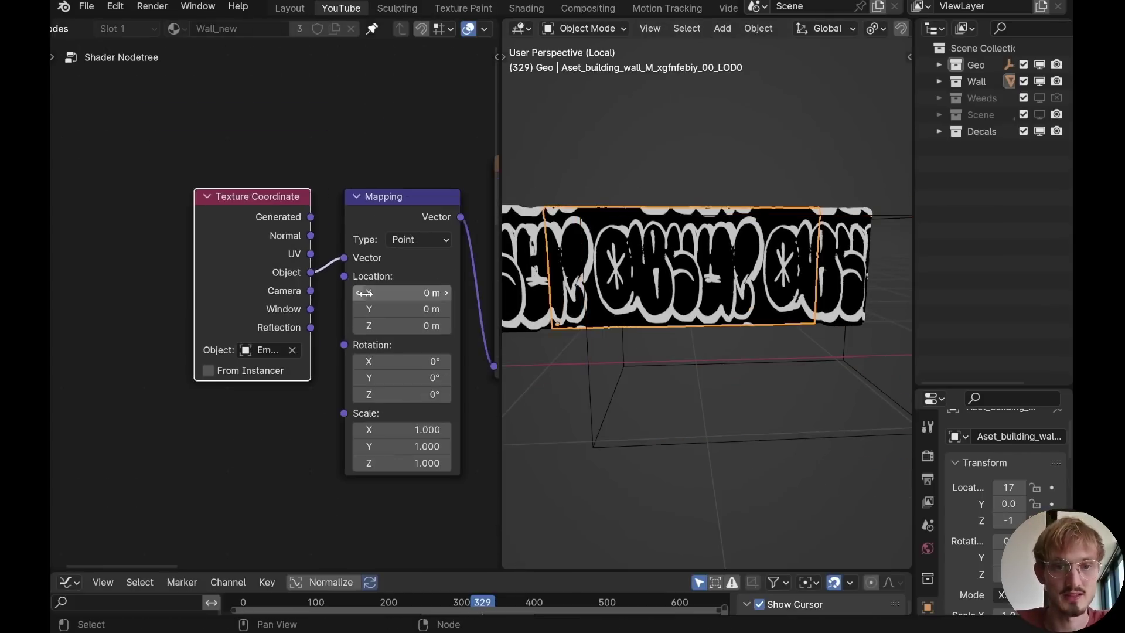
middle_click_drag(406, 297, 272, 297)
scroll(272, 296, "down", 3)
middle_click_drag(363, 292, 296, 305)
left_click_drag(345, 218, 332, 246)
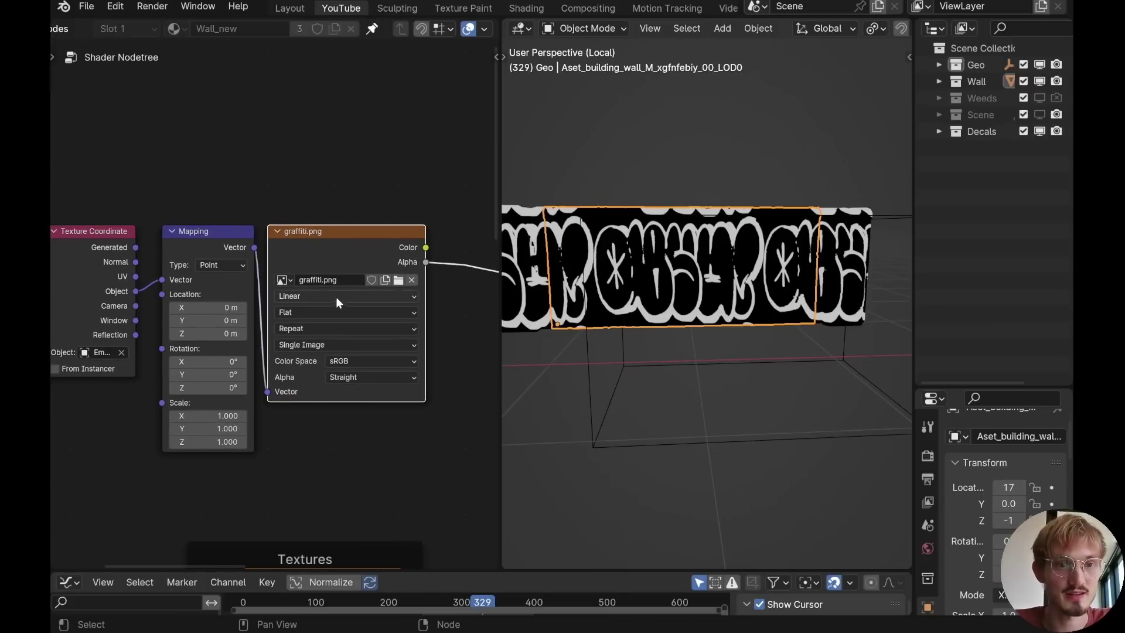
left_click(321, 331)
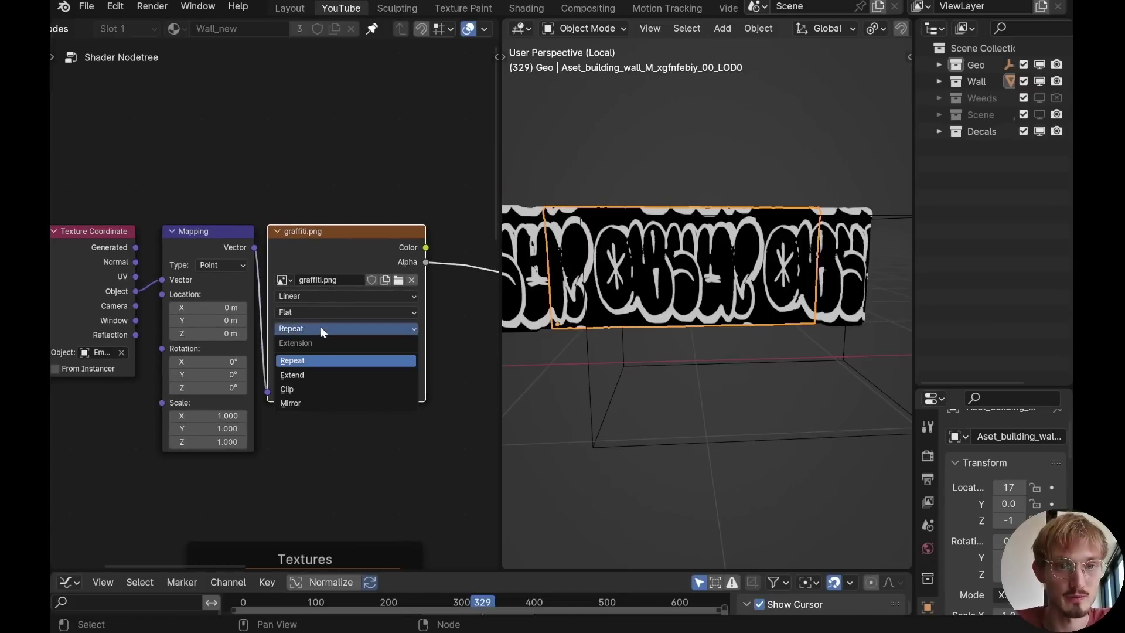
left_click(321, 391)
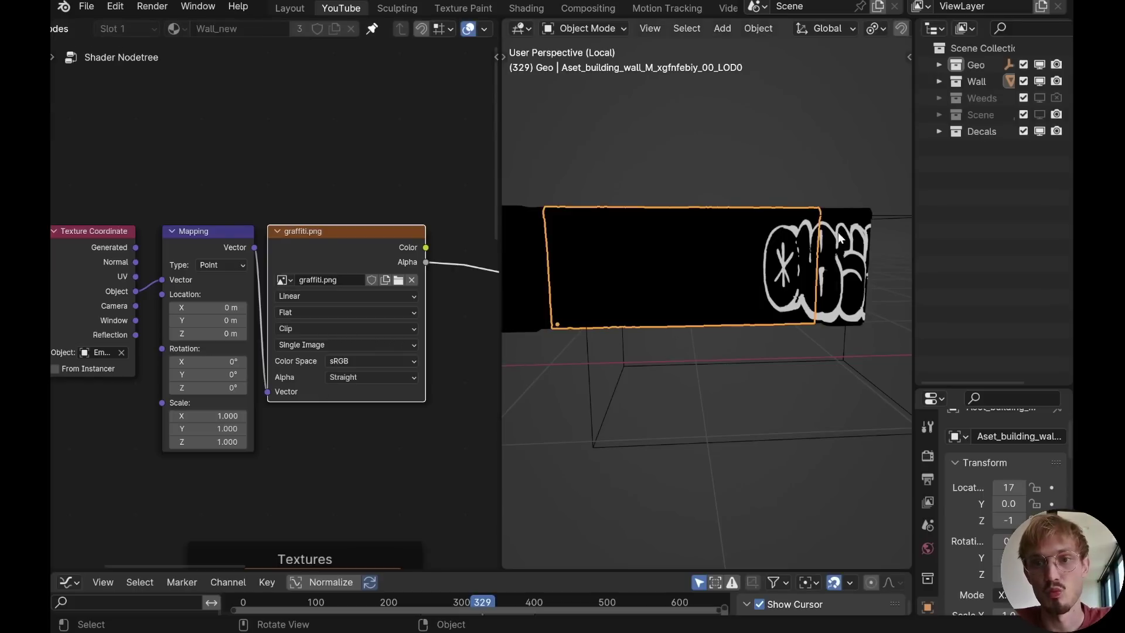
Step: Select the cube empty and set the graffiti Mapping node's Location to 0.5 m on X, Y and Z
left_click(879, 221)
middle_click_drag(879, 221, 734, 287)
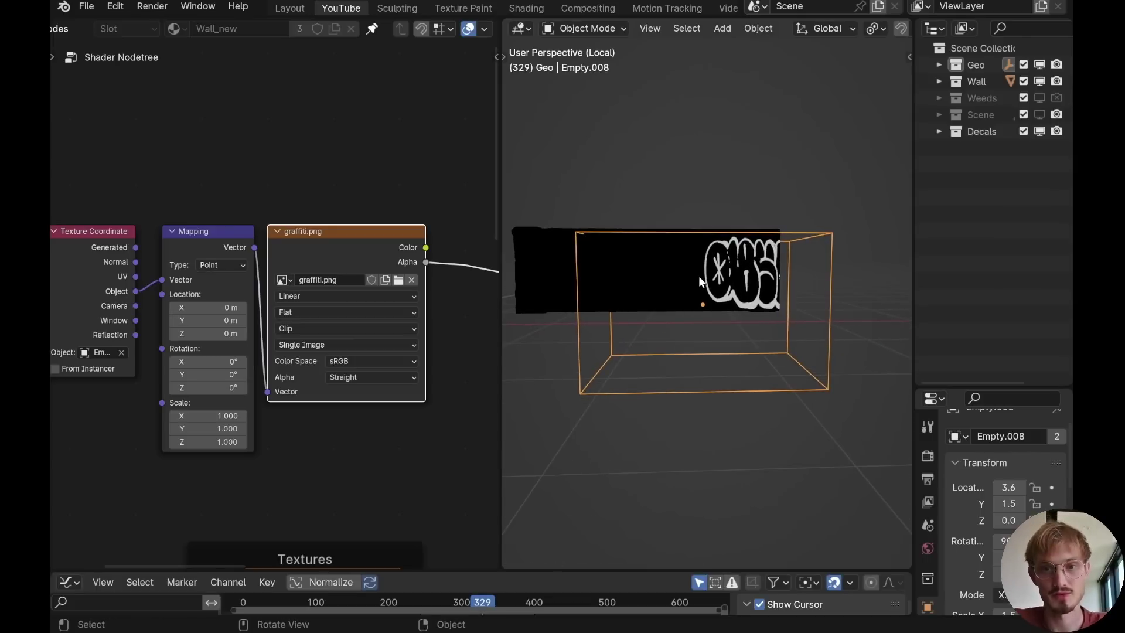
middle_click_drag(699, 276, 705, 310)
mouse_move(705, 297)
left_mouse_down()
mouse_move(702, 243)
mouse_move(723, 313)
mouse_move(800, 299)
mouse_move(796, 287)
left_mouse_up()
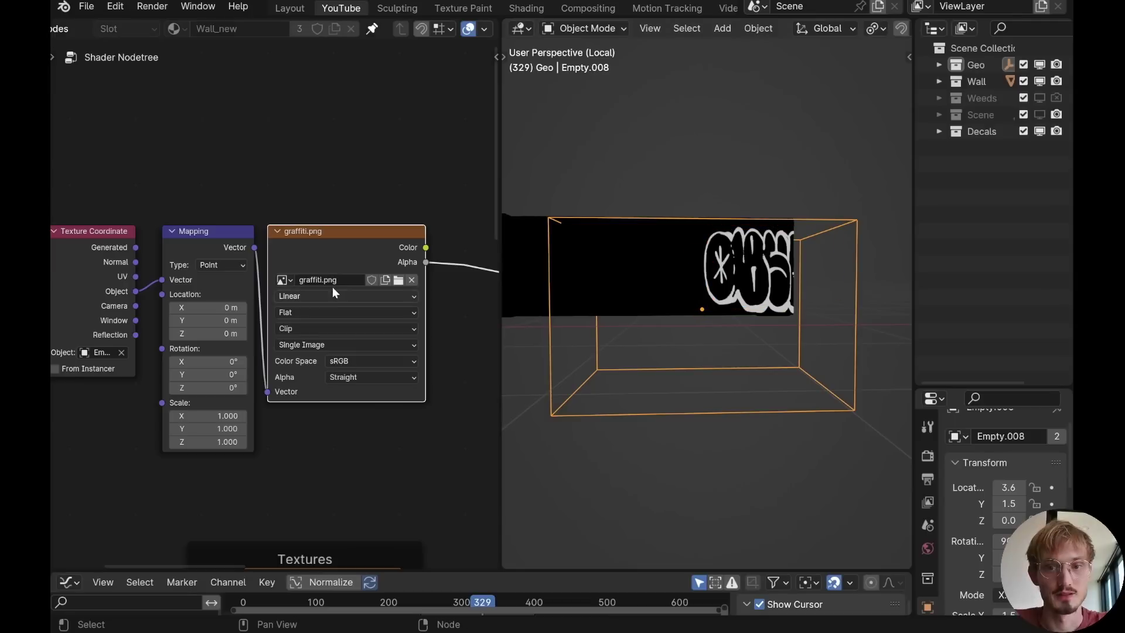
left_click(224, 246)
scroll(212, 244, "up", 2)
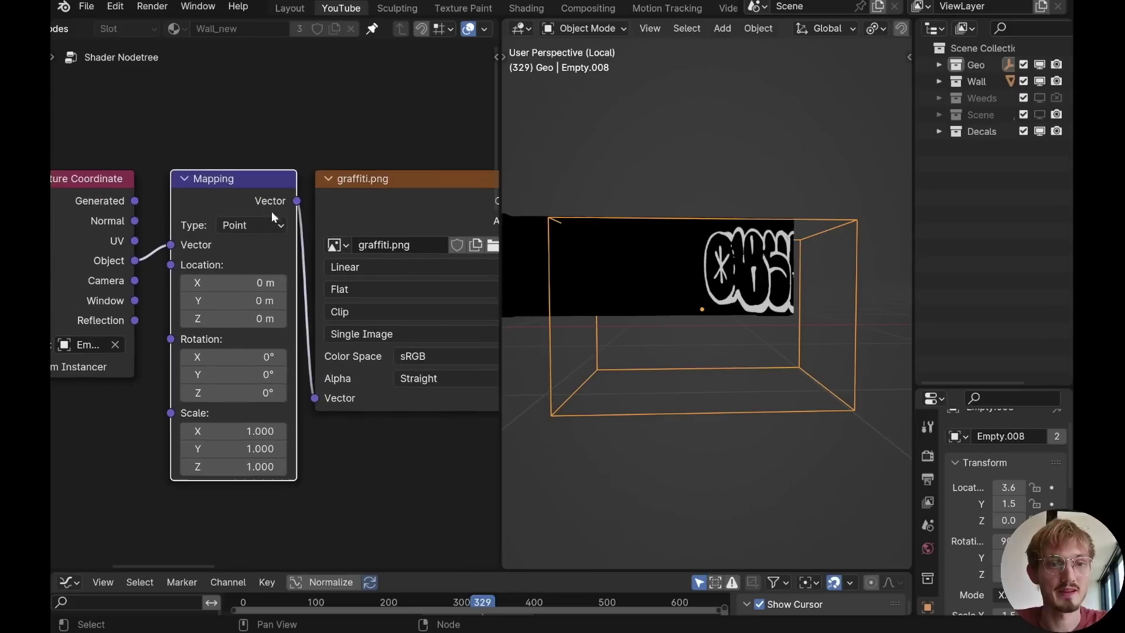
left_click_drag(259, 283, 259, 318)
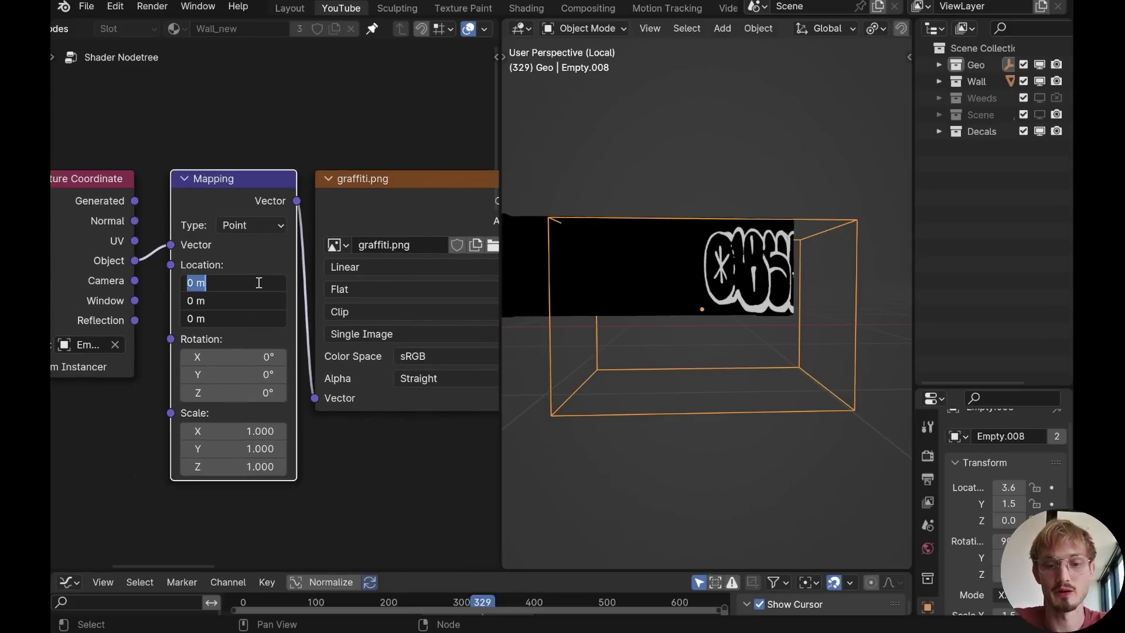
type("0.5")
key("Return")
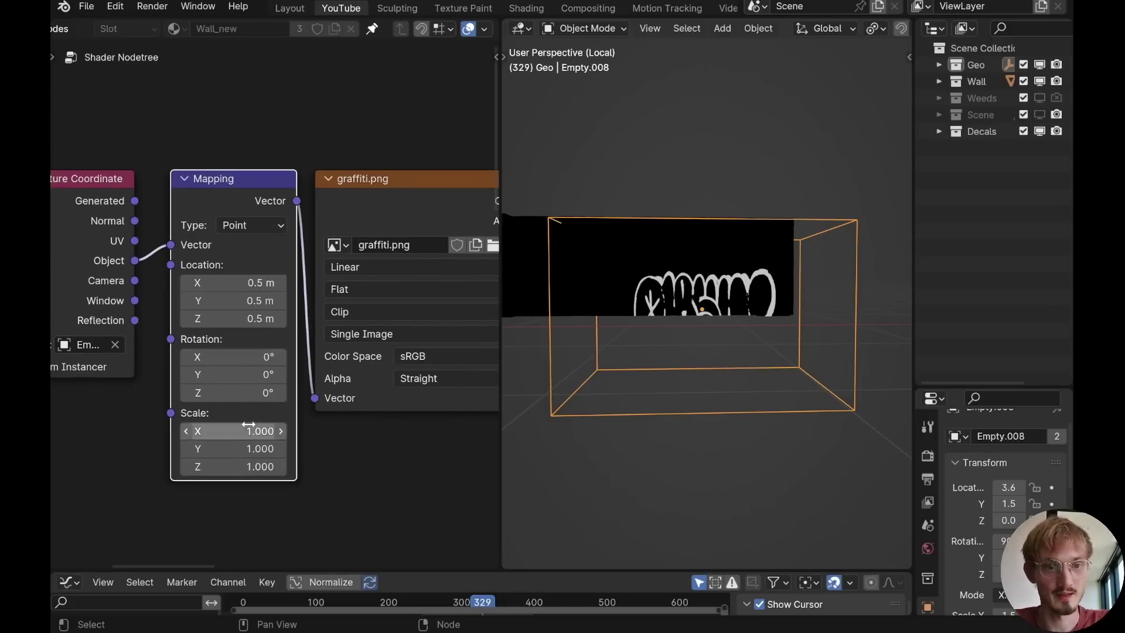
Step: Set the graffiti Mapping node's Scale to 0.5 on X, Y and Z
left_click_drag(249, 430, 249, 466)
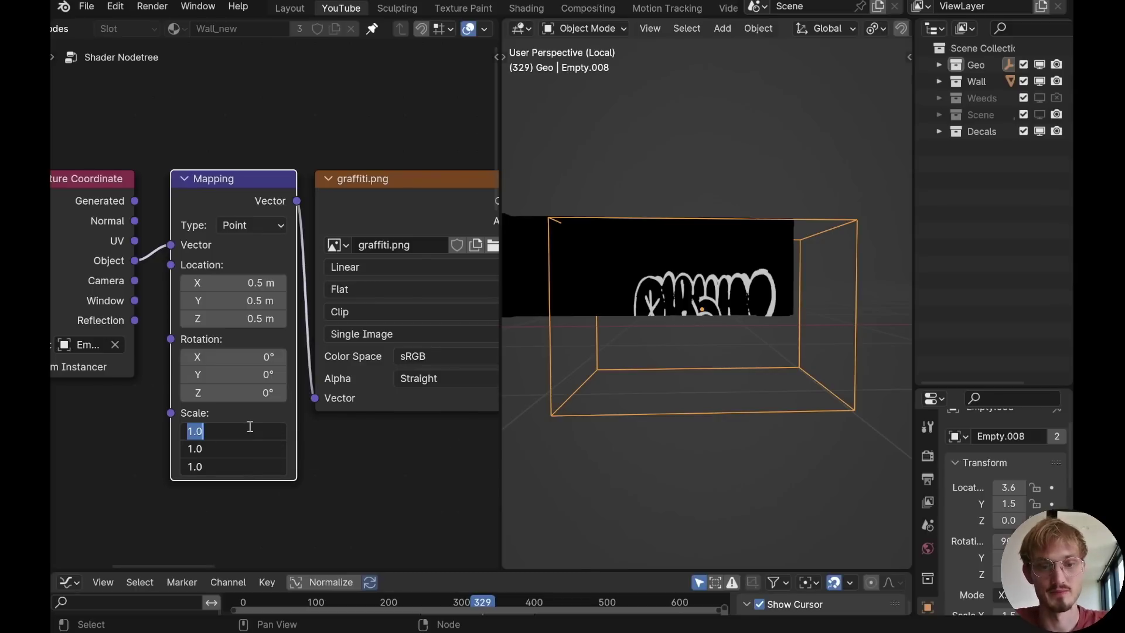
type("0.5")
key("Return")
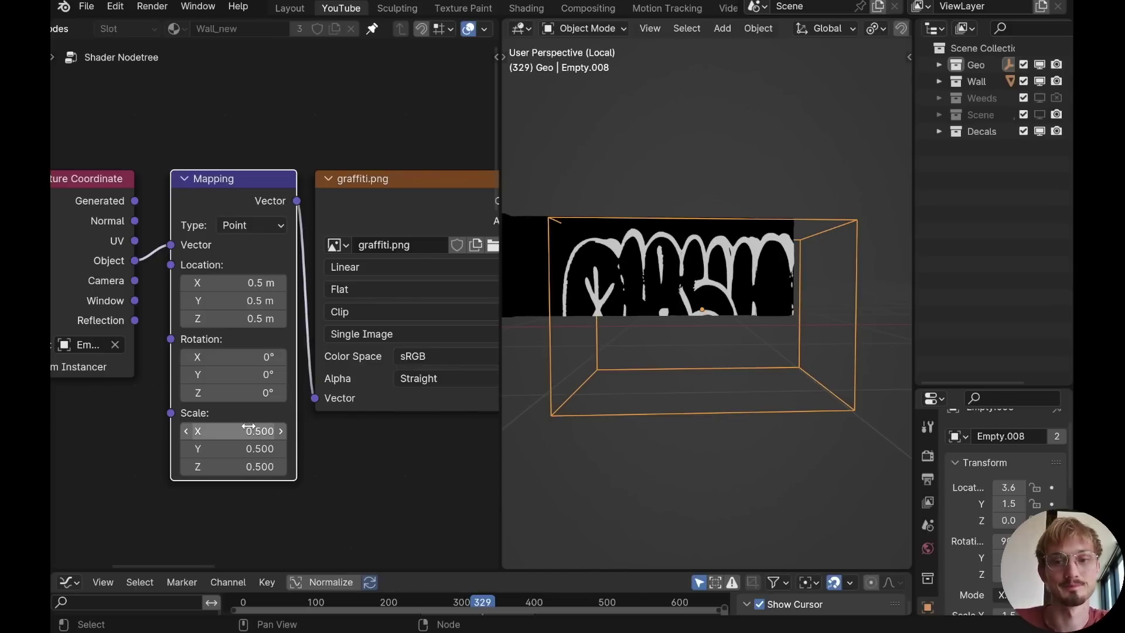
Step: Move the empty to the middle of the wall and scale it down uniformly so the graffiti fits the wall's height
key("g")
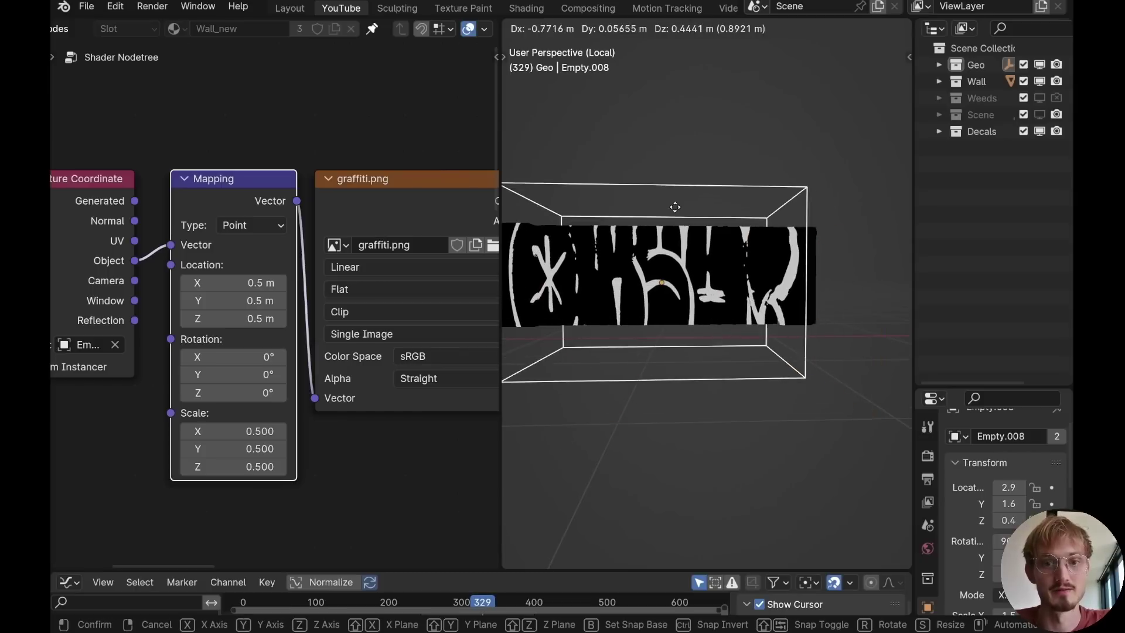
left_click(675, 207)
key("s")
left_click(722, 249)
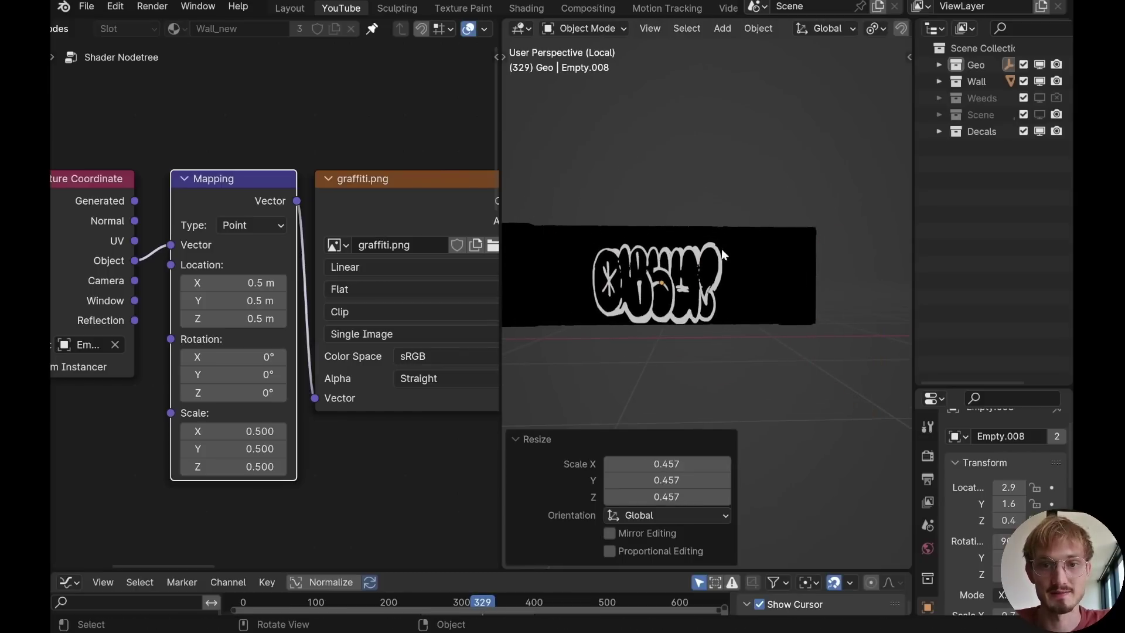
key("ctrl+z")
Step: Add a Mix node set to Color and insert it between the Base Color texture and the Principled BSDF's Base Color
scroll(354, 258, "down", 4)
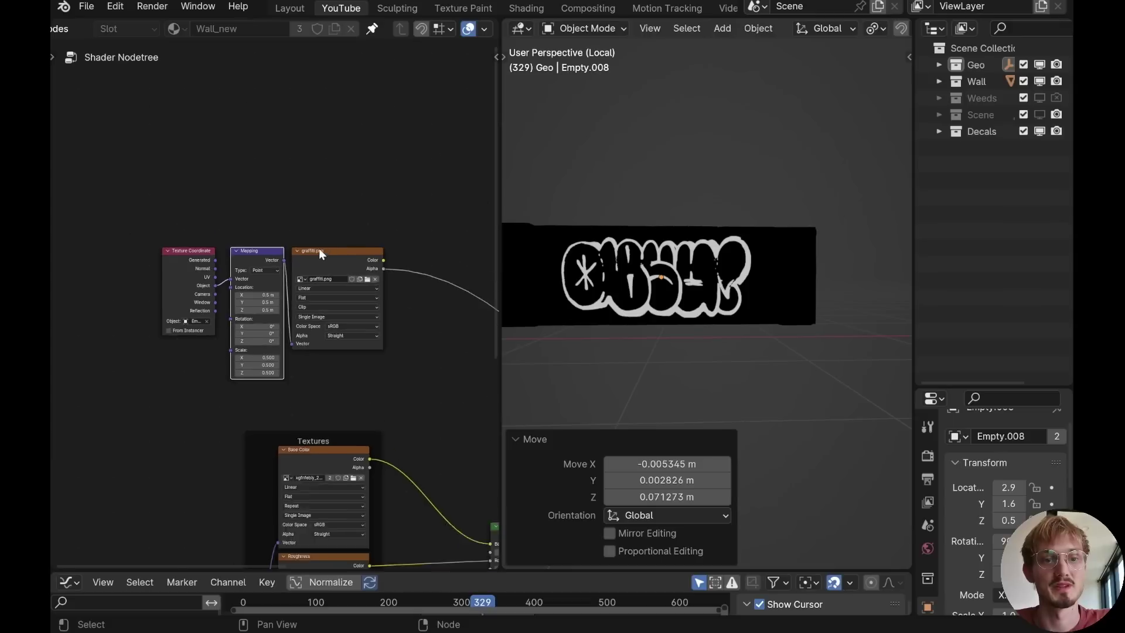
middle_click_drag(389, 317, 307, 226)
key("shift+a")
type("mi")
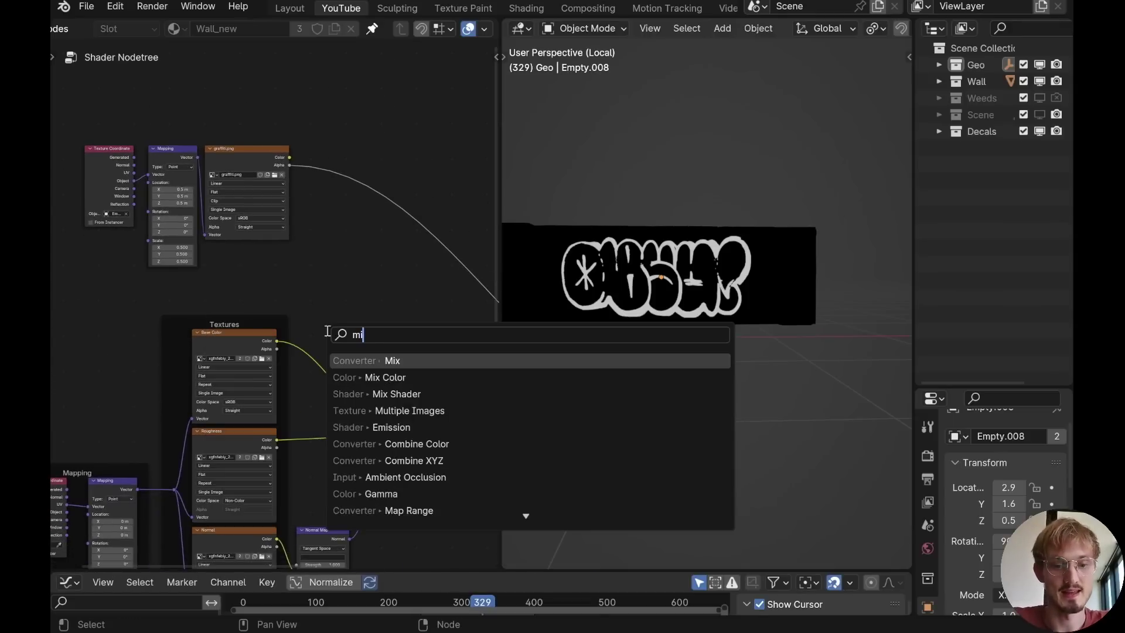
key("Return")
left_click(337, 305)
left_click(369, 325)
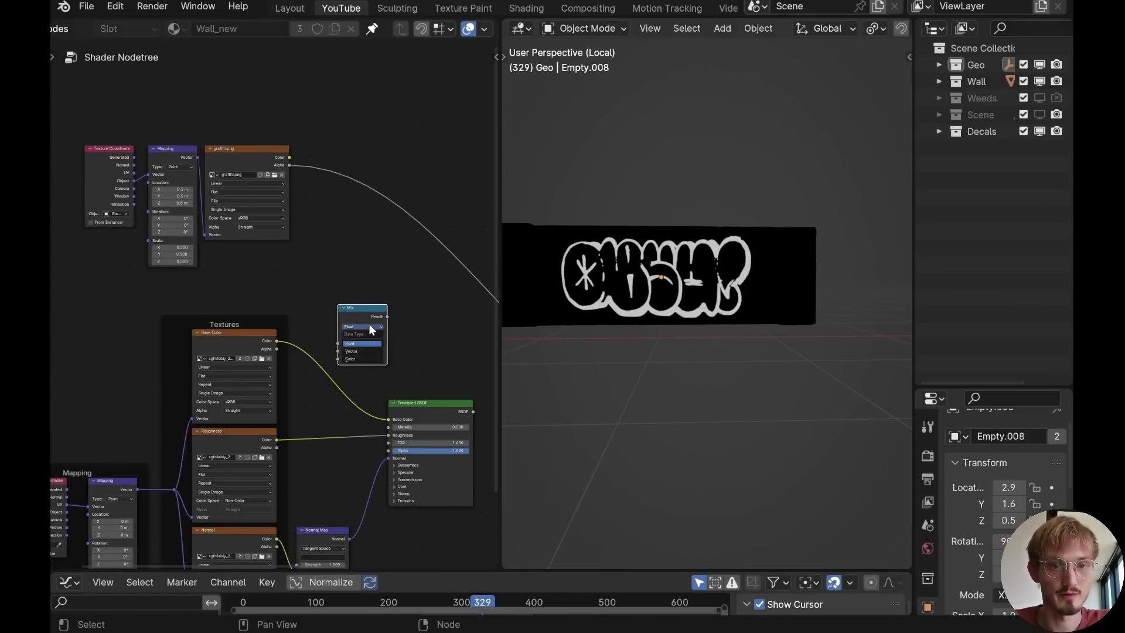
key("c")
scroll(366, 324, "up", 3)
left_click_drag(382, 323, 364, 276)
left_click(368, 291)
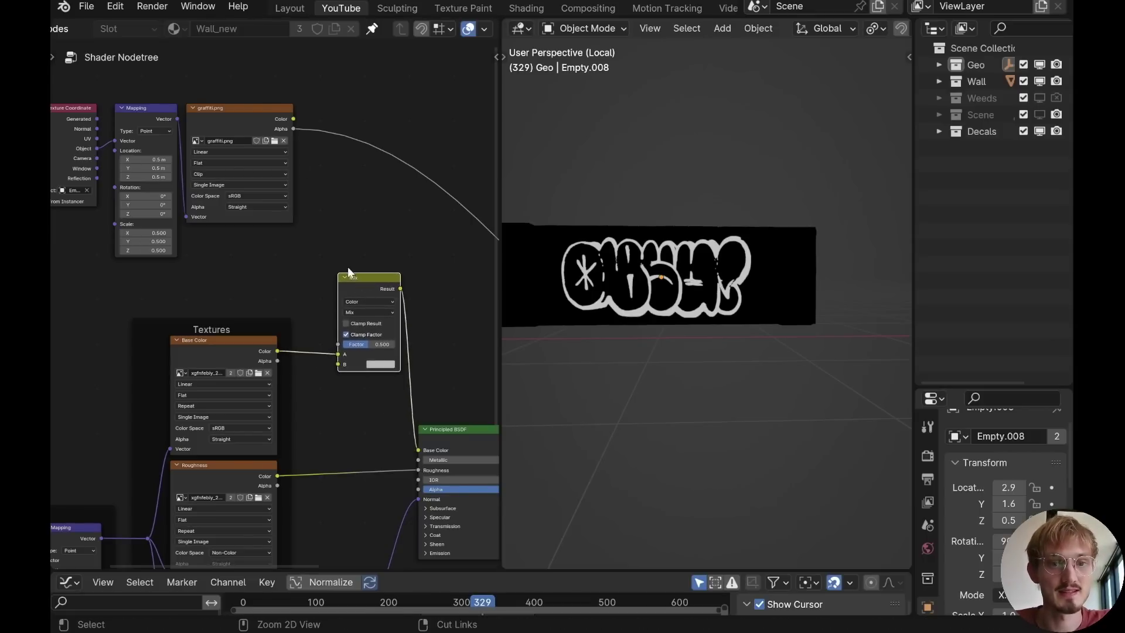
Step: Connect the graffiti's Alpha to the Mix node's Factor and set its B color to red
left_click_drag(294, 129, 445, 326)
left_click(386, 364)
left_click(385, 364)
left_click(388, 364)
Step: Reposition the Principled BSDF node slightly and preview its output on the wall
middle_click_drag(422, 420, 175, 299)
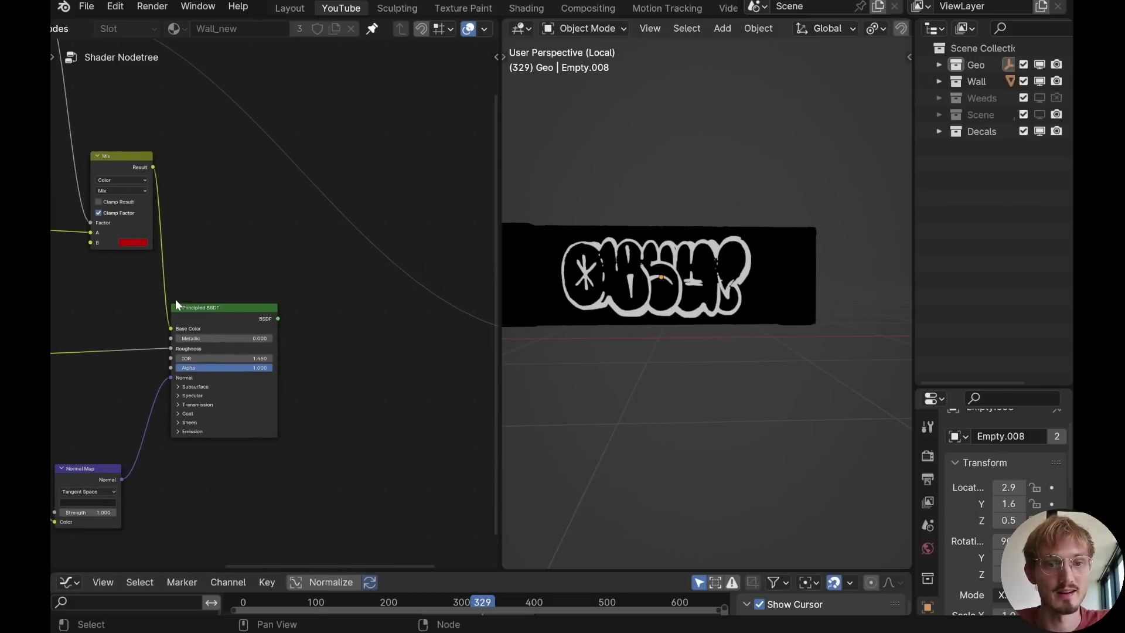
left_click_drag(239, 318, 269, 310)
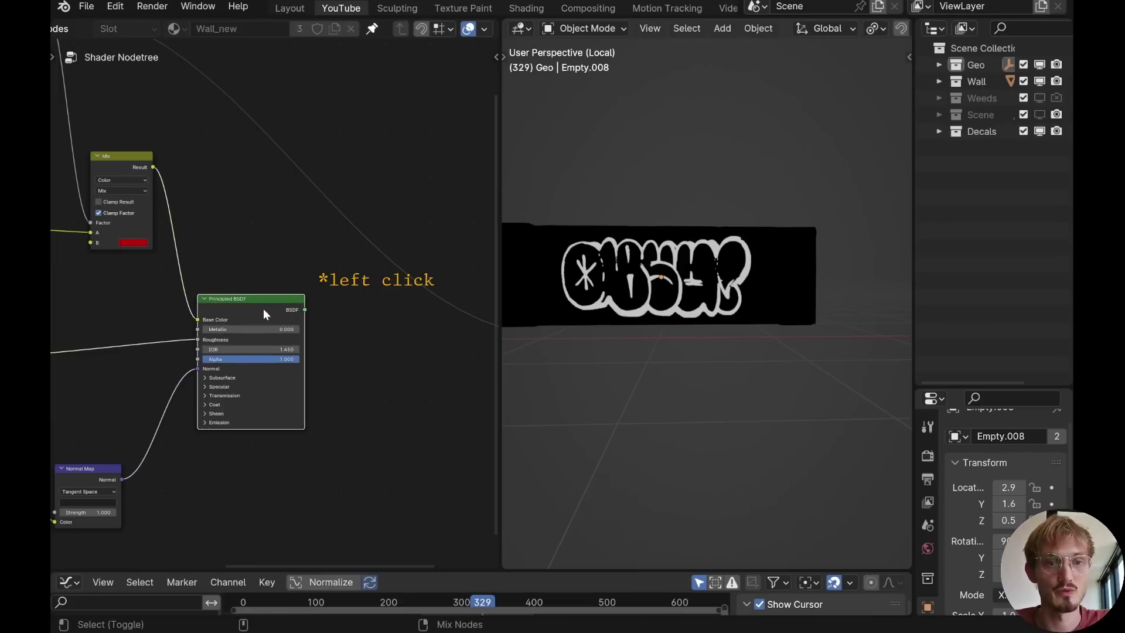
left_click(268, 304, "ctrl+shift")
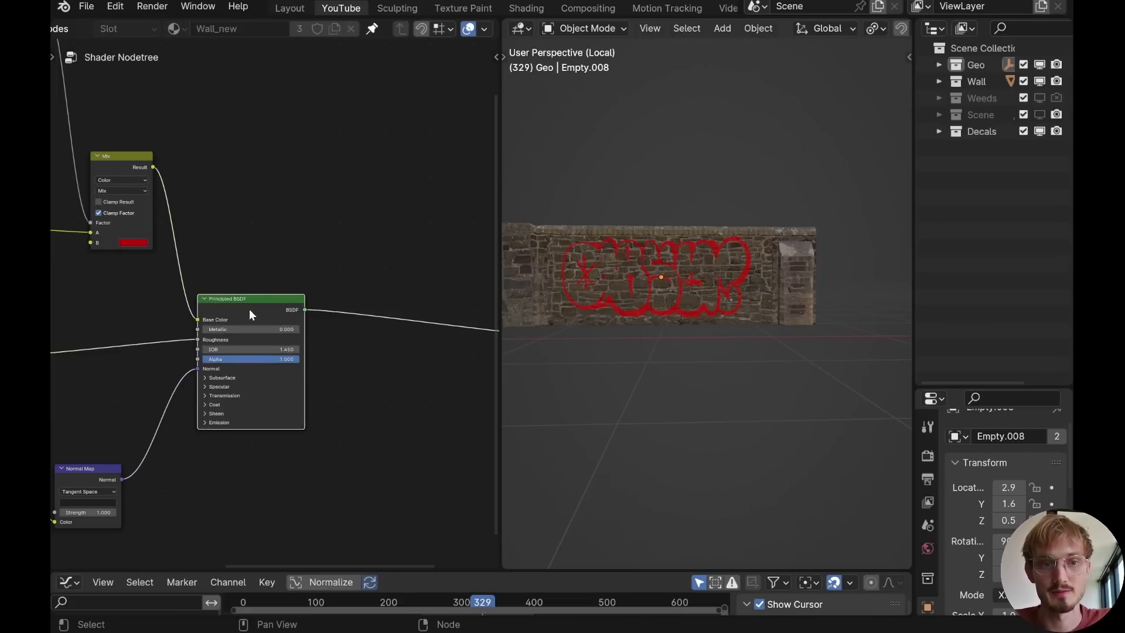
Step: Scale the empty uniformly by about 0.67 and raise it about 0.05 m along Z to adjust the red graffiti
middle_click_drag(619, 269, 707, 297)
scroll(720, 311, "up", 5)
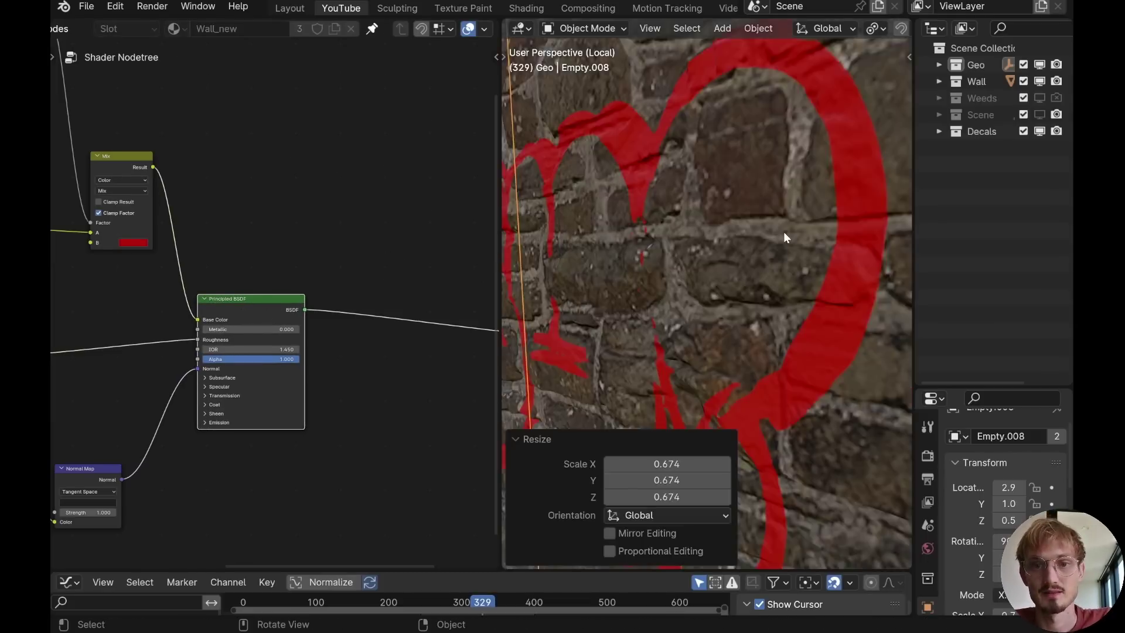
scroll(784, 234, "down", 5)
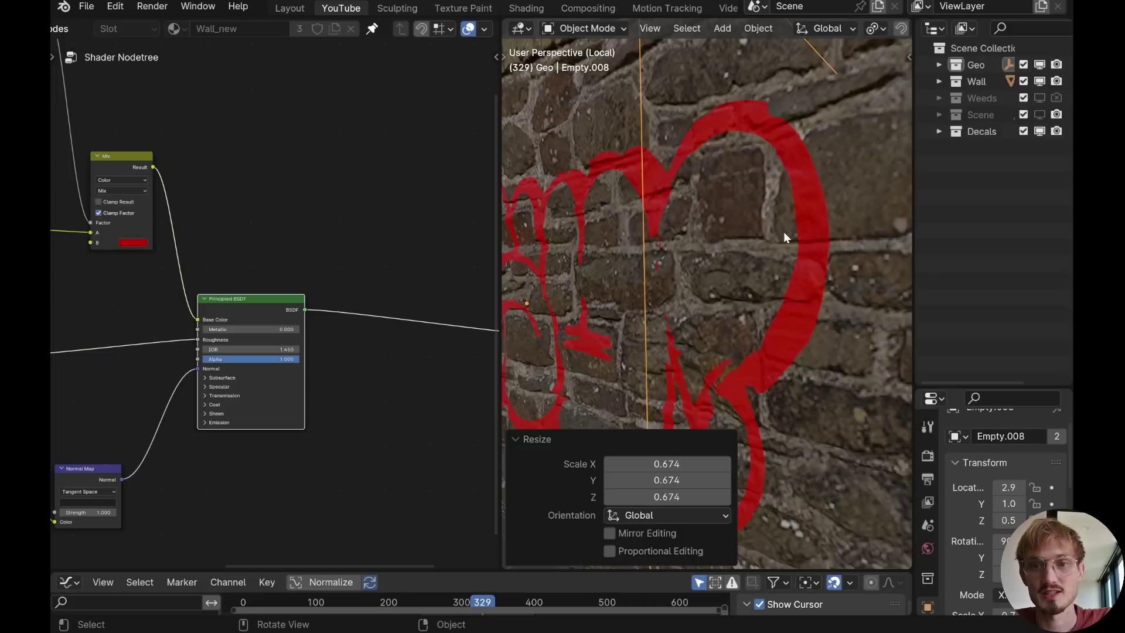
key("g")
key("z")
left_click(773, 240)
scroll(763, 239, "down", 8)
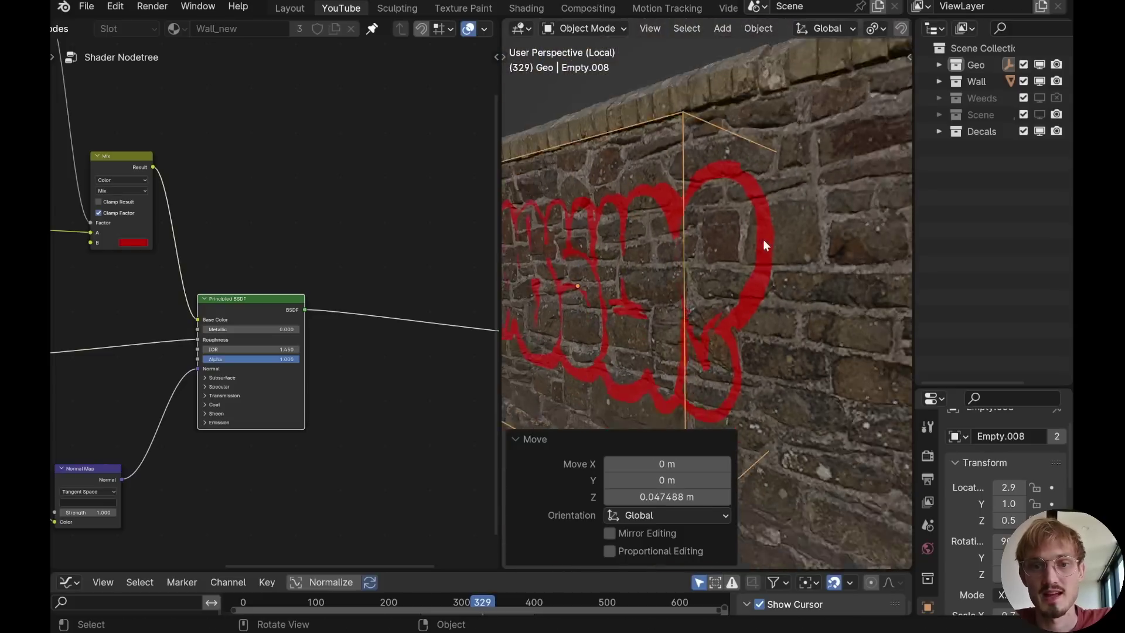
Step: Examine the red graffiti projection on both sides of the wall and the empty's position from above
middle_click_drag(667, 279, 686, 259)
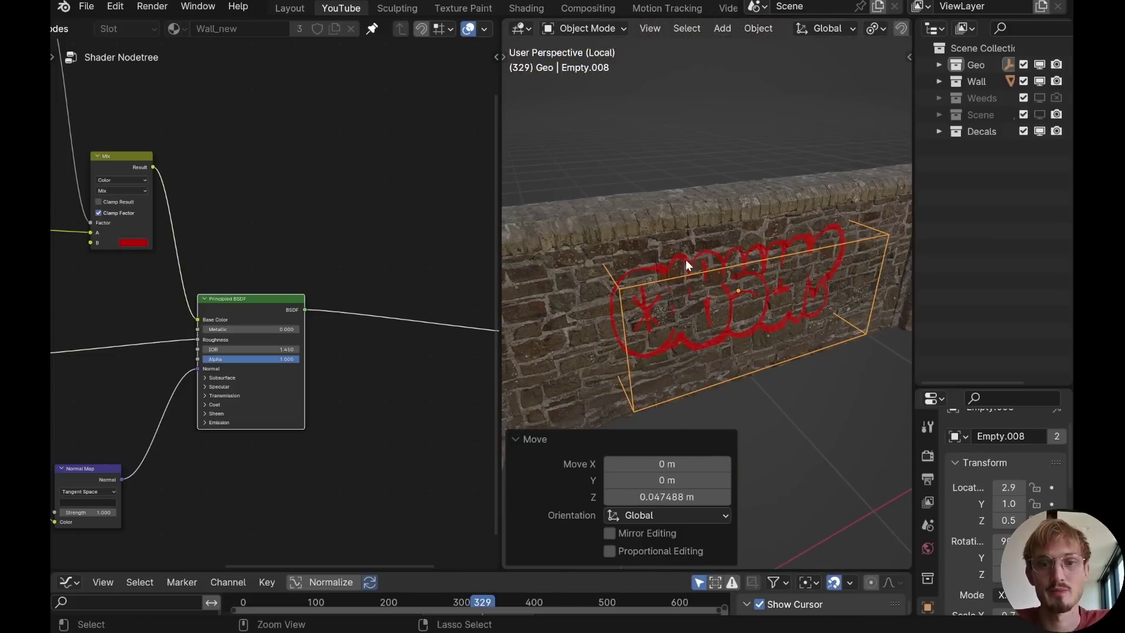
key("ctrl+space")
middle_click_drag(563, 253, 757, 259)
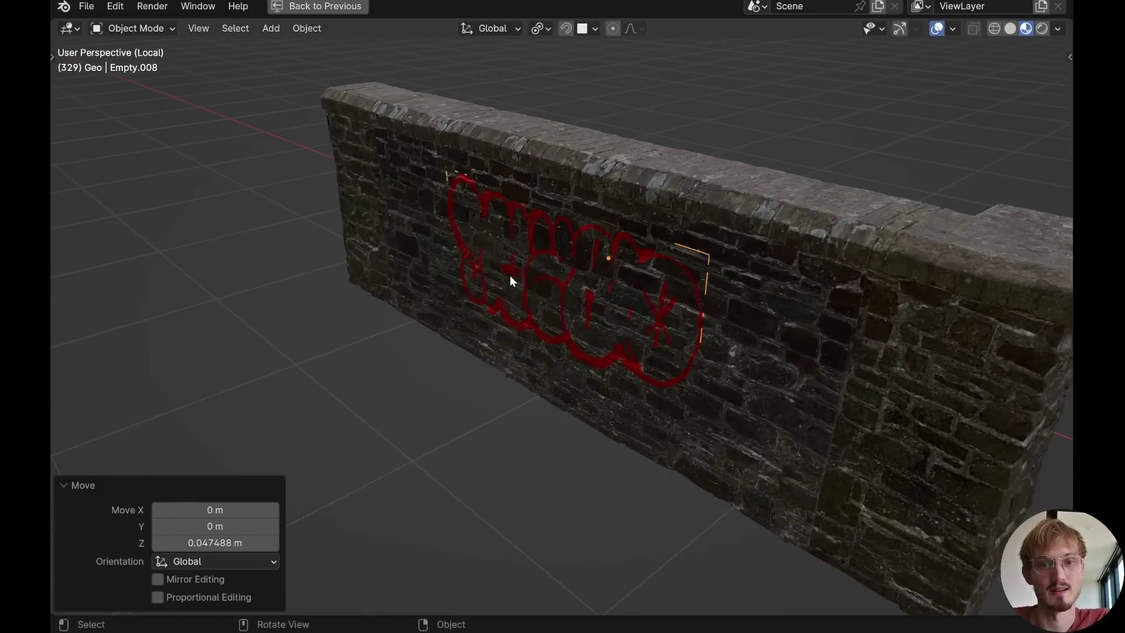
middle_click_drag(678, 311, 525, 269)
mouse_move(495, 215)
left_mouse_down()
mouse_move(185, 153)
mouse_move(106, 439)
mouse_move(483, 271)
mouse_move(501, 177)
left_mouse_up()
key("ctrl+z")
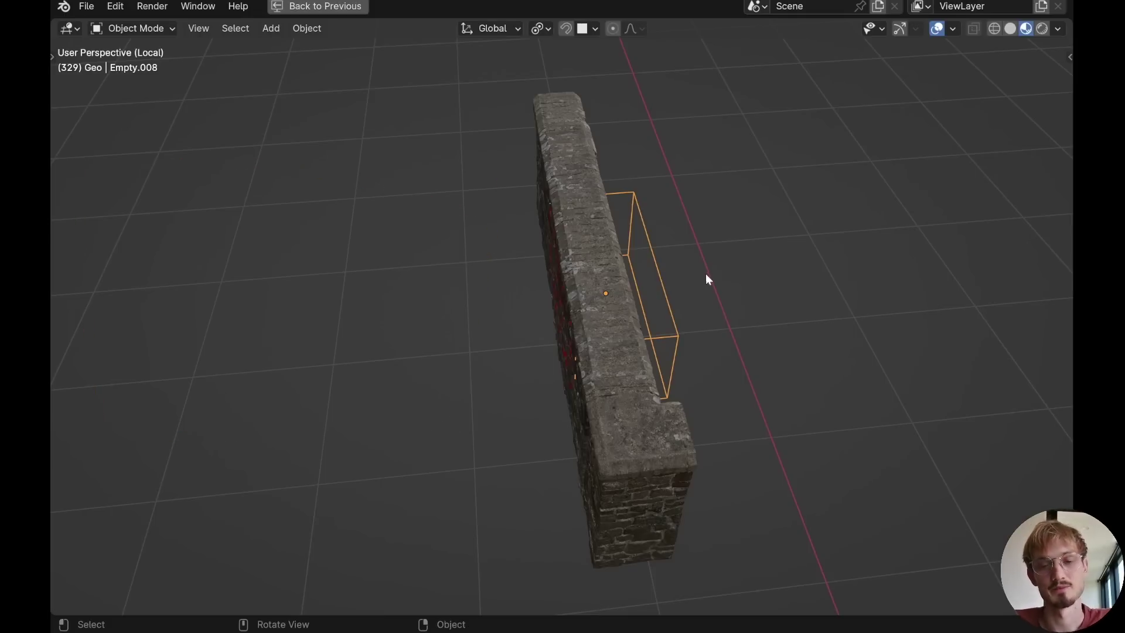
scroll(676, 308, "up", 1)
middle_click_drag(675, 307, 729, 315)
key("ctrl+space")
Step: Add a Separate XYZ node fed by the Texture Coordinate's Object output, placed above the graffiti's Mapping node
scroll(118, 175, "down", 2)
middle_click_drag(119, 175, 344, 283)
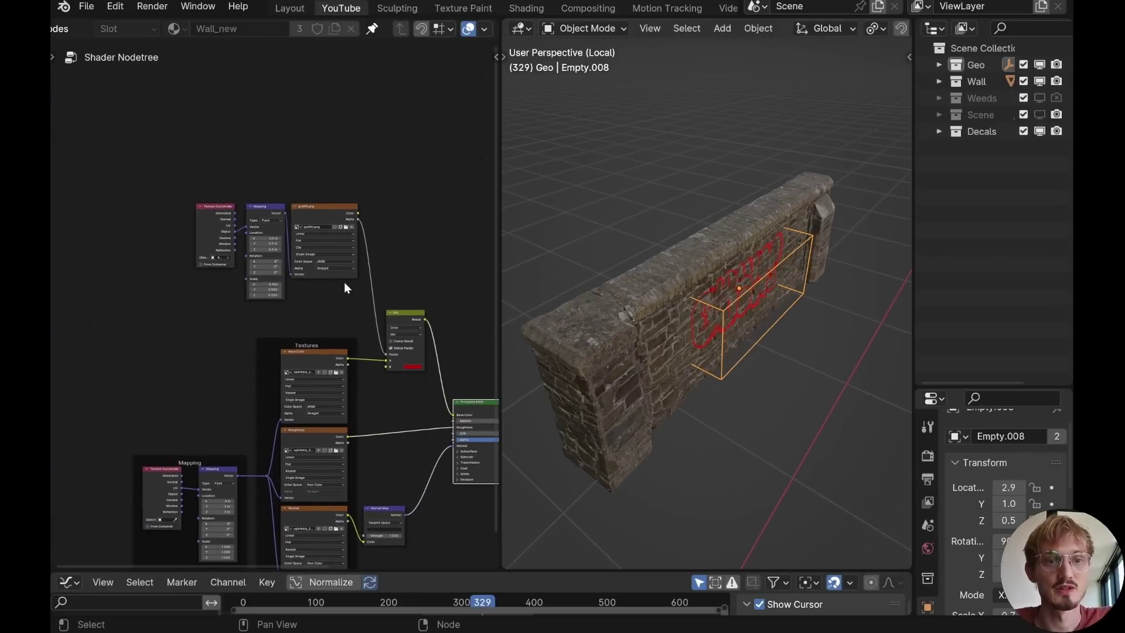
scroll(344, 283, "up", 3)
middle_click_drag(245, 177, 202, 315)
left_click(207, 311)
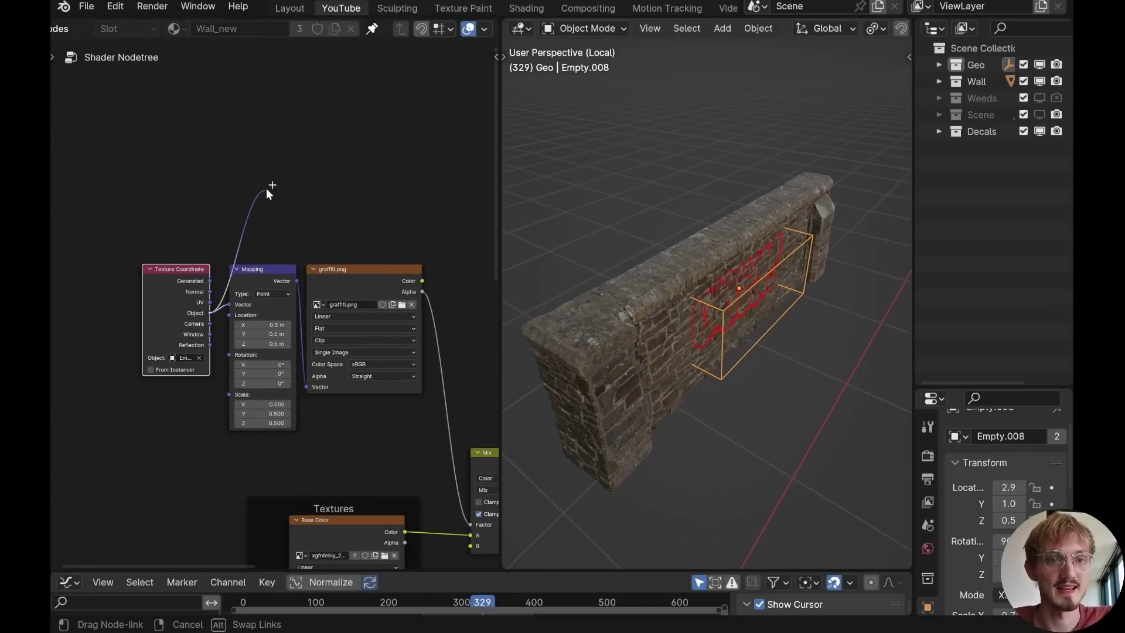
key("shift+a")
type("sepa")
key("Return")
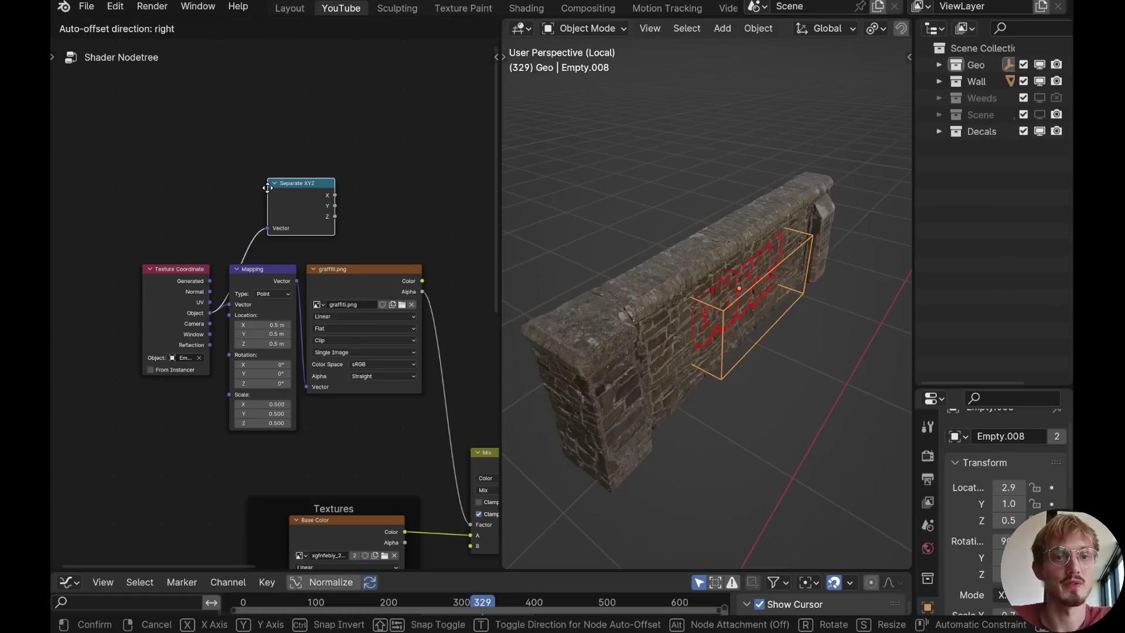
left_click(267, 195)
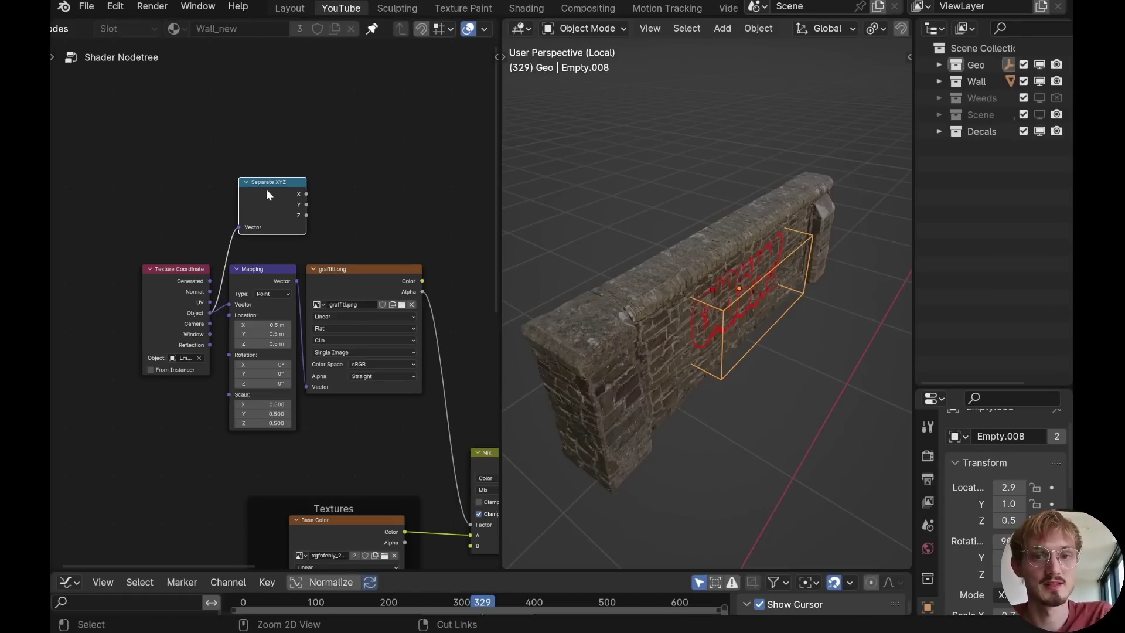
Step: Preview the Separate XYZ node's X output on the wall and examine the gradient around the empty's centre
left_click(269, 197, "ctrl+shift")
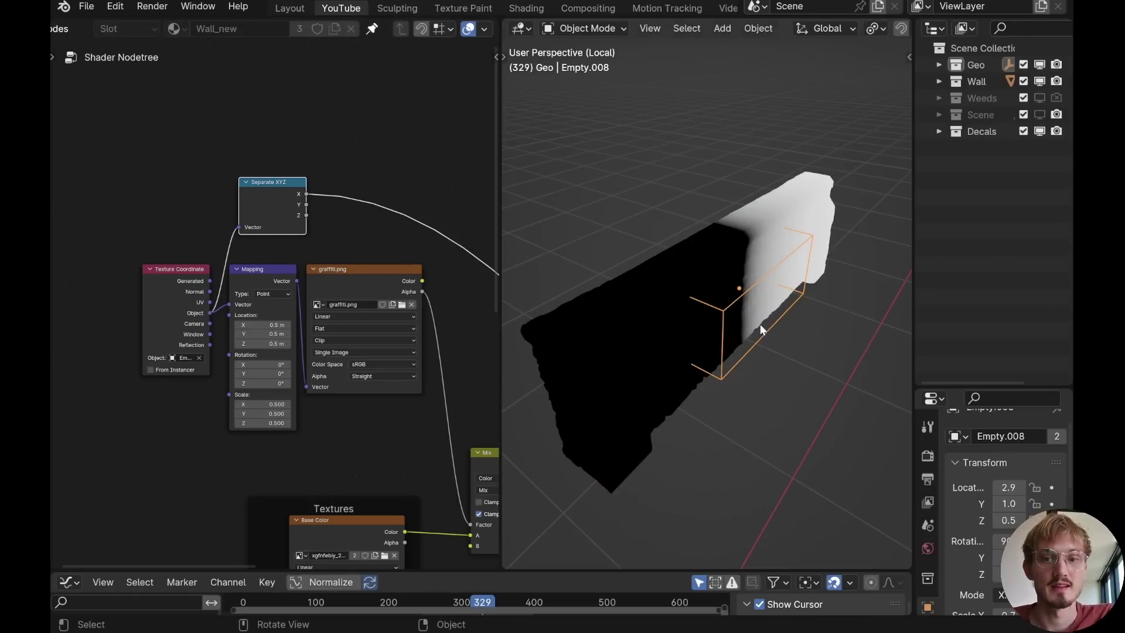
middle_click_drag(760, 325, 719, 326)
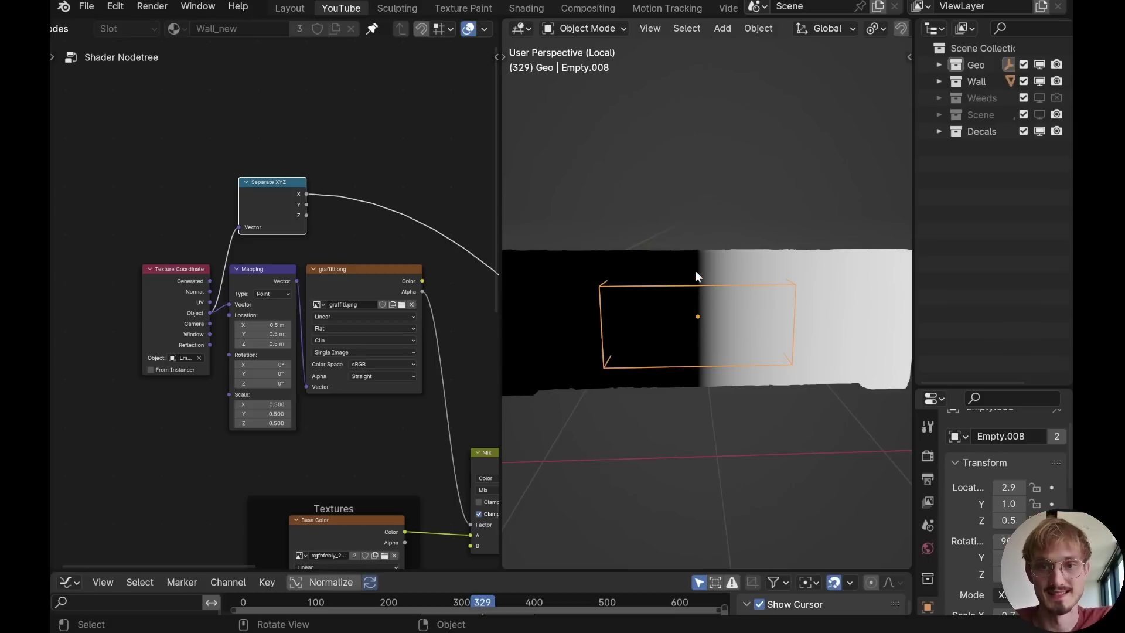
left_click_drag(698, 270, 703, 314)
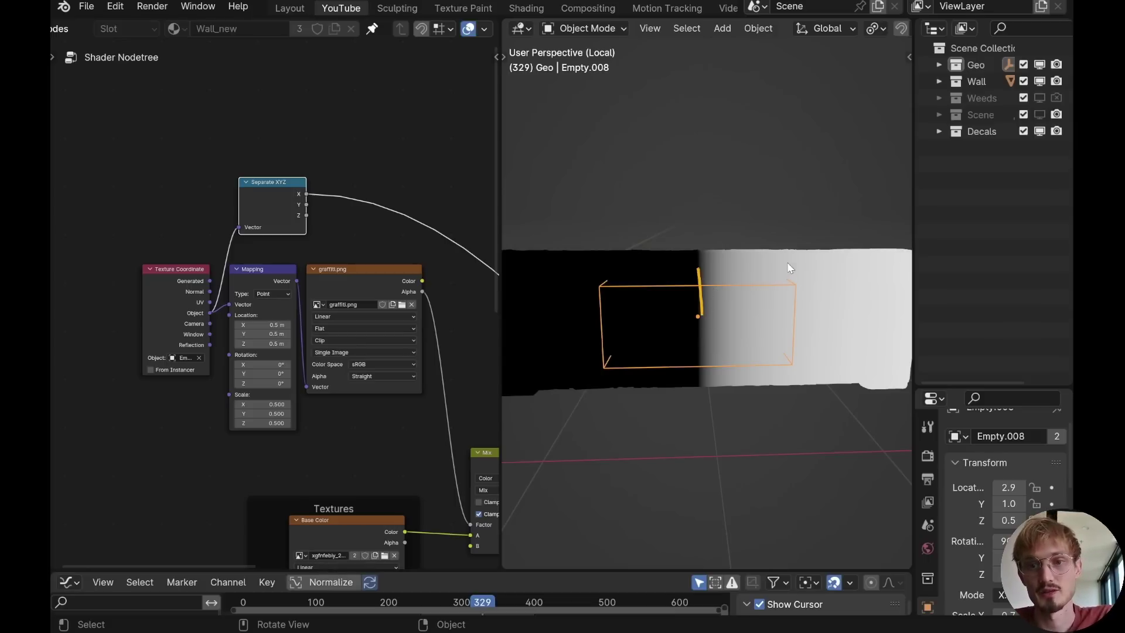
middle_click_drag(803, 307, 691, 301, "shift")
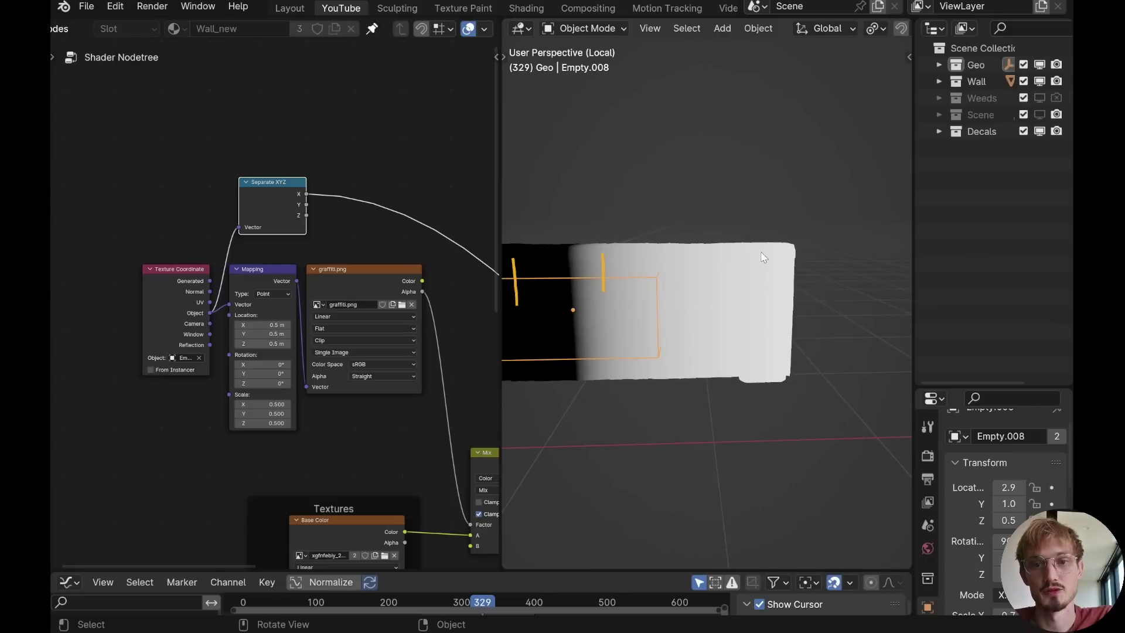
left_click_drag(774, 255, 777, 282)
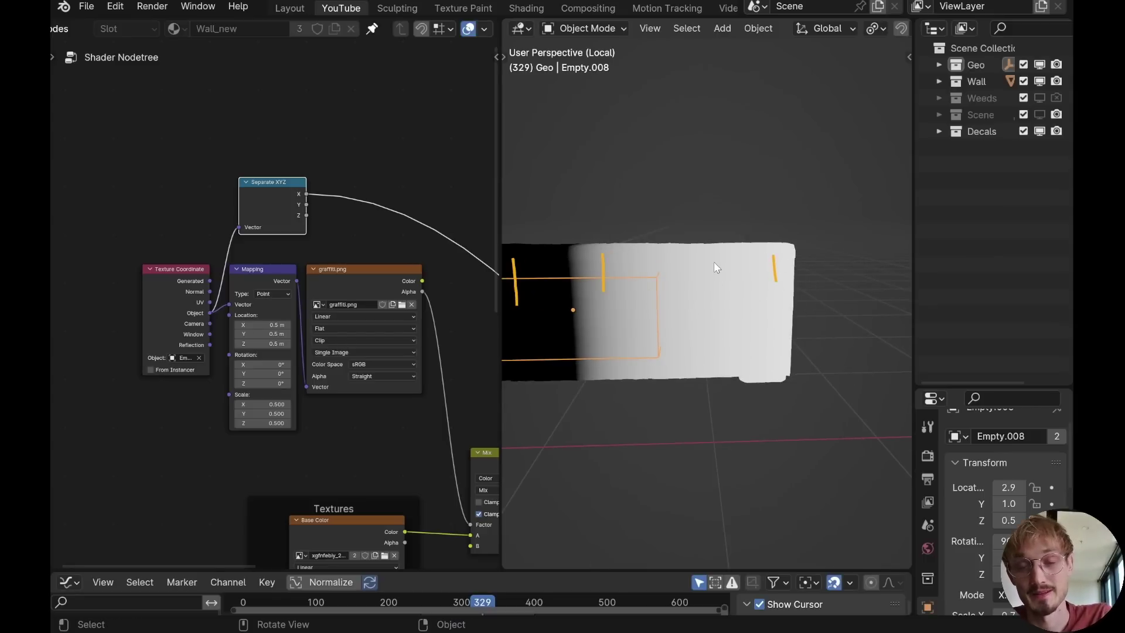
mouse_move(627, 280)
right_mouse_down()
mouse_move(533, 276)
mouse_move(636, 280)
right_mouse_up()
Step: Preview the Separate XYZ node's Y and Z outputs and examine the Z gradient across the empty's depth from above
left_click(284, 201, "ctrl+shift")
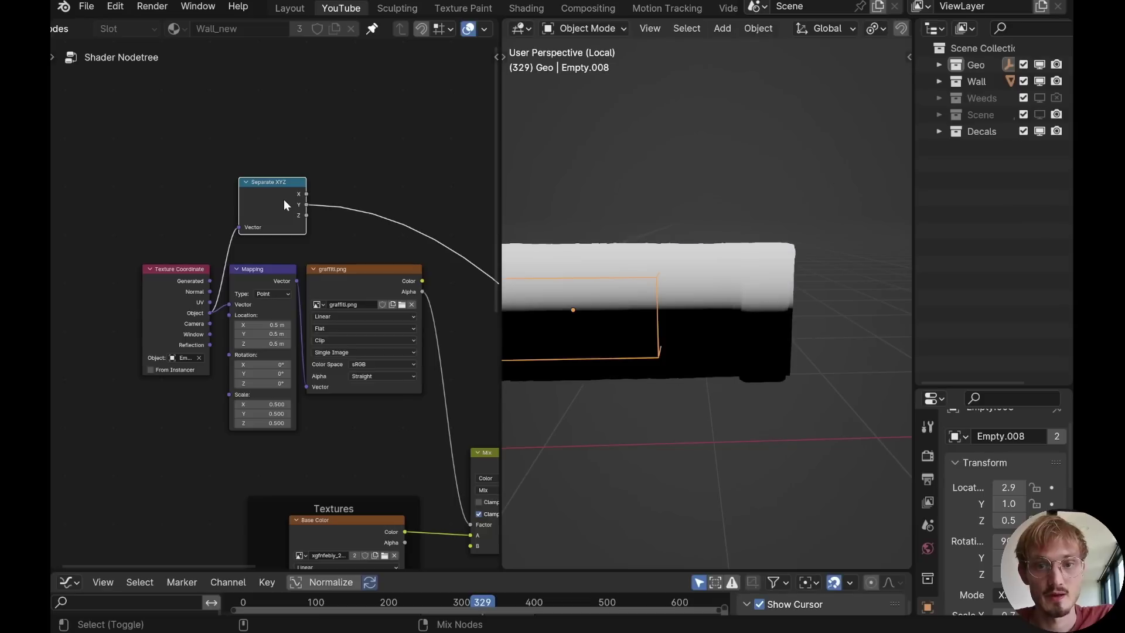
left_click(283, 201, "ctrl+shift")
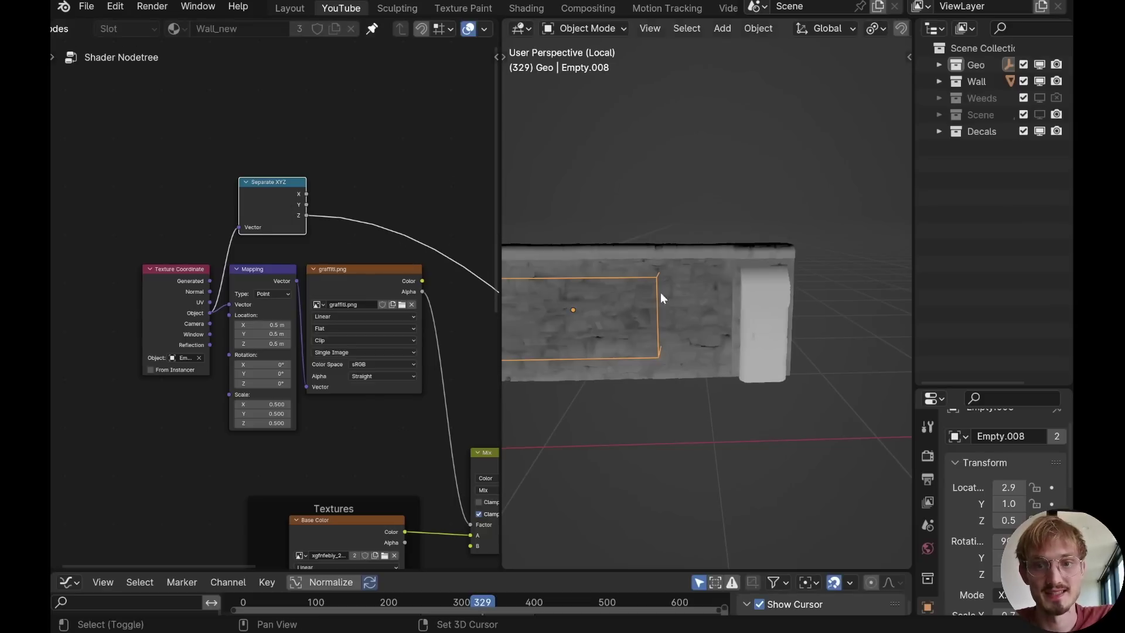
middle_click_drag(660, 293, 689, 227, "shift")
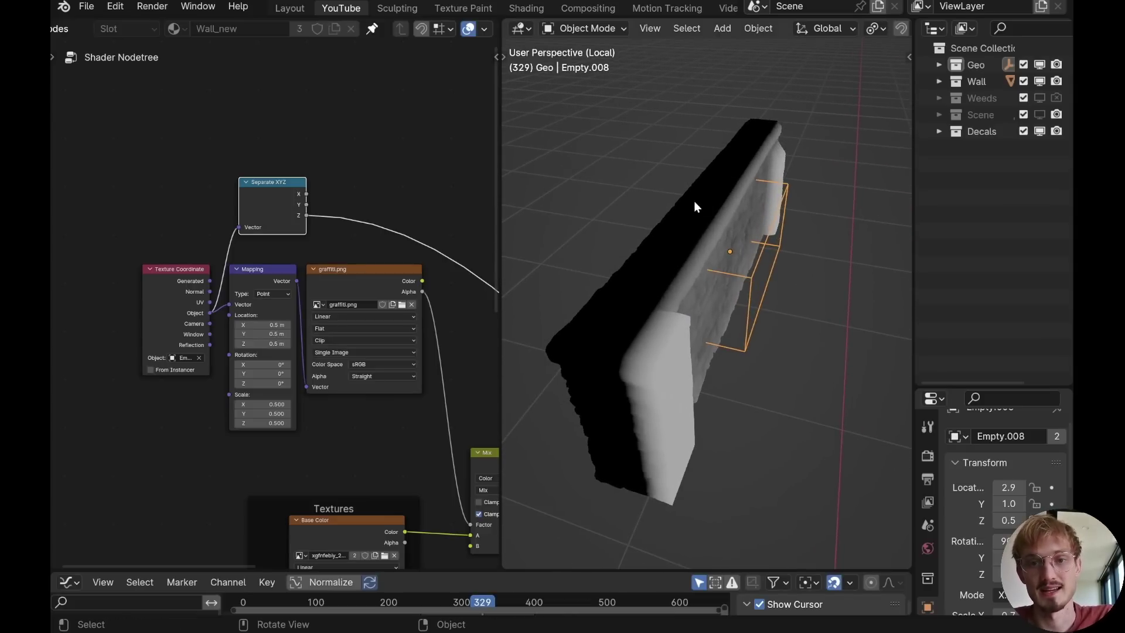
mouse_move(712, 291)
middle_mouse_down()
mouse_move(742, 304)
mouse_move(754, 280)
mouse_move(708, 274)
middle_mouse_up()
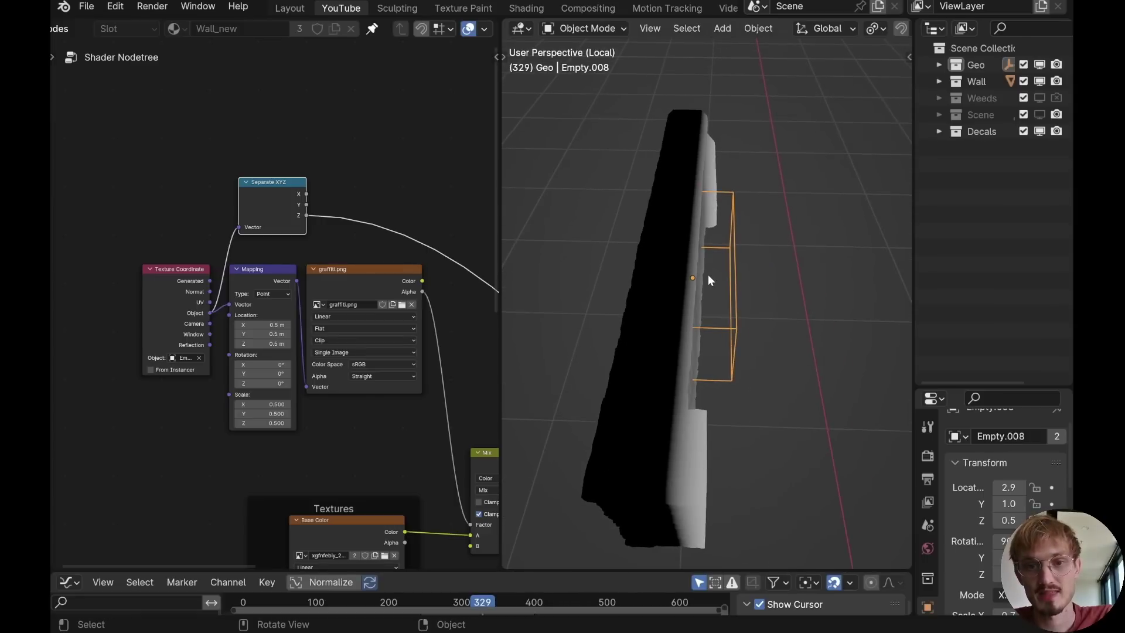
middle_click_drag(727, 219, 661, 174)
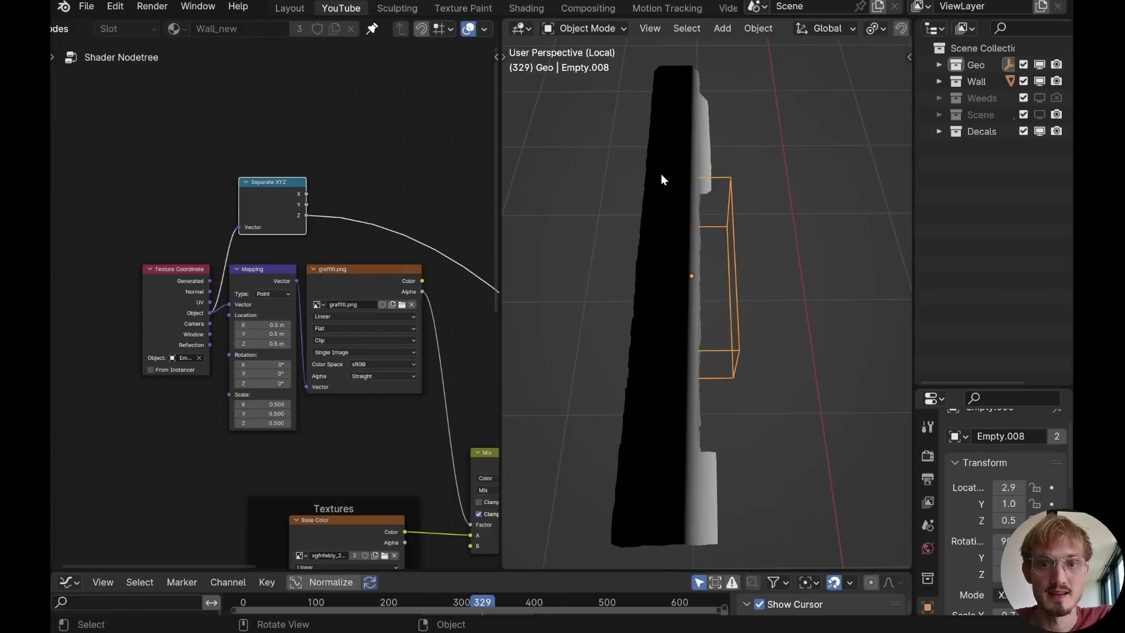
left_click_drag(662, 174, 752, 177)
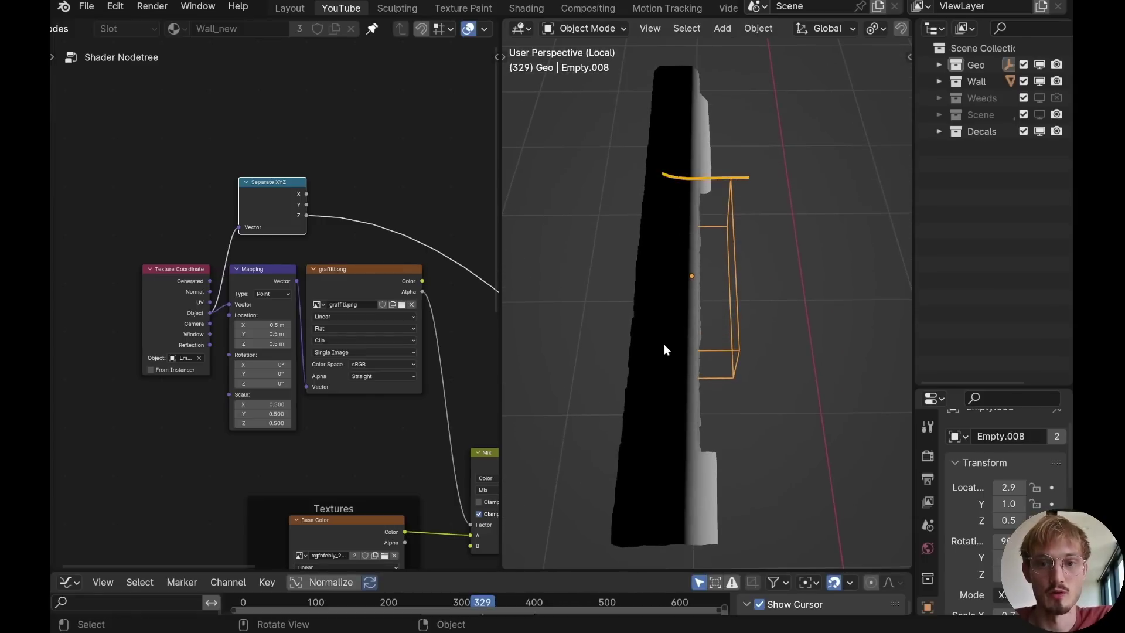
mouse_move(666, 349)
left_mouse_down()
mouse_move(773, 346)
mouse_move(737, 156)
left_mouse_up()
mouse_move(668, 171)
left_mouse_down()
mouse_move(683, 343)
mouse_move(674, 358)
left_mouse_up()
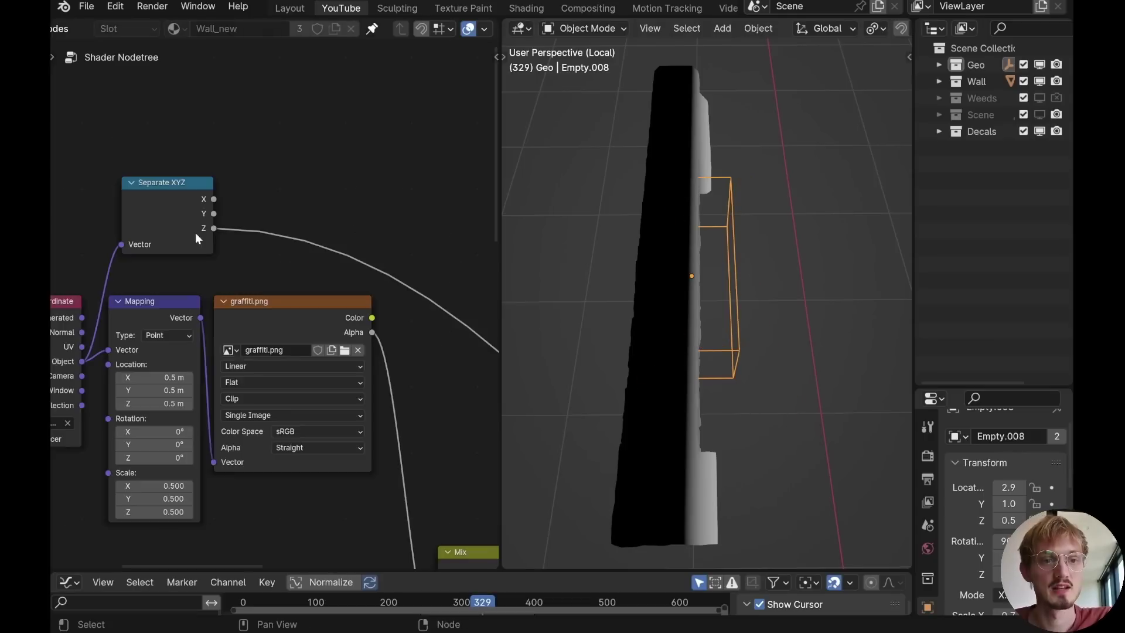
Step: Add a Less Than node to the Separate XYZ's Z output, preview it on the wall, and set its threshold to -0.370
scroll(205, 238, "down", 2)
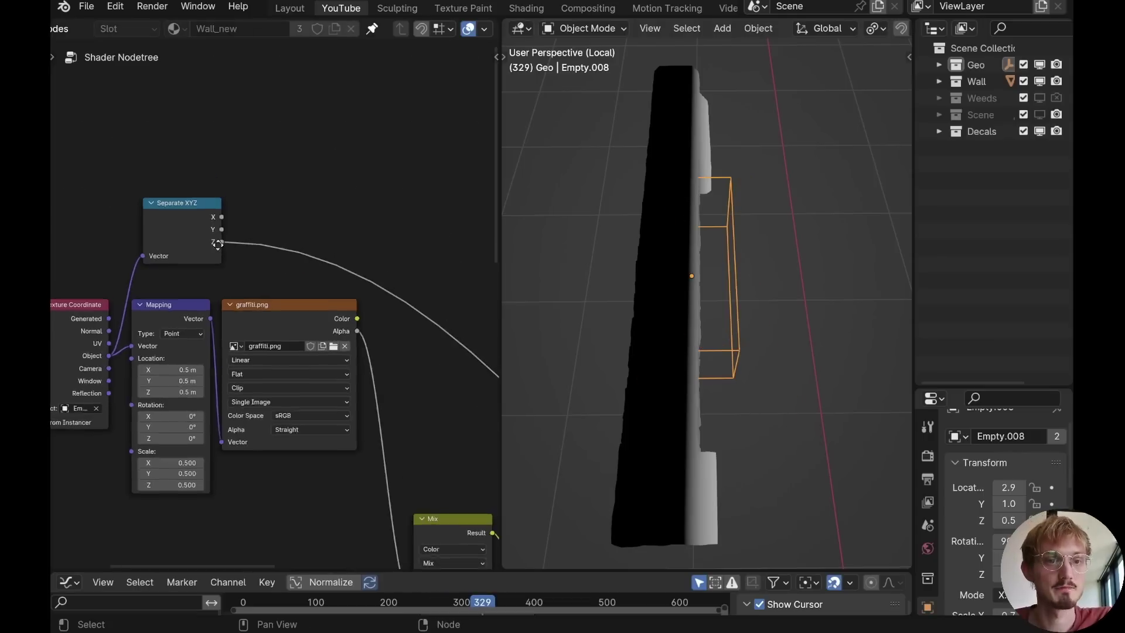
middle_click_drag(219, 242, 220, 261)
left_click_drag(221, 259, 315, 178)
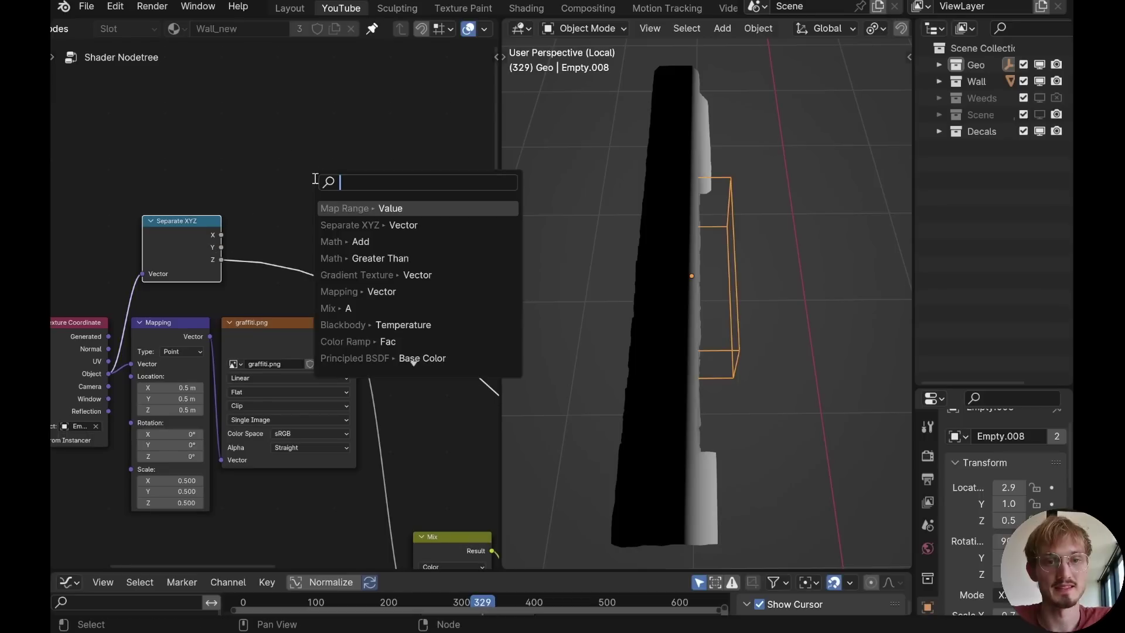
type("less")
key("Return")
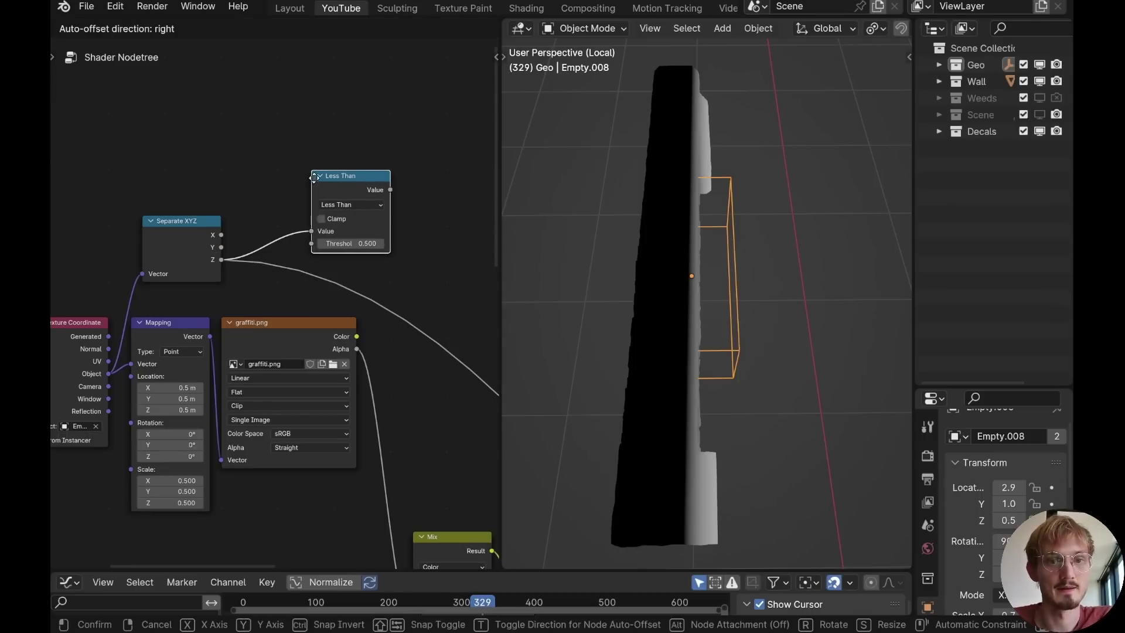
left_click(315, 178)
left_click(314, 178, "ctrl+shift")
mouse_move(340, 221)
left_mouse_down("shift")
mouse_move(351, 221)
mouse_move(317, 221)
left_mouse_up("shift")
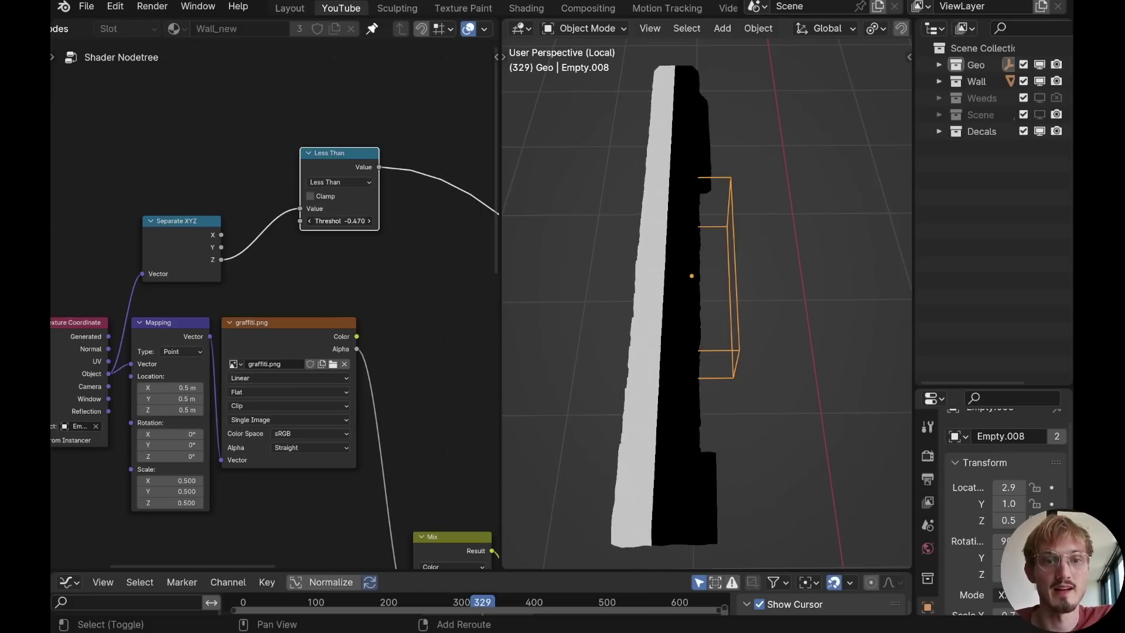
middle_click_drag(602, 259, 672, 230)
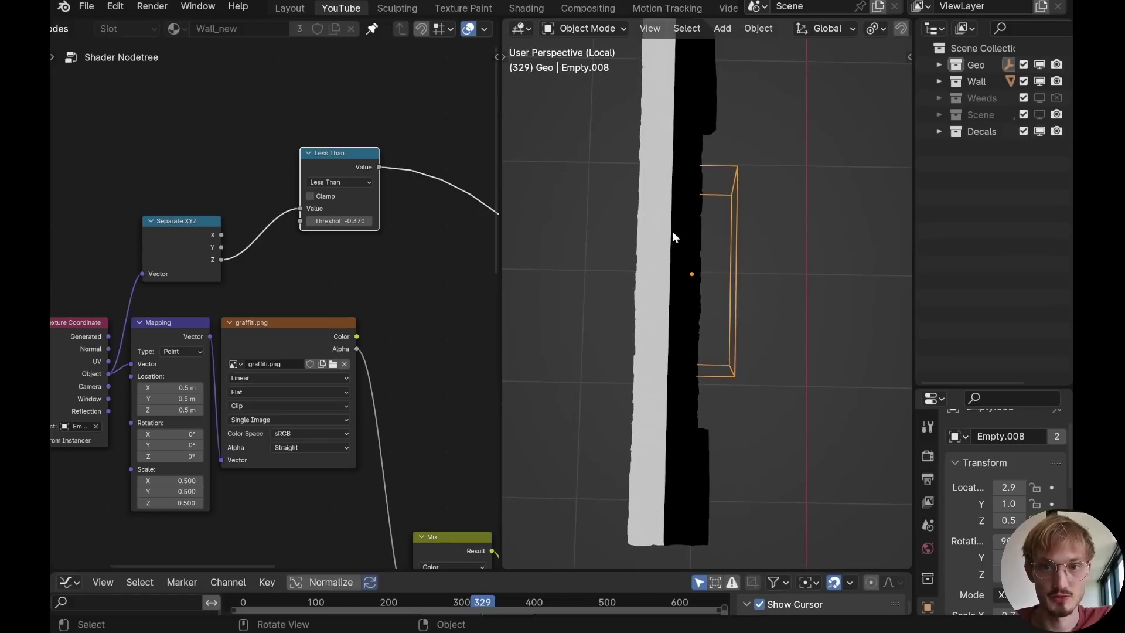
Step: Move the empty about 0.33 m in X, 0.18 m in Y and 0.45 m in Z, scale it to about 0.62, and nudge it over the wall
middle_click_drag(737, 262, 749, 326)
key("g")
left_click(734, 219)
key("s")
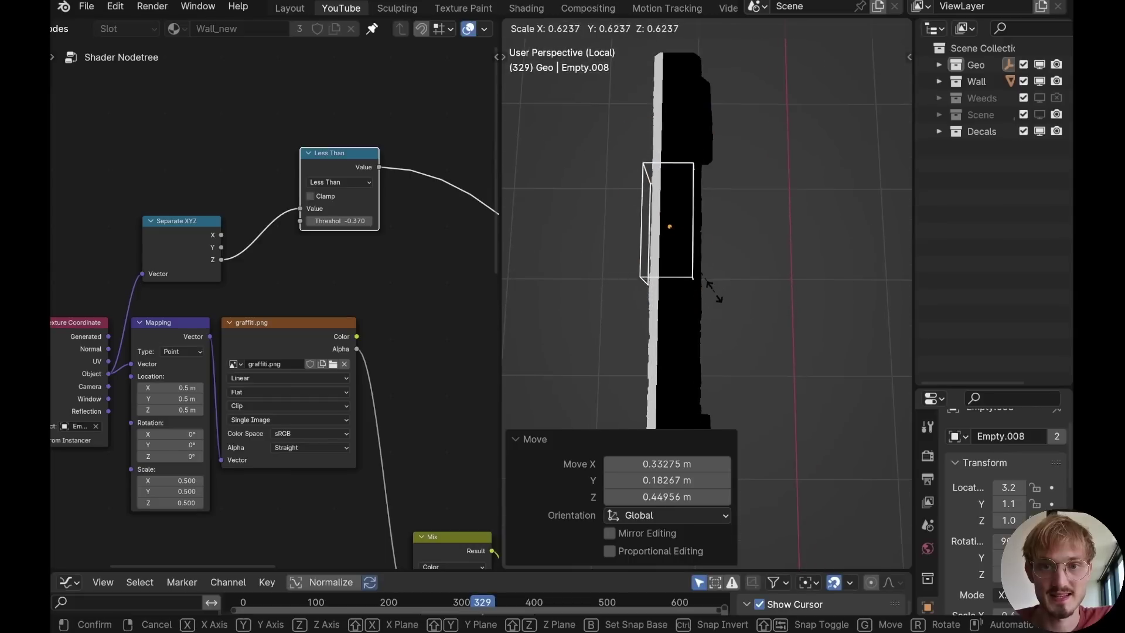
left_click(712, 287)
key("g")
left_click(714, 299)
middle_click_drag(693, 258, 734, 234, "shift")
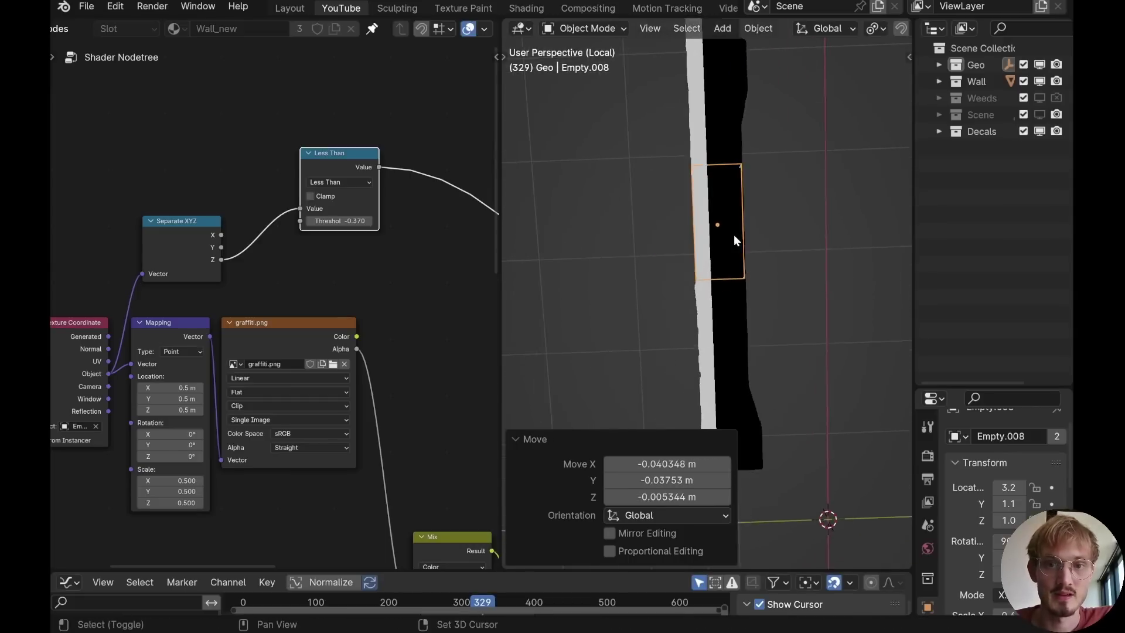
Step: Set the Less Than threshold to 1 and duplicate the node below with its Z connection kept, previewing the copy
left_click(359, 222)
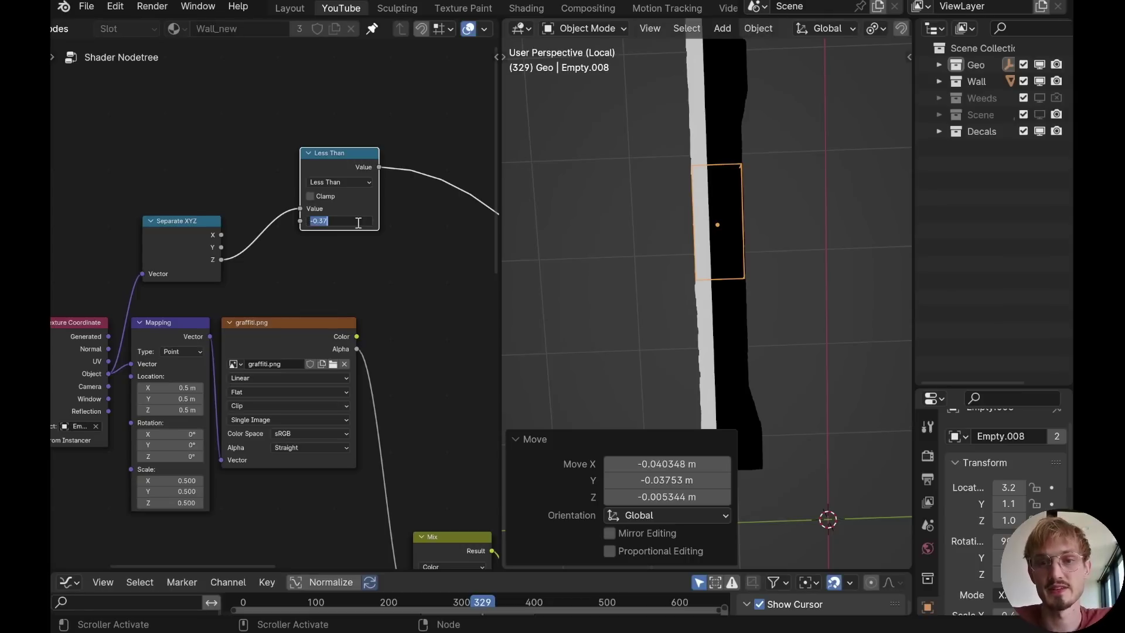
type("1")
key("Return")
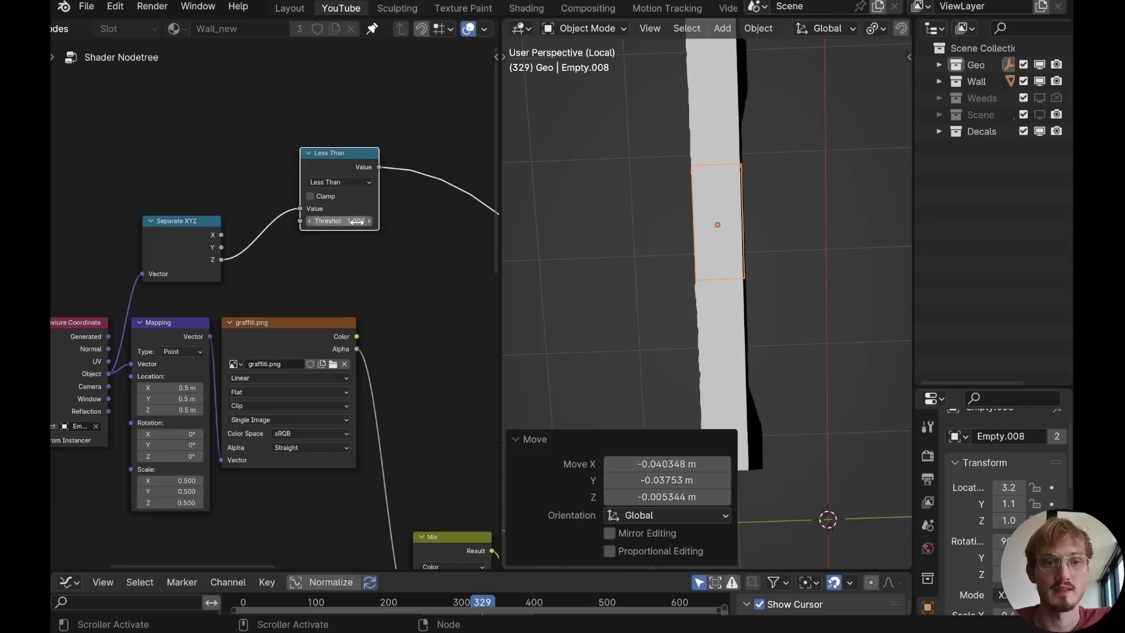
left_click_drag(343, 169, 333, 116)
key("ctrl+shift+d")
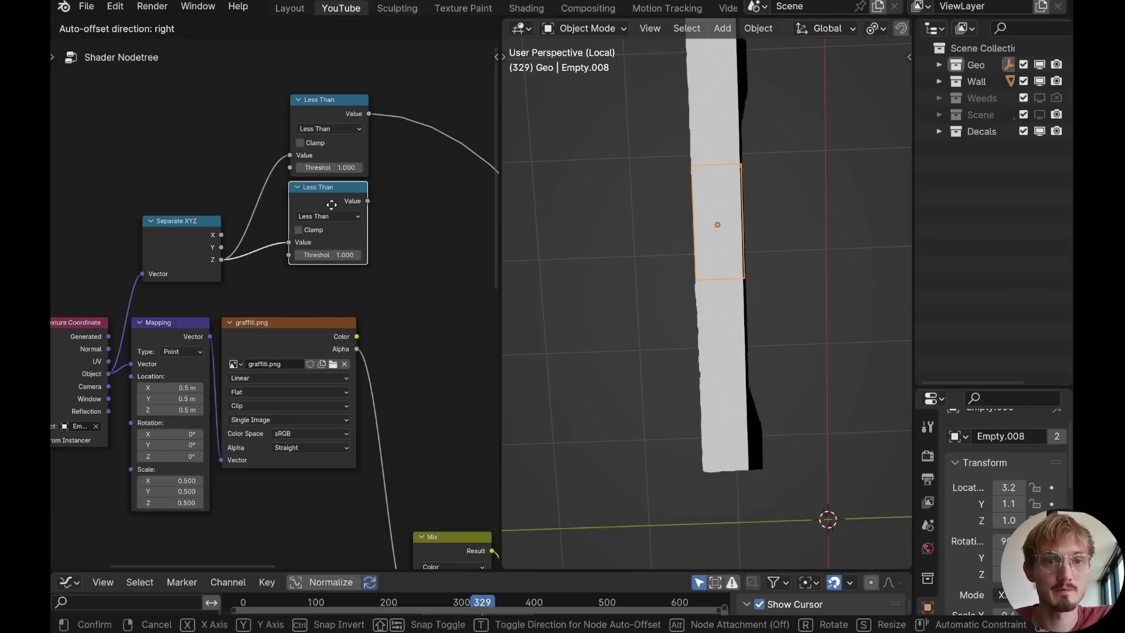
left_click(332, 205)
left_click(329, 202, "ctrl+shift")
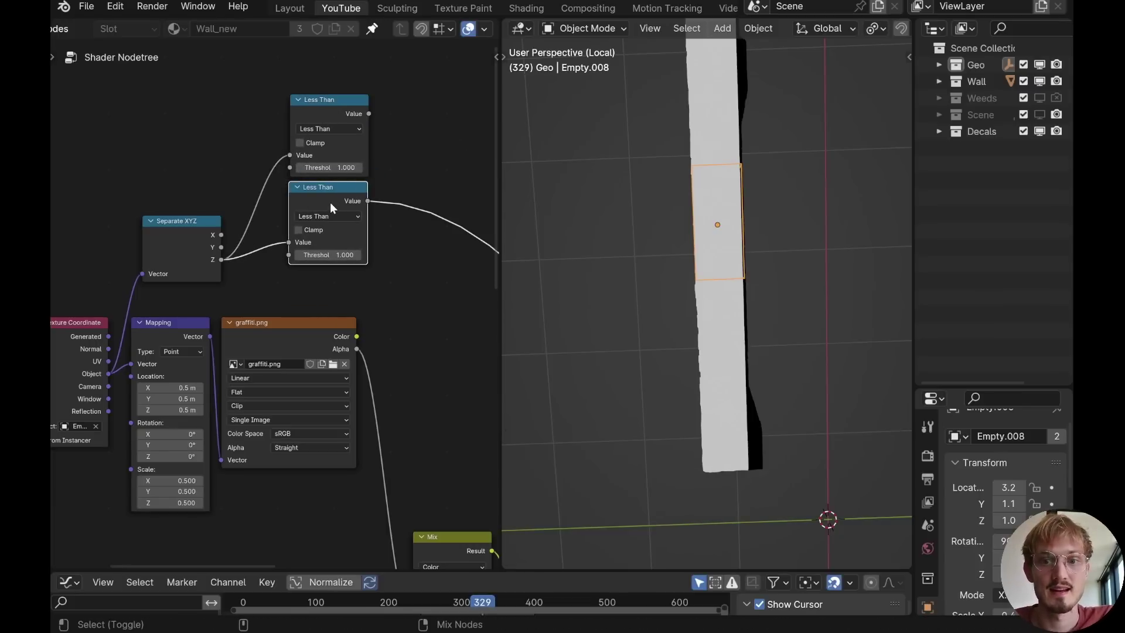
Step: Change the duplicated comparison node to Greater Than with a threshold of -1
left_click_drag(328, 255, 296, 255)
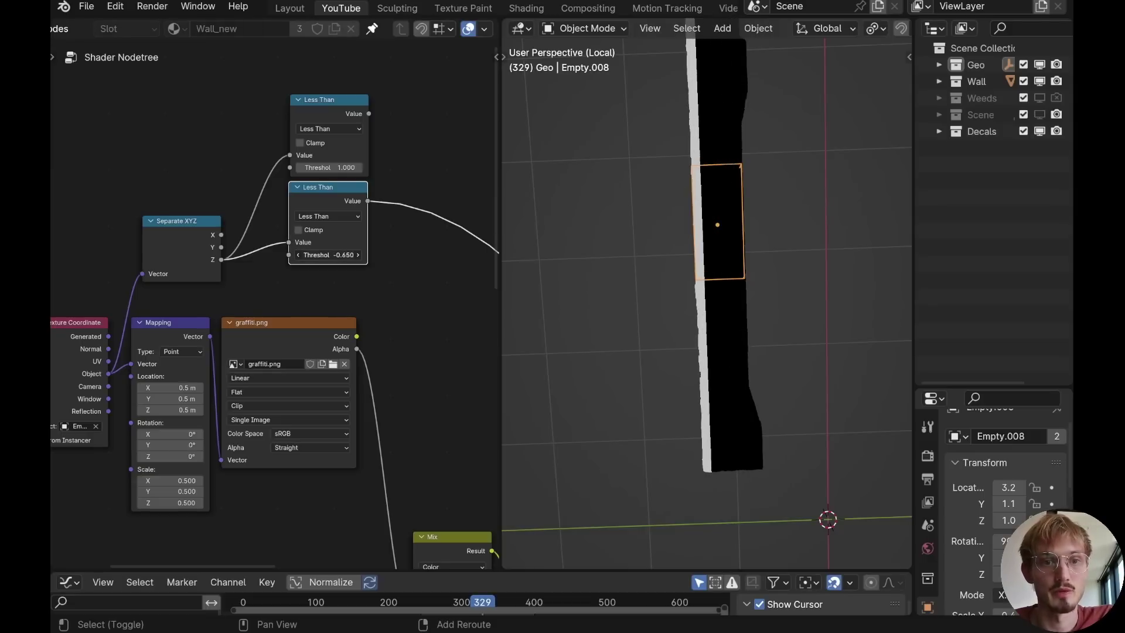
left_click(353, 217)
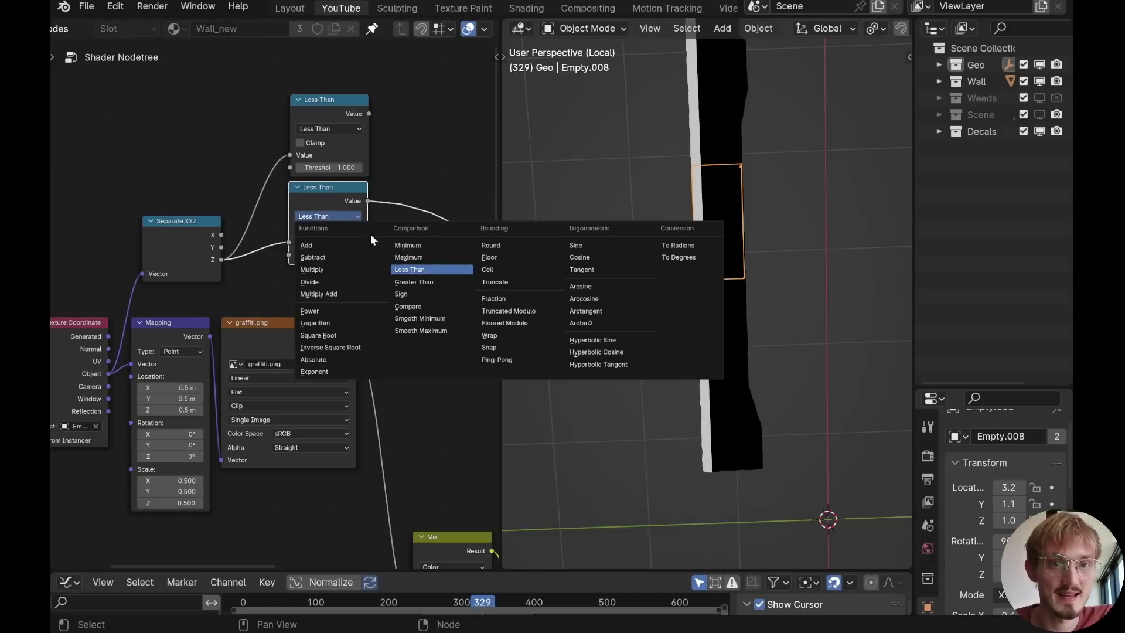
left_click(430, 281)
left_click(340, 256)
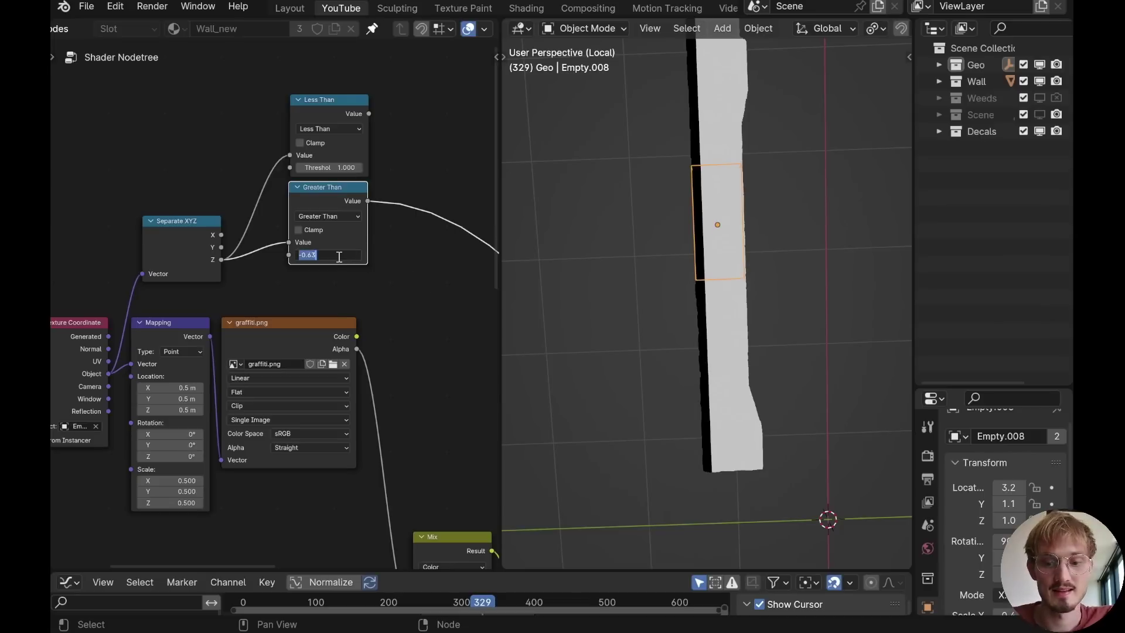
type("-1")
key("Return")
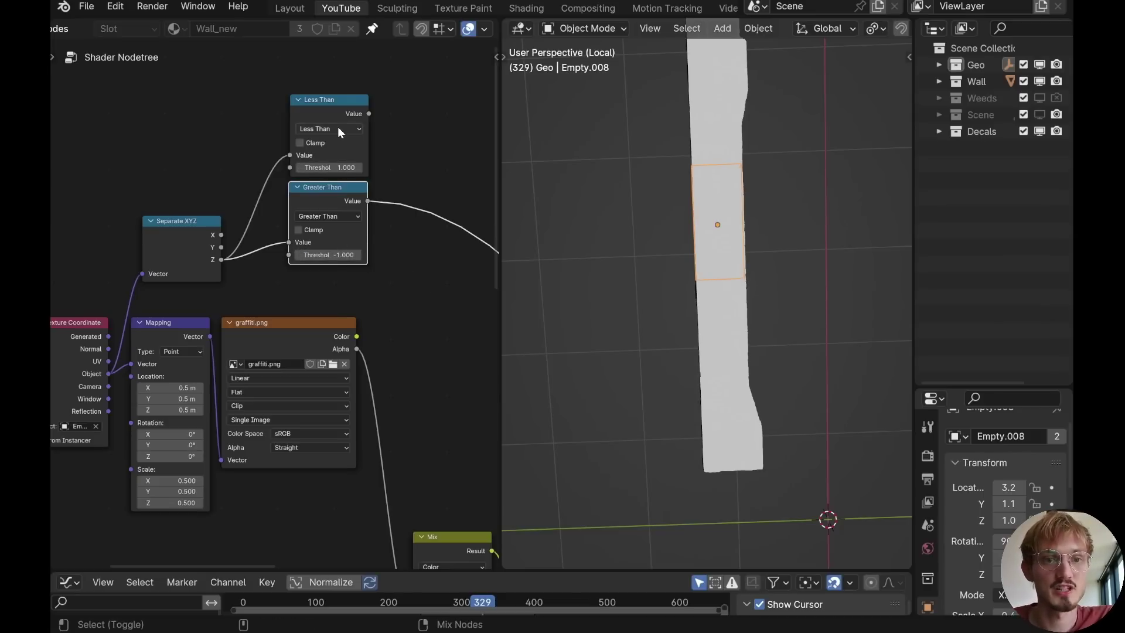
Step: Combine the Less Than and Greater Than outputs with a color Mix node set to Multiply
right_click_drag(340, 130, 335, 212, "ctrl+shift")
middle_click_drag(386, 191, 378, 192)
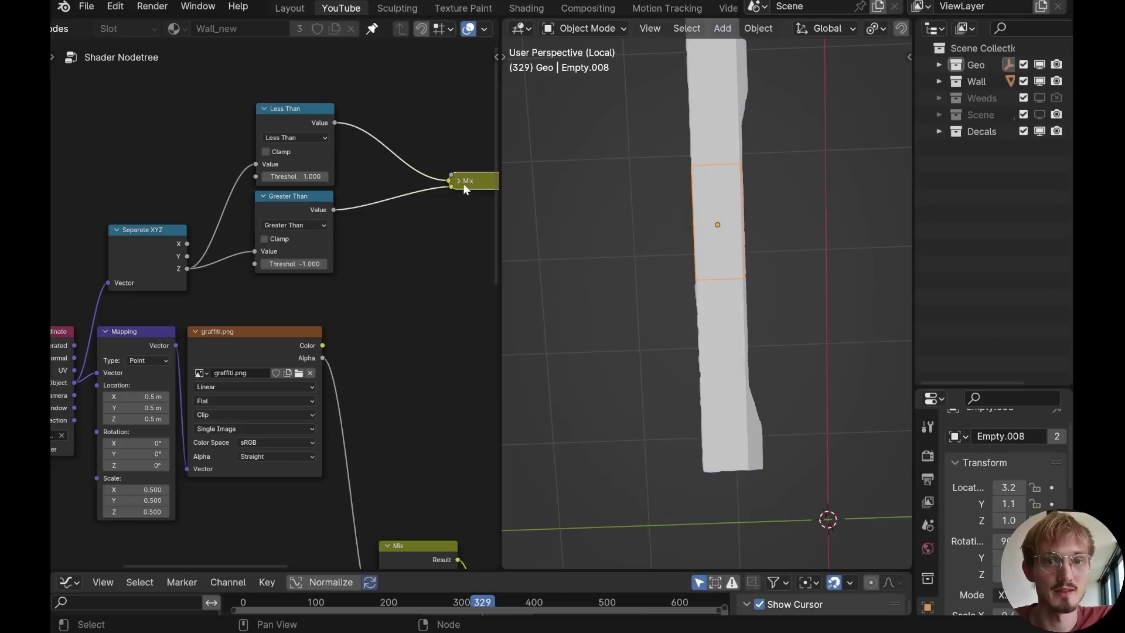
left_click(462, 181)
left_click(474, 221)
left_click(481, 276)
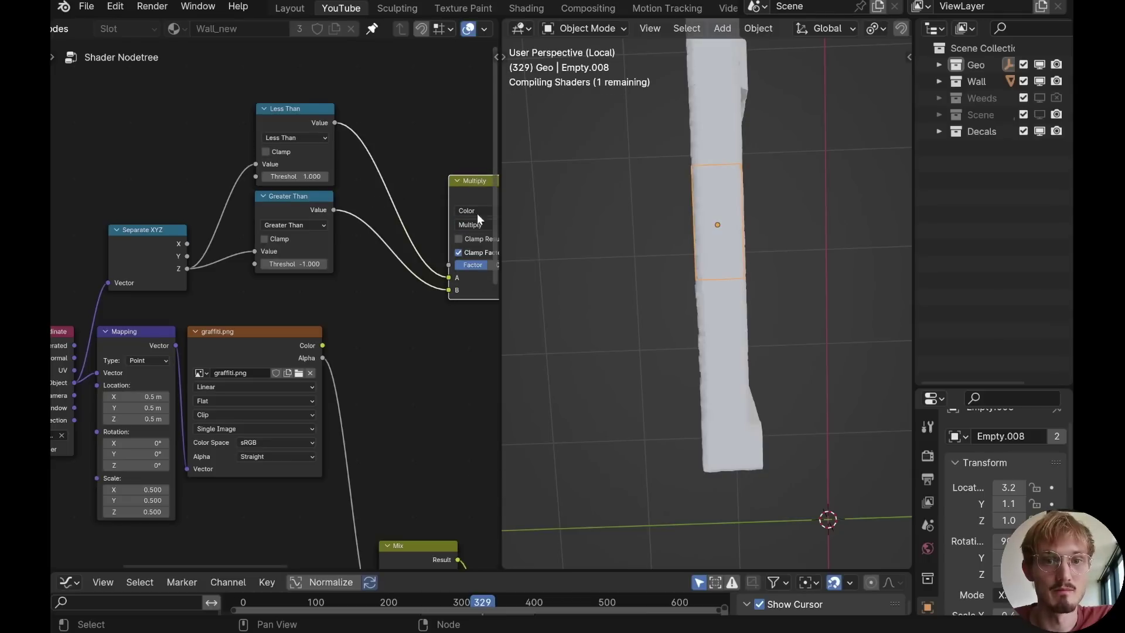
Step: Place the Multiply node beside the two comparison nodes, set its factor to 1, and check the depth mask around the wall
left_click_drag(493, 251, 439, 209)
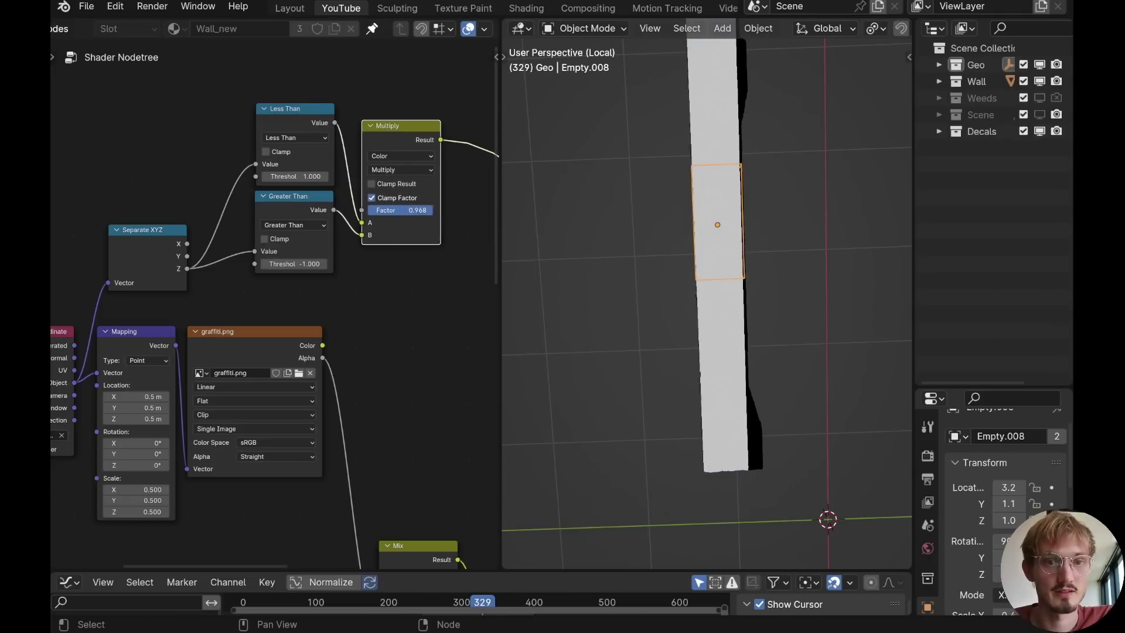
left_click_drag(400, 142, 394, 111)
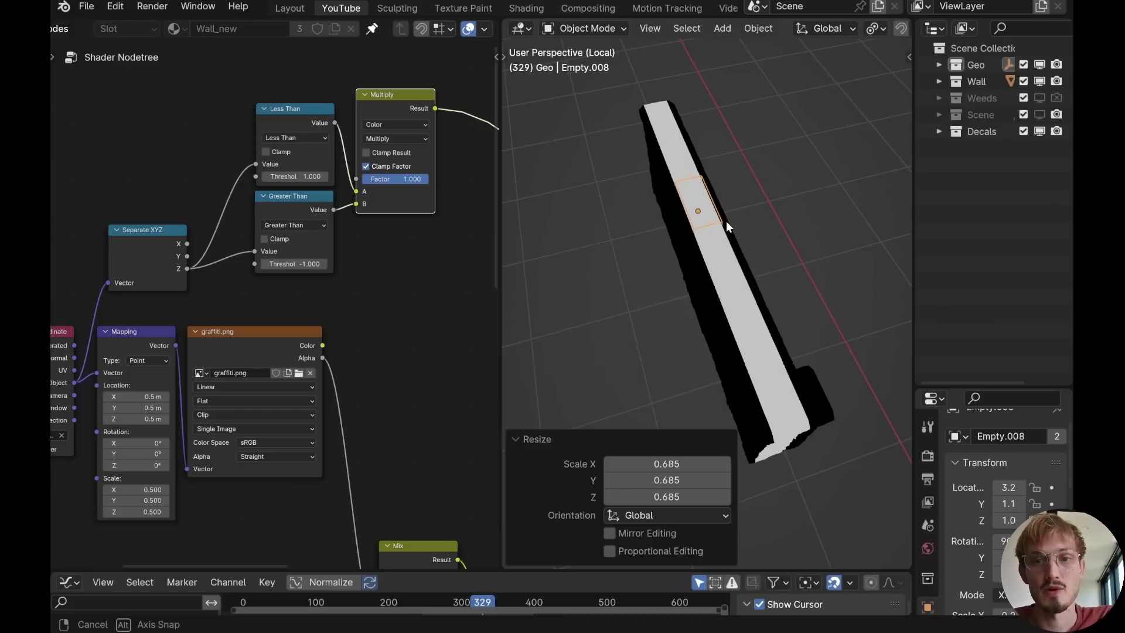
middle_click_drag(746, 258, 714, 205)
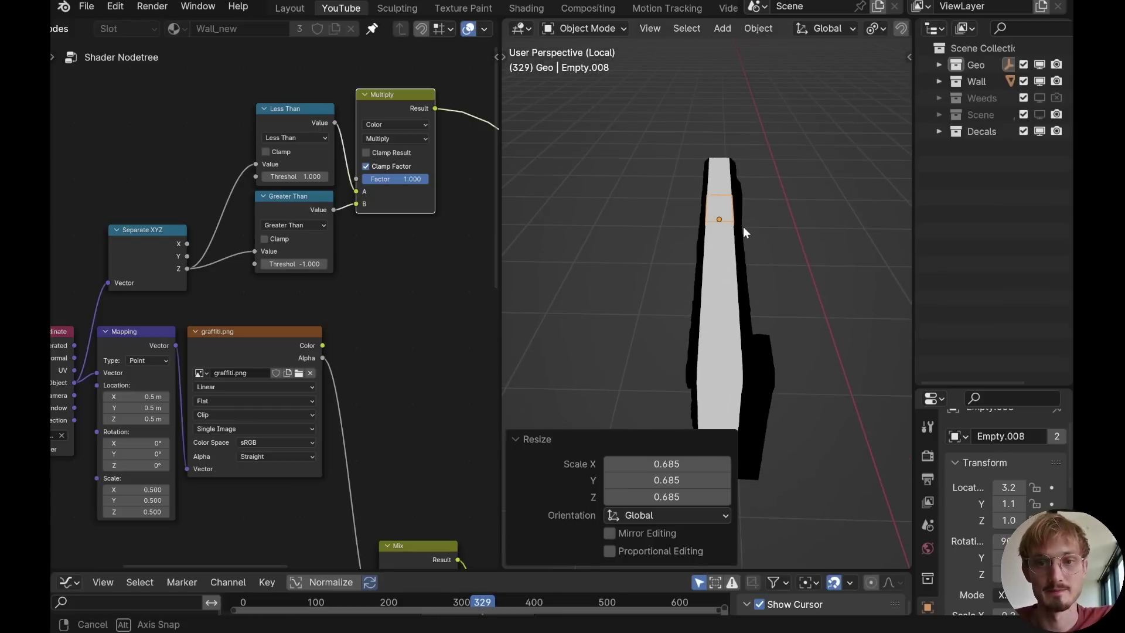
key("ctrl+z")
key("ctrl+z")
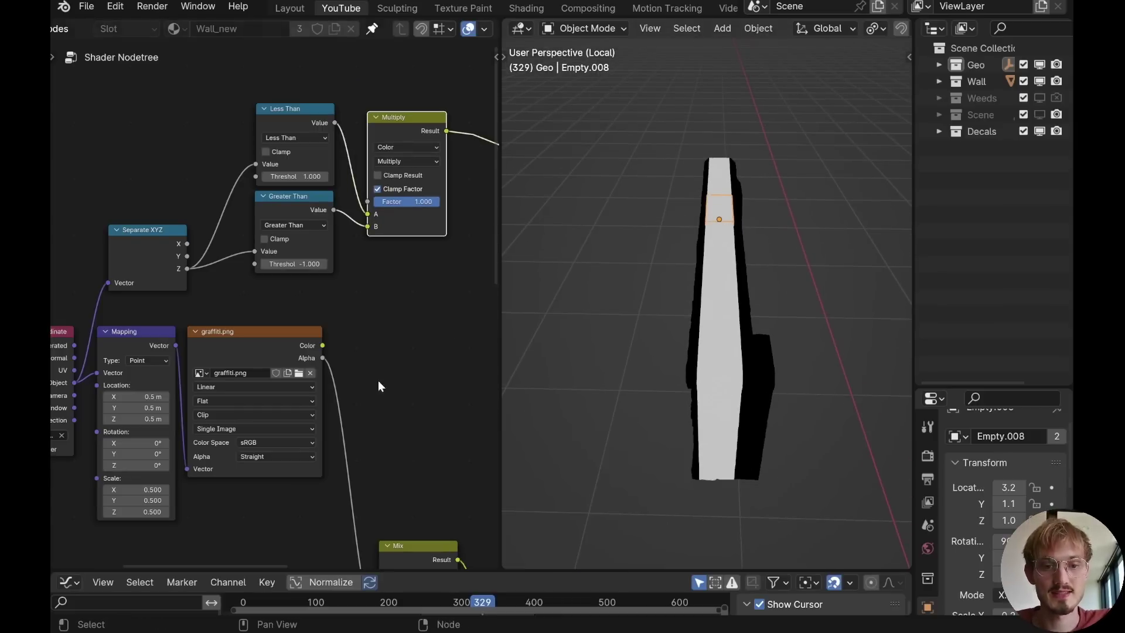
Step: Add a second color Mix node set to Multiply and insert it into the link from the graffiti alpha to the Mix factor
scroll(382, 384, "down", 1)
middle_click_drag(382, 384, 300, 220)
middle_click_drag(245, 158, 304, 239)
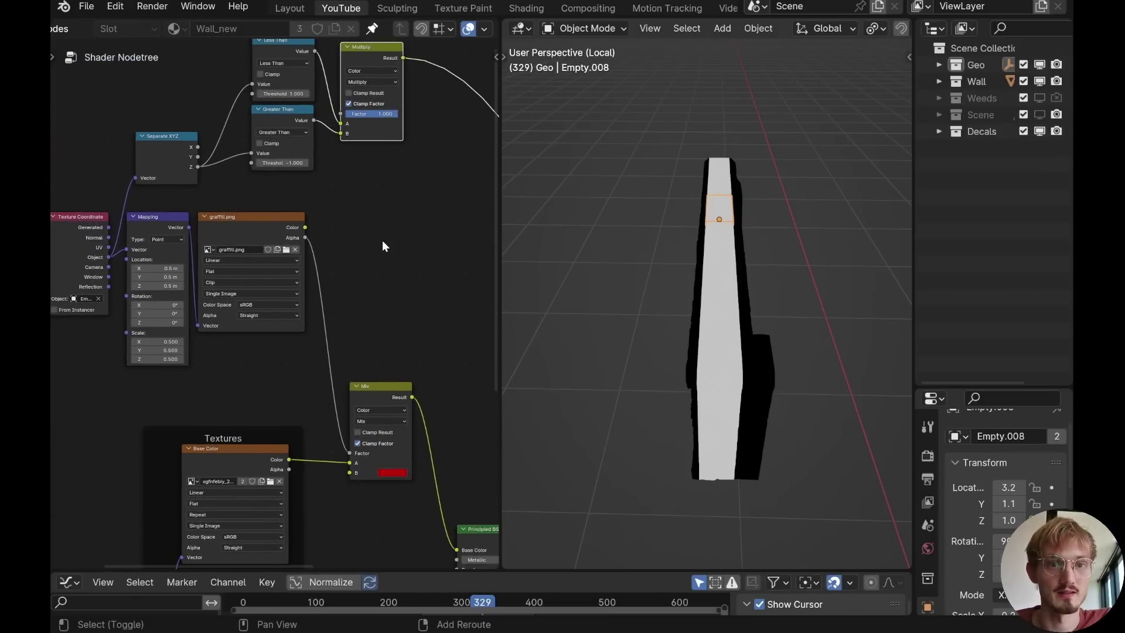
key("shift+a")
type("mix")
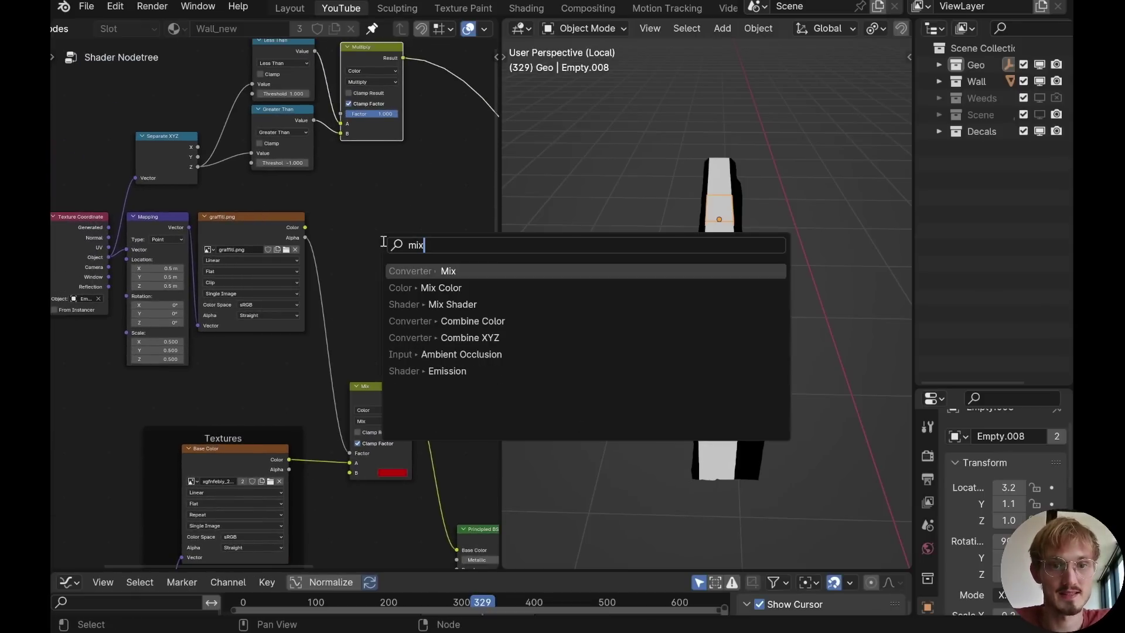
key("Return")
left_click(406, 276)
left_click(405, 278)
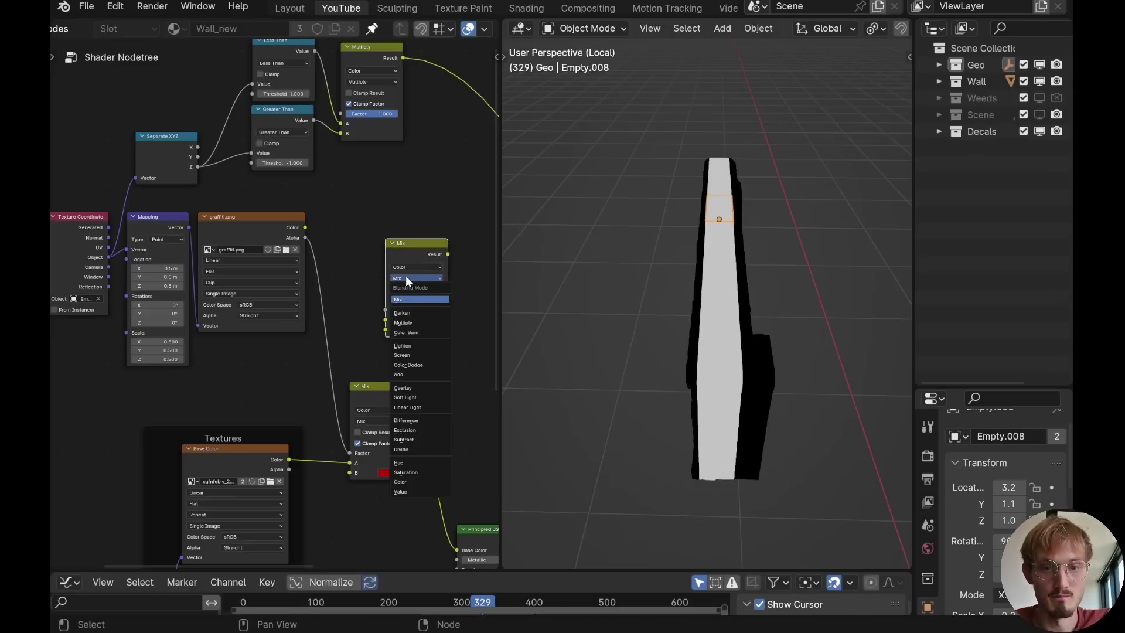
left_click(406, 278)
left_click(403, 323)
left_click_drag(386, 249, 371, 193)
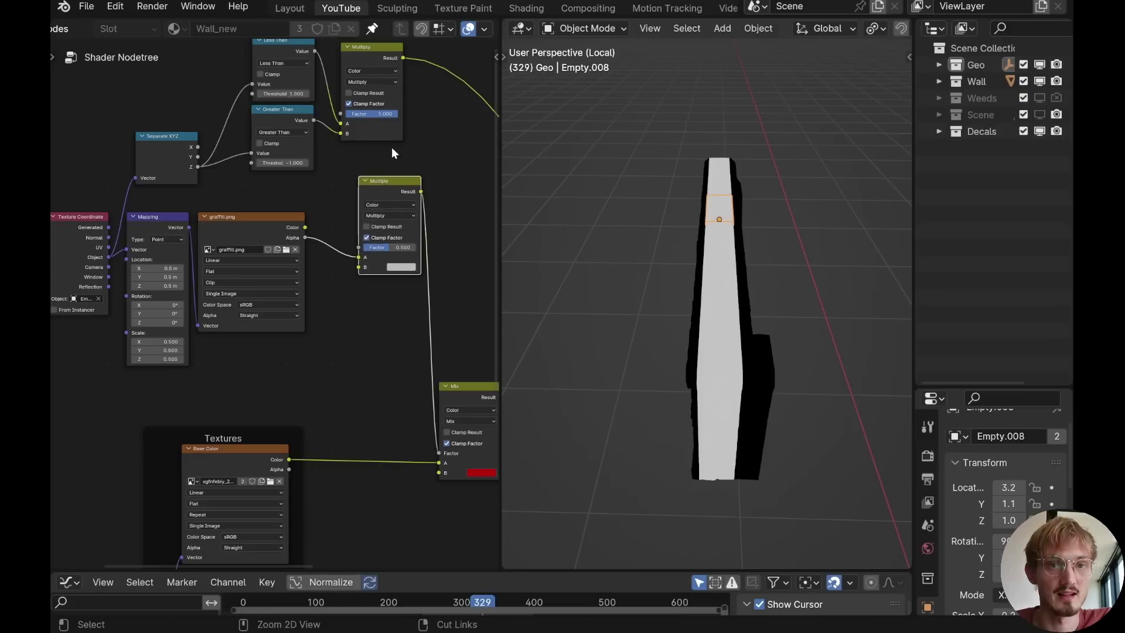
Step: Feed the depth mask into input B of the new Multiply node at factor 1 and space out the connected nodes
left_click_drag(403, 58, 358, 267)
middle_click_drag(377, 187, 434, 251)
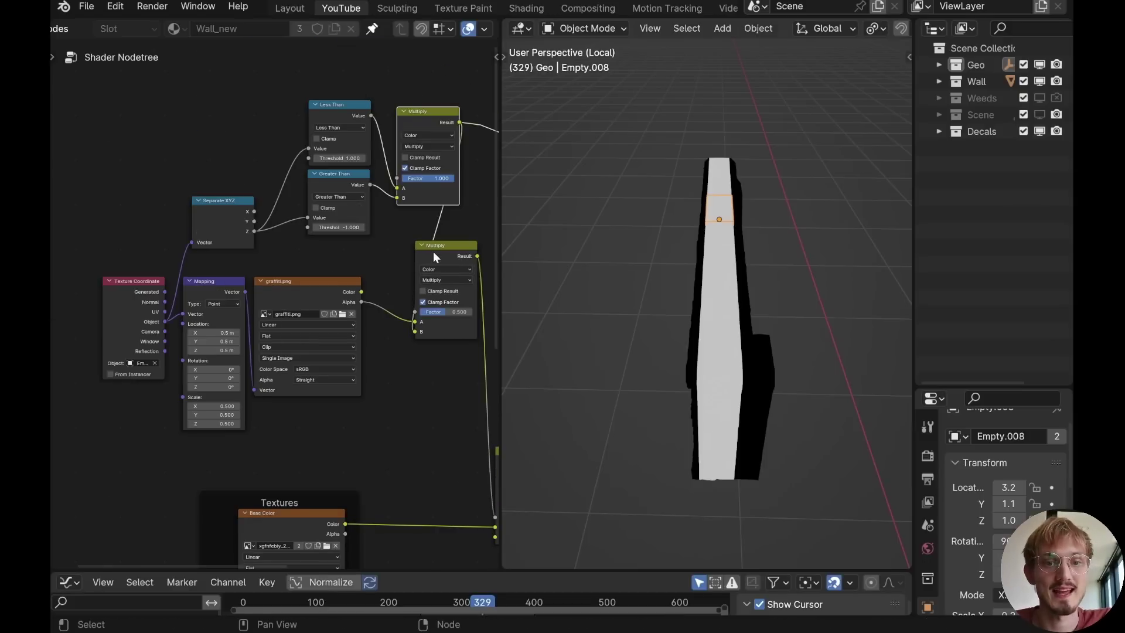
left_click_drag(434, 251, 367, 228)
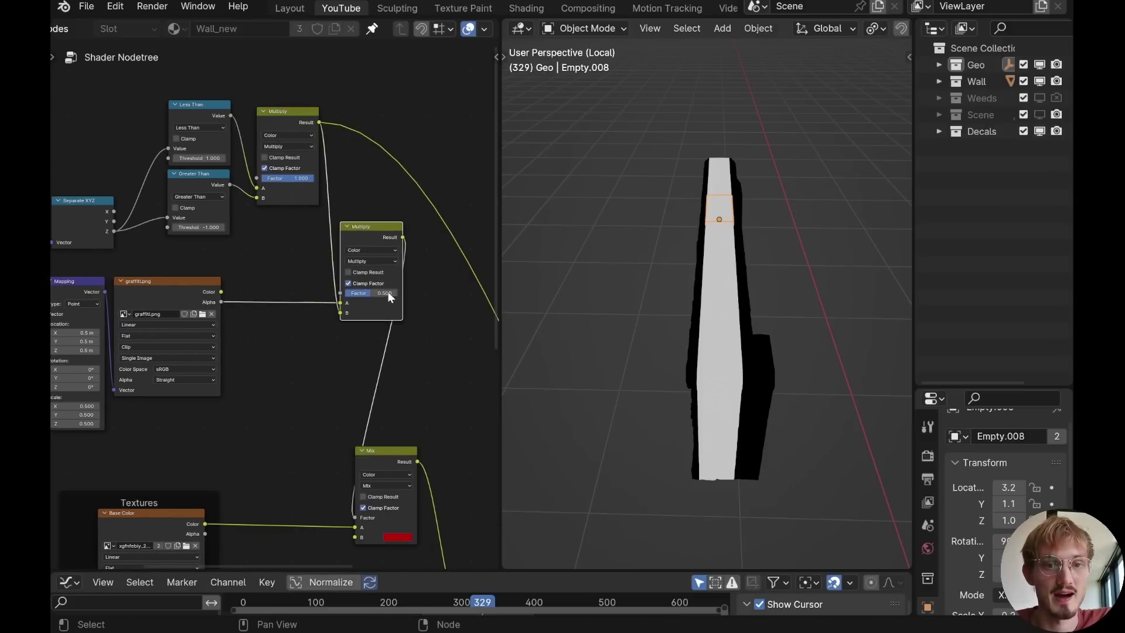
scroll(375, 451, "down", 5)
middle_click_drag(350, 420, 347, 337)
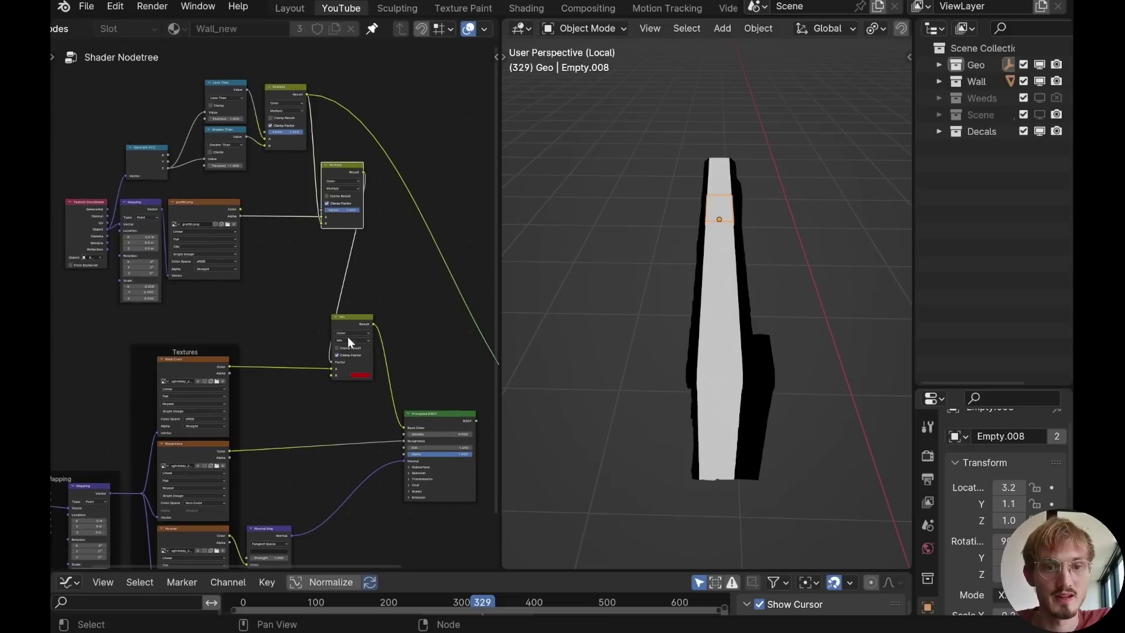
left_click_drag(346, 325, 380, 325)
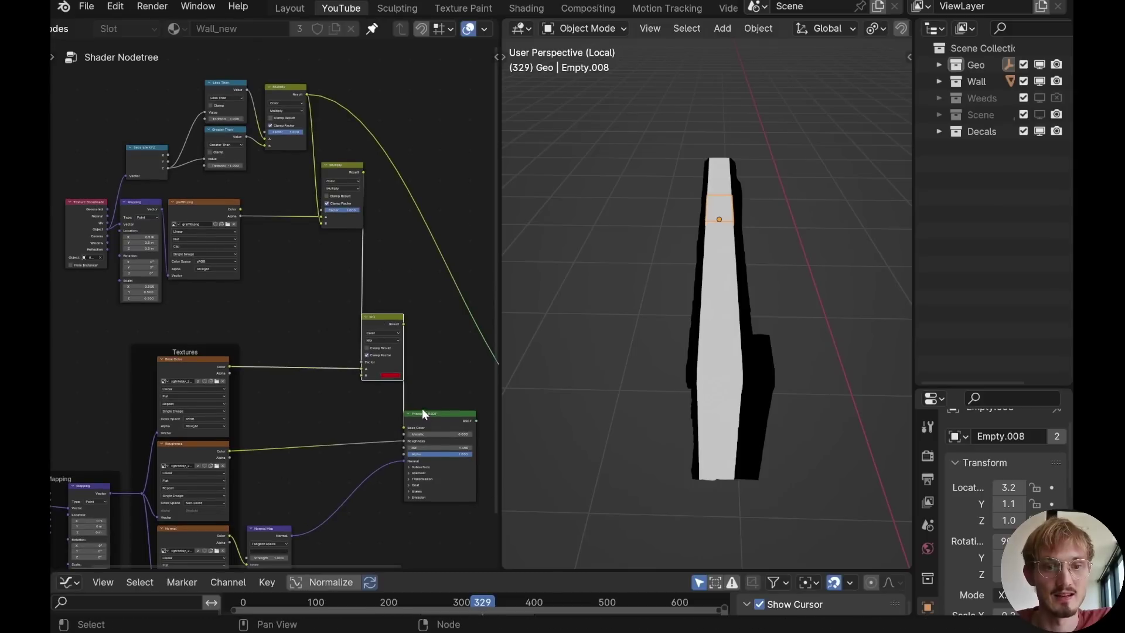
Step: Preview the combined graffiti mask and move the empty about -0.30 m in X, -0.16 m in Y and -0.17 m in Z
left_click(334, 171, "ctrl+shift")
middle_click_drag(772, 227, 616, 254)
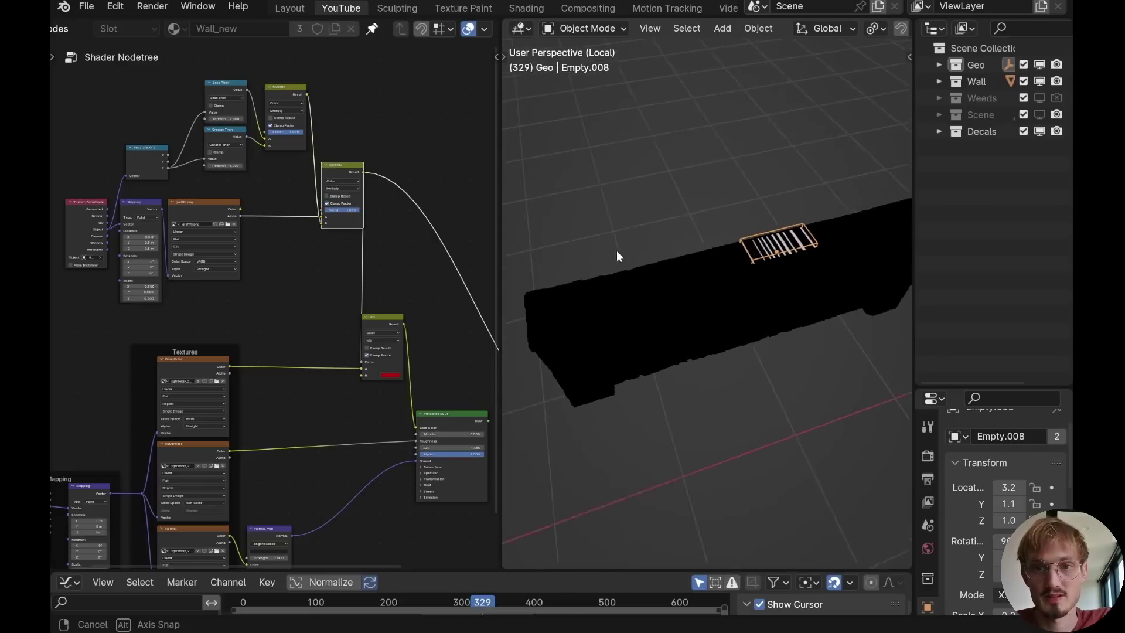
key("g")
left_click(769, 258)
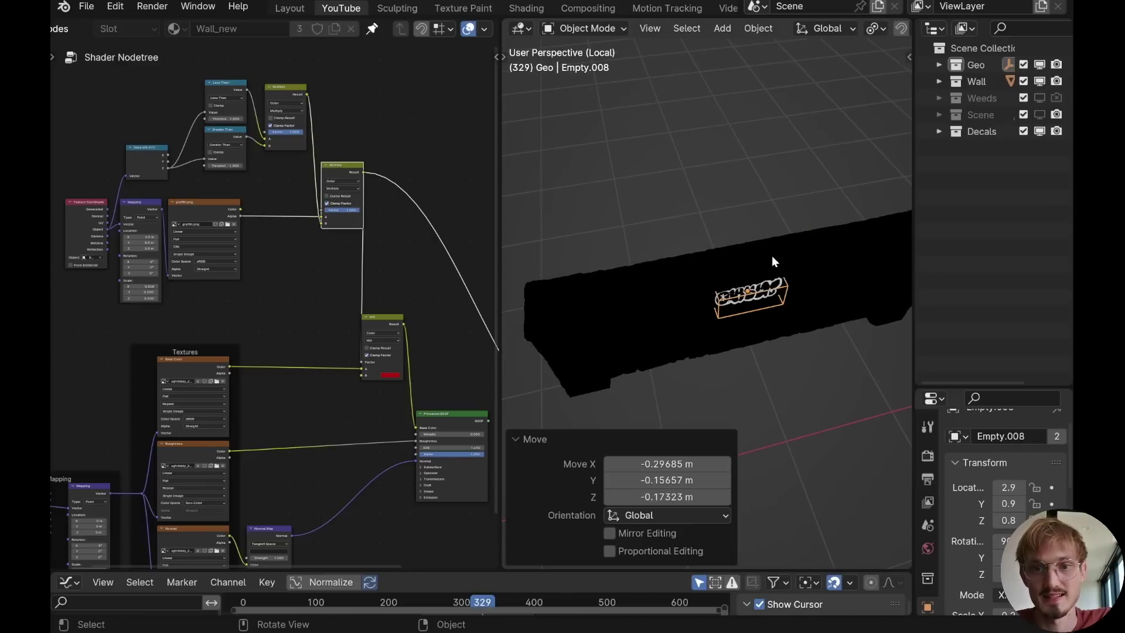
Step: Scale the empty by about 3.78 and move it so the graffiti covers the wall's front face
middle_click_drag(772, 255, 824, 231)
key("s")
left_click(718, 229)
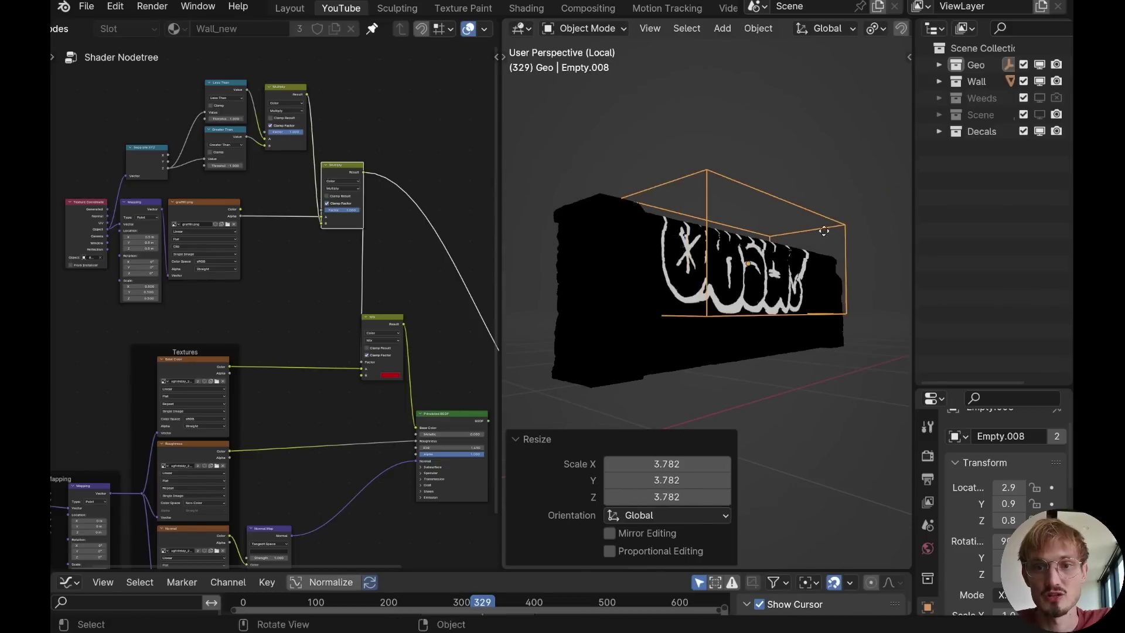
key("g")
left_click(842, 264)
middle_click_drag(736, 304, 781, 312)
key("g")
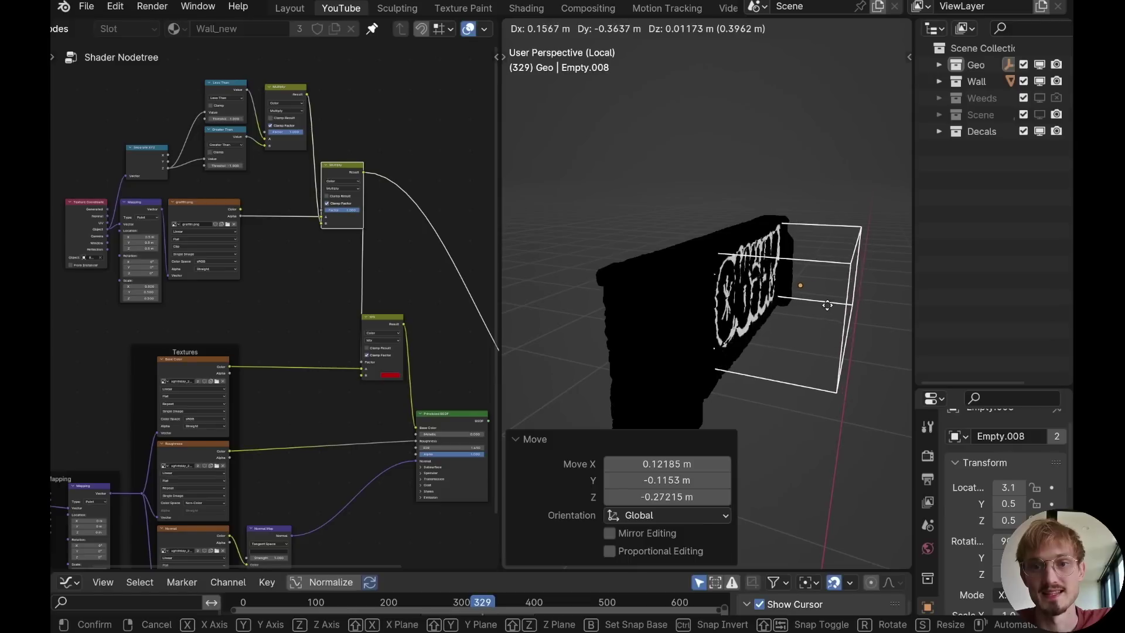
left_click(822, 305)
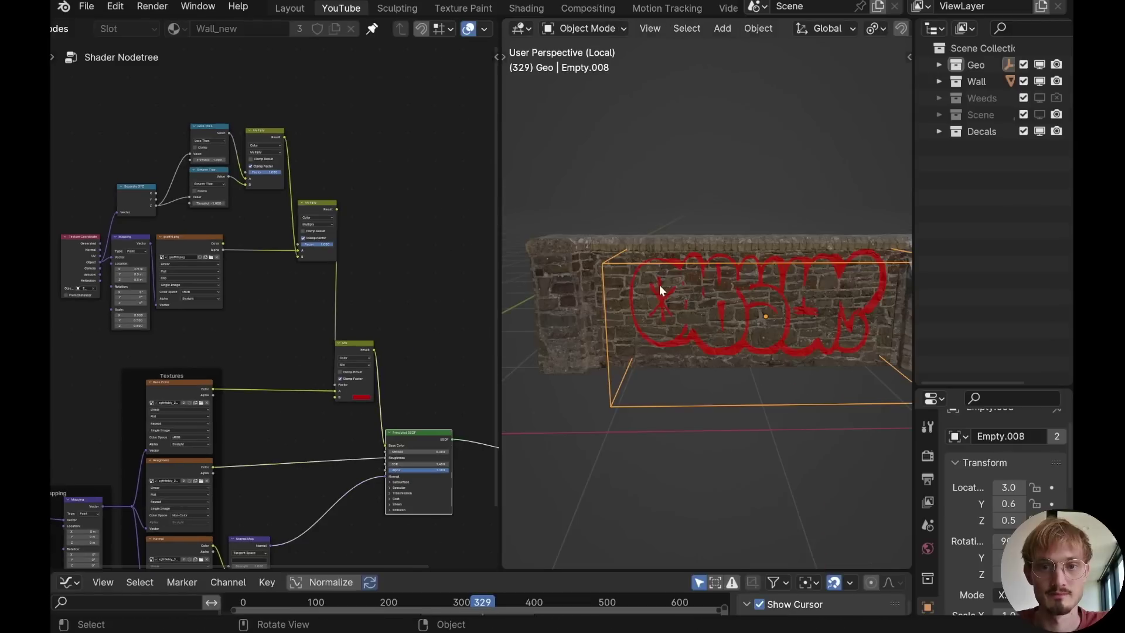
Step: Scale the empty to about 0.297 along its local Z axis to make the projection box shallower
middle_click_drag(768, 342, 821, 435)
key("s")
key("z")
key("z")
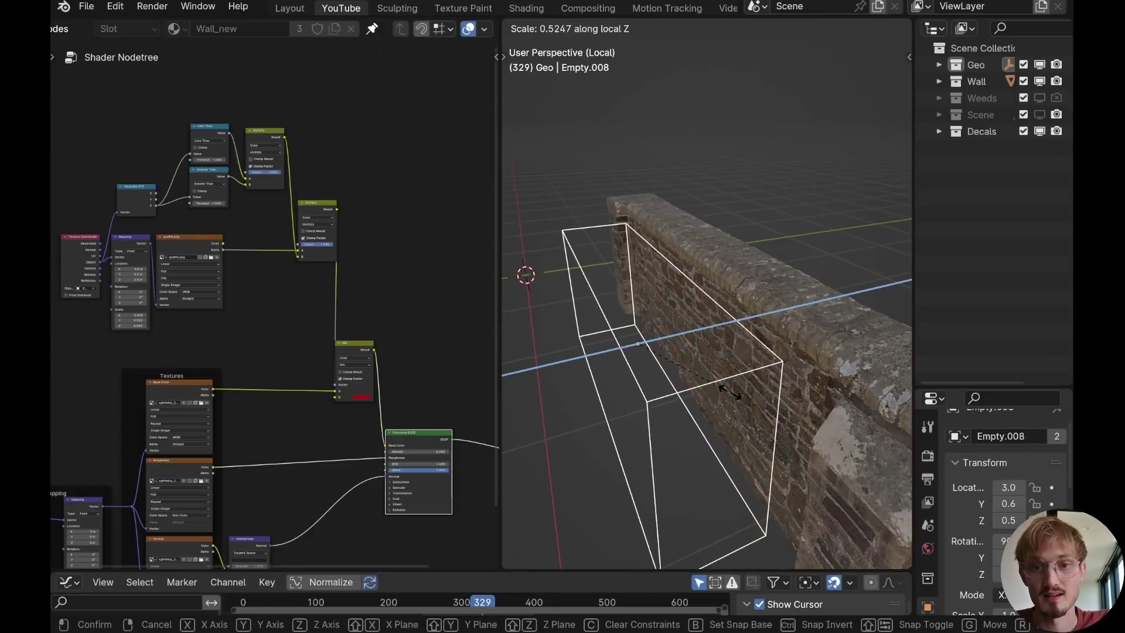
left_click(687, 380)
Step: Move the flattened empty along its local Z axis relative to the wall face
key("g")
key("x")
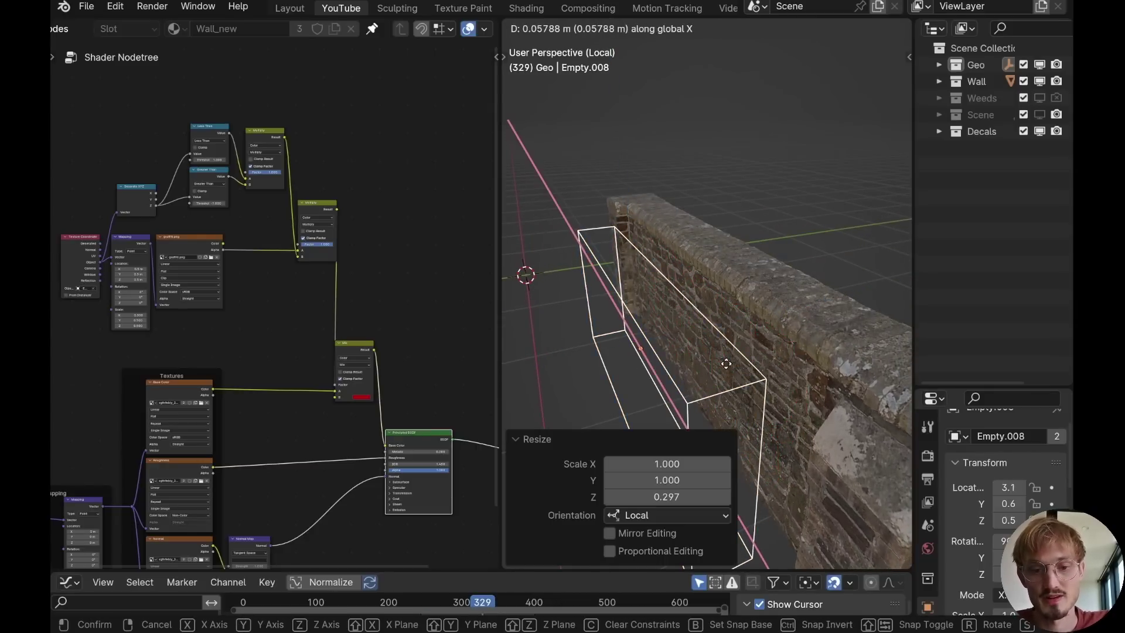
key("z")
key("z")
left_click(738, 362)
middle_click_drag(737, 362, 777, 356)
Step: Leave the wall's local view and move and rotate the manhole decal's empty on the sidewalk
key("KP_Divide")
middle_click_drag(733, 444, 772, 283)
key("g")
left_click(768, 243)
key("r")
left_click(856, 229)
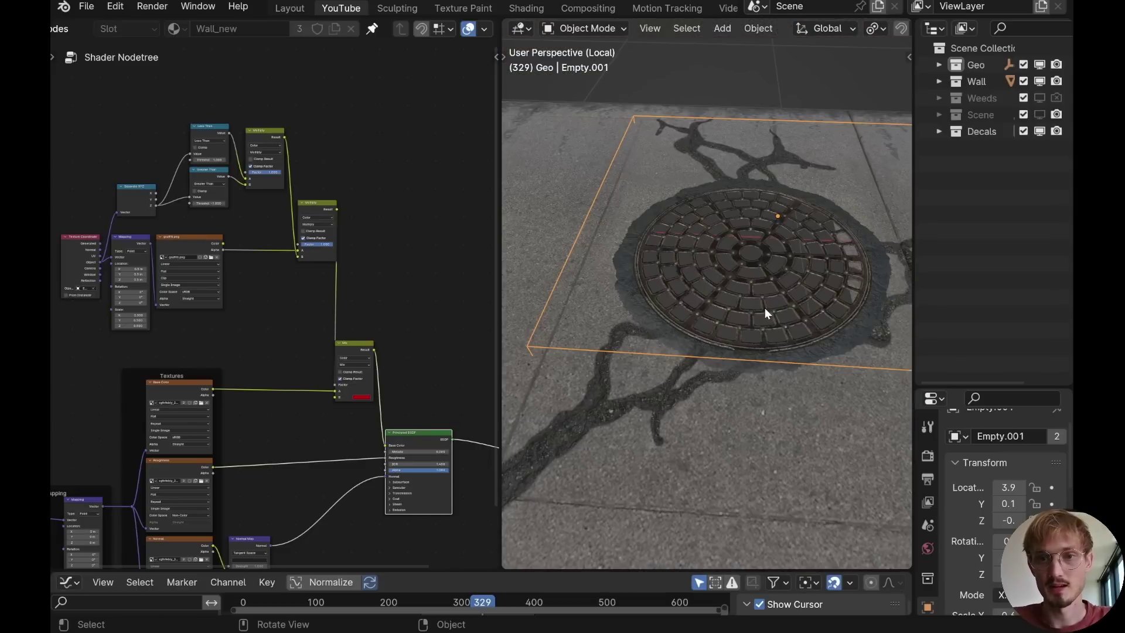
scroll(765, 307, "down", 2)
middle_click_drag(765, 307, 769, 258)
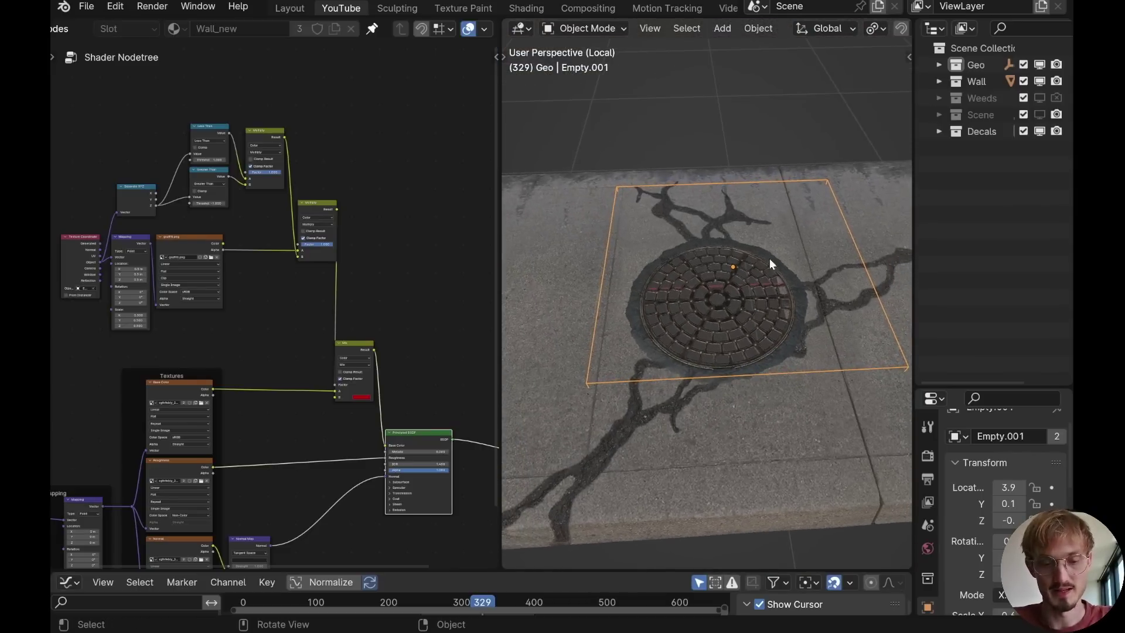
key("r")
key("z")
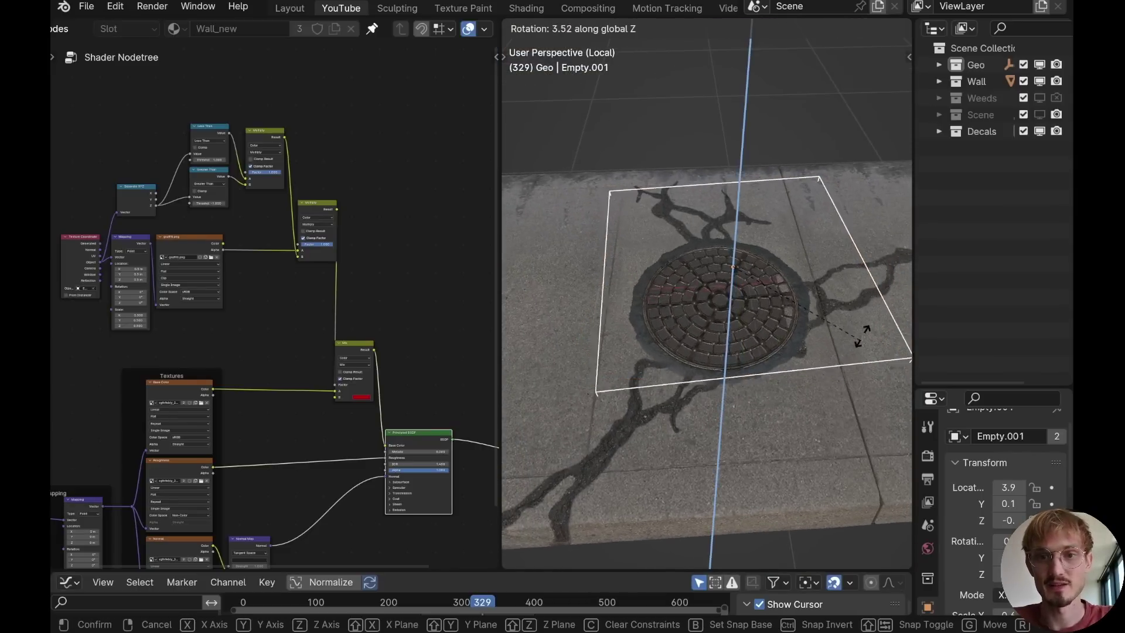
right_click(864, 314)
Step: Select the sidewalk and widen the node editor to show its full material node tree
middle_click_drag(654, 287, 565, 218, "shift")
scroll(690, 339, "up", 3)
scroll(722, 448, "down", 2)
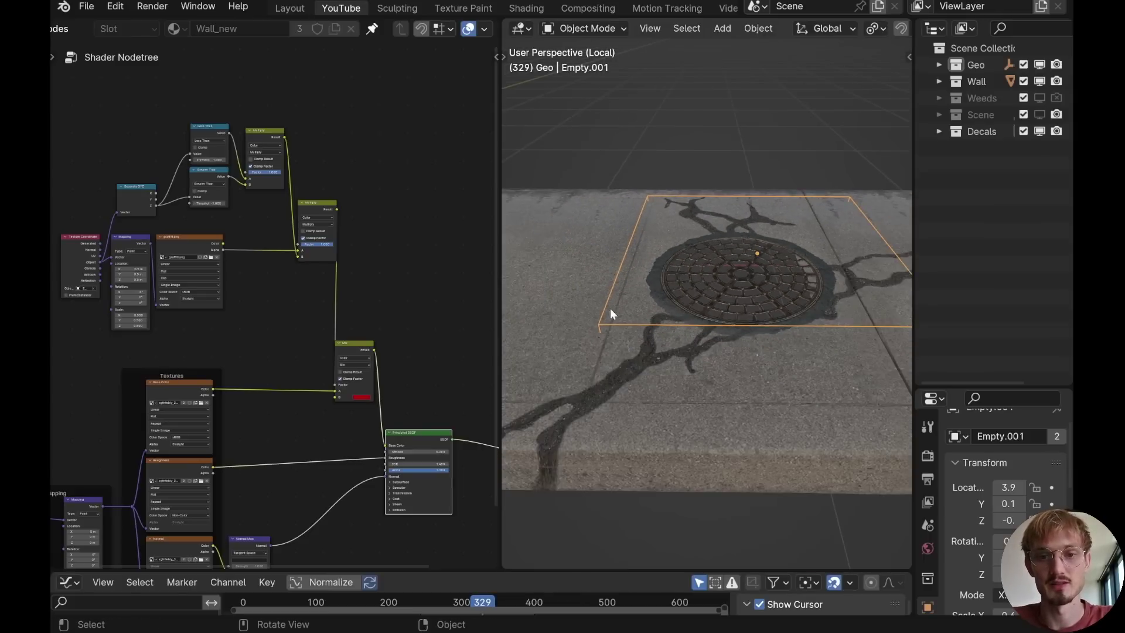
left_click_drag(585, 348, 589, 399)
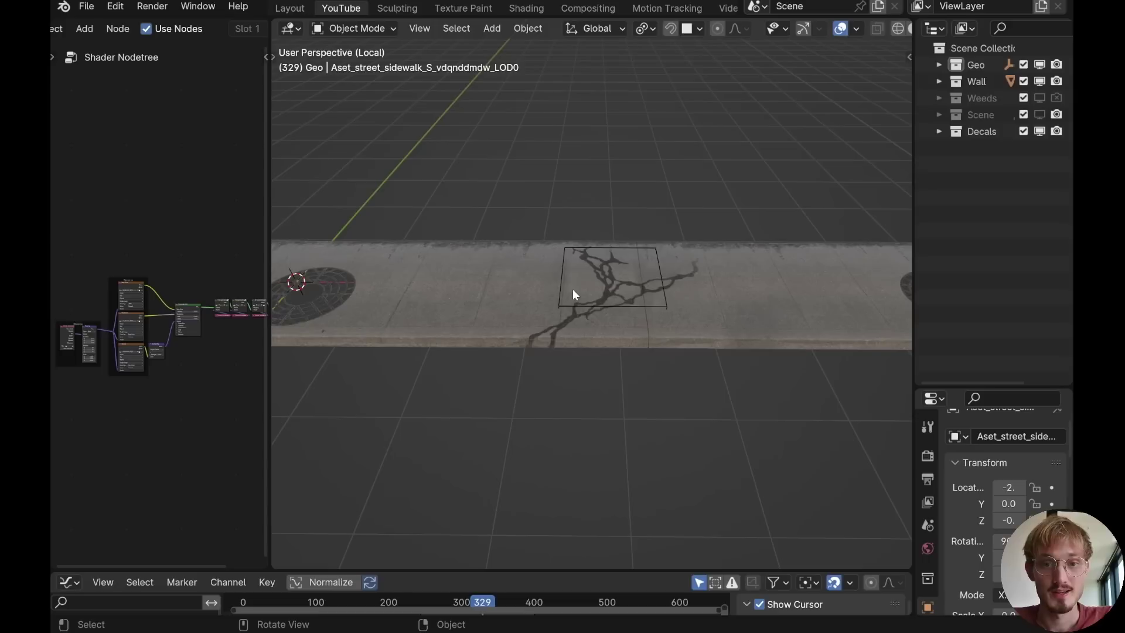
middle_click_drag(573, 307, 531, 282)
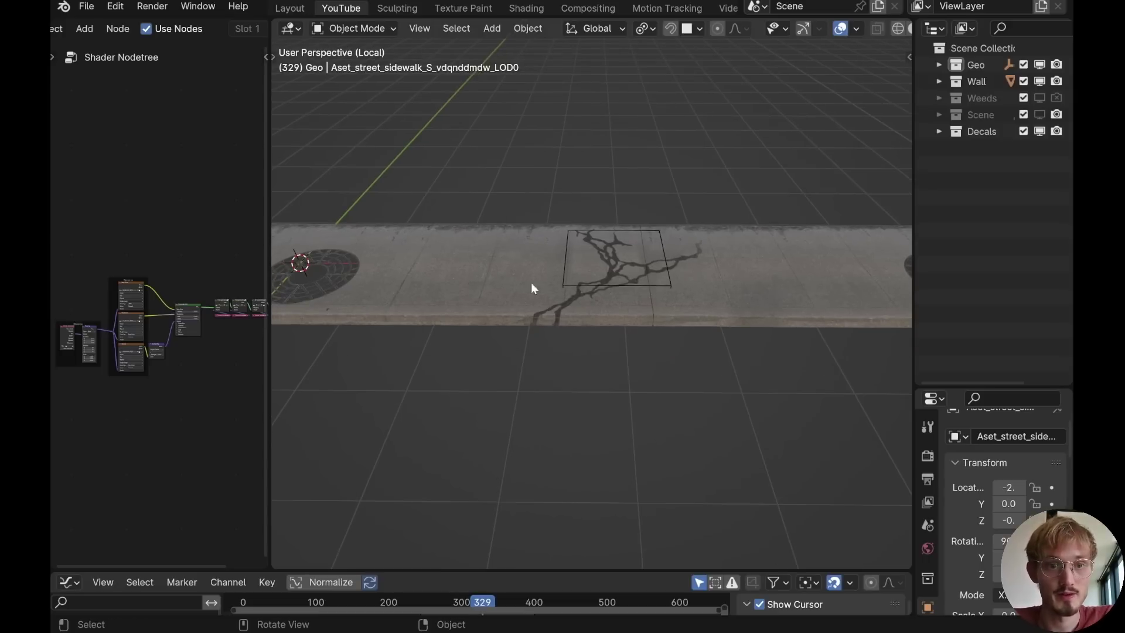
left_click_drag(265, 277, 552, 271)
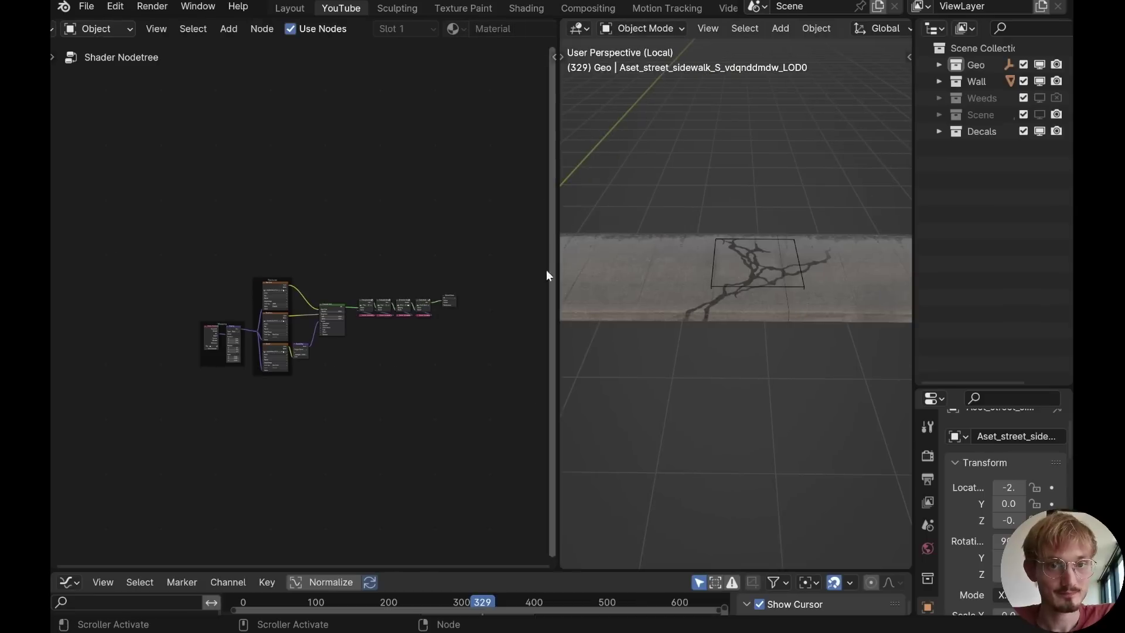
Step: Examine the sidewalk material's nodes, especially the chain of decal groups between the Principled BSDF and the Material Output
left_click_drag(146, 251, 351, 417)
key("g")
left_click(362, 297)
left_click(412, 293)
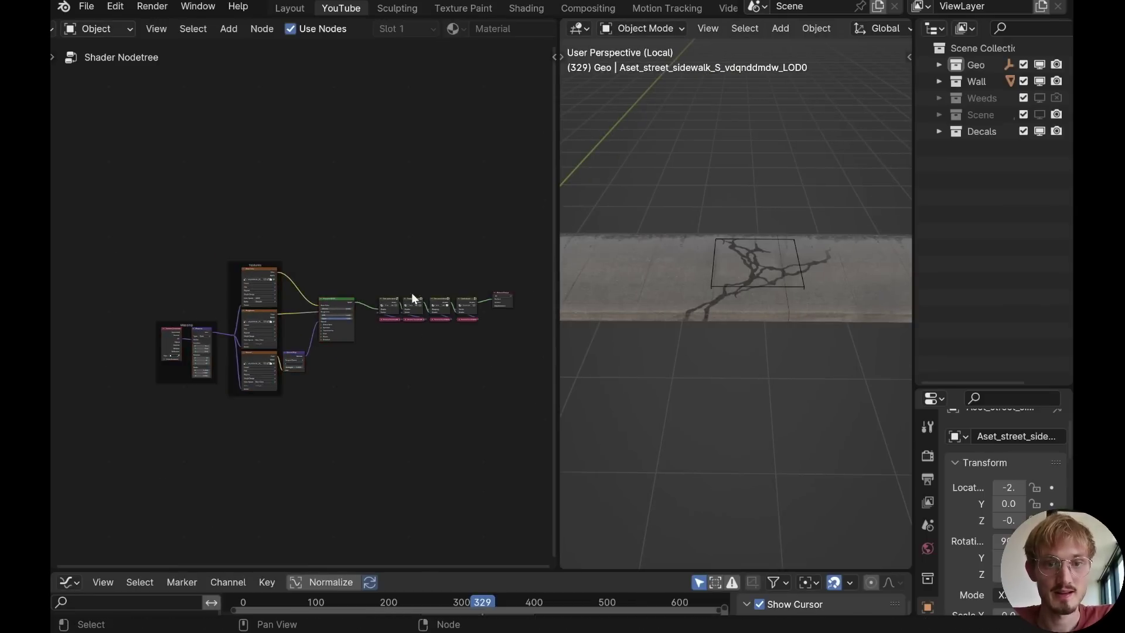
scroll(411, 293, "up", 5)
middle_click_drag(428, 300, 337, 318)
scroll(336, 318, "down", 1)
left_click_drag(317, 282, 433, 355)
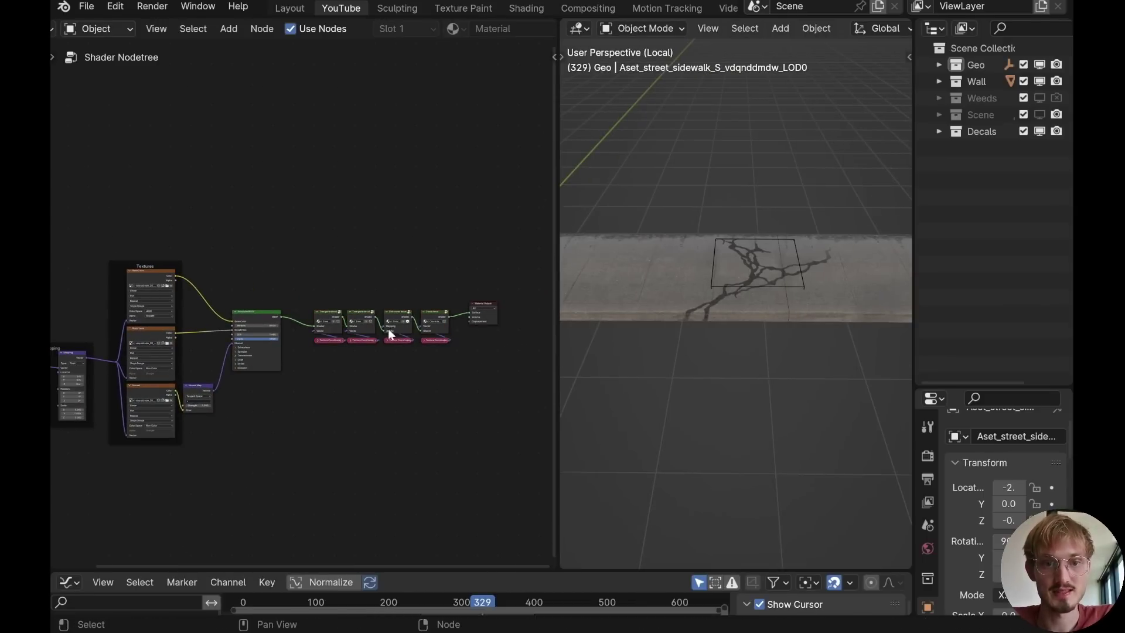
Step: Narrow the node editor again, select the crack decal's empty on the sidewalk, and inspect it alongside the decal node groups
left_click_drag(557, 309, 466, 305)
left_click(677, 285)
scroll(692, 328, "up", 6)
middle_click_drag(498, 275, 659, 299, "shift")
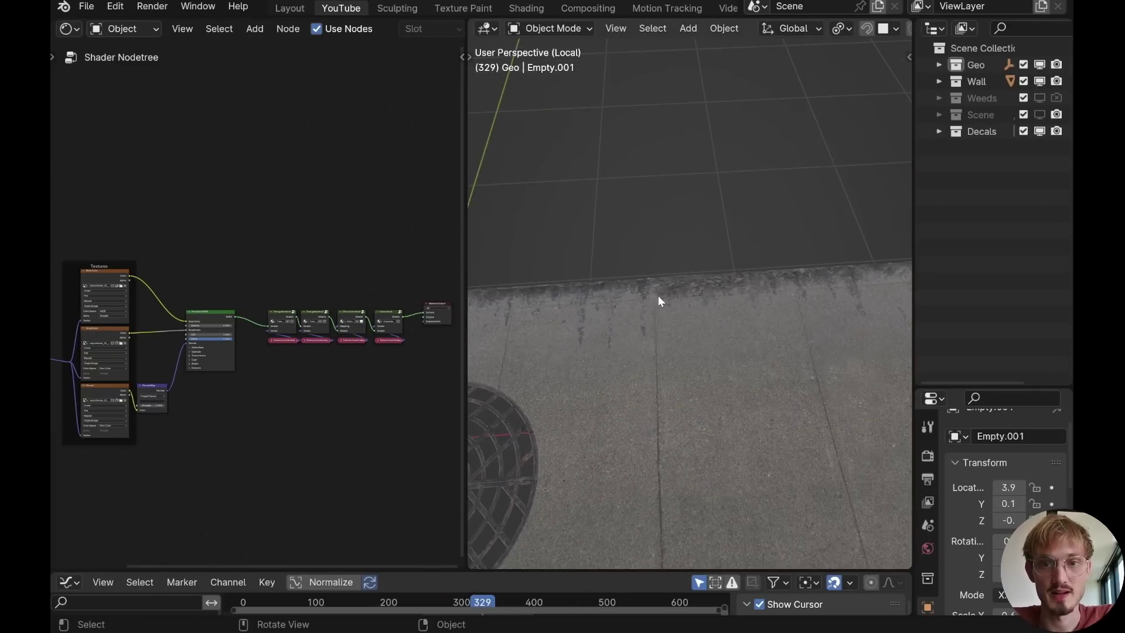
middle_click_drag(810, 339, 706, 350)
scroll(276, 343, "up", 5)
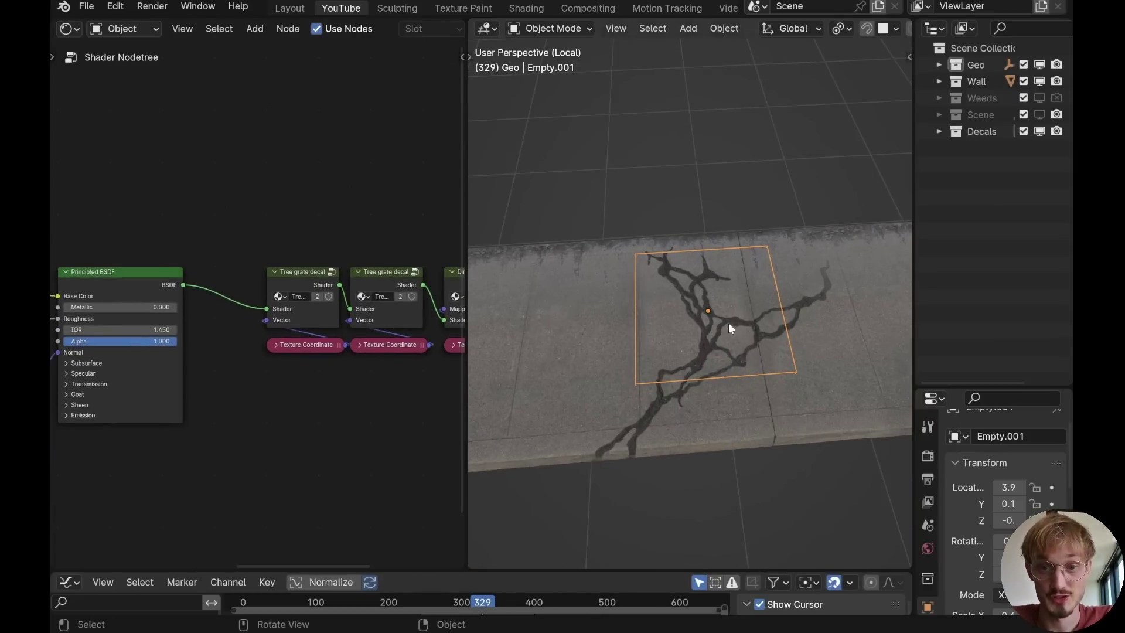
Step: Add a Principled BSDF node below the decal groups and start Node Wrangler's Principled texture setup for it
scroll(330, 355, "down", 5)
key("shift+a")
type("pr")
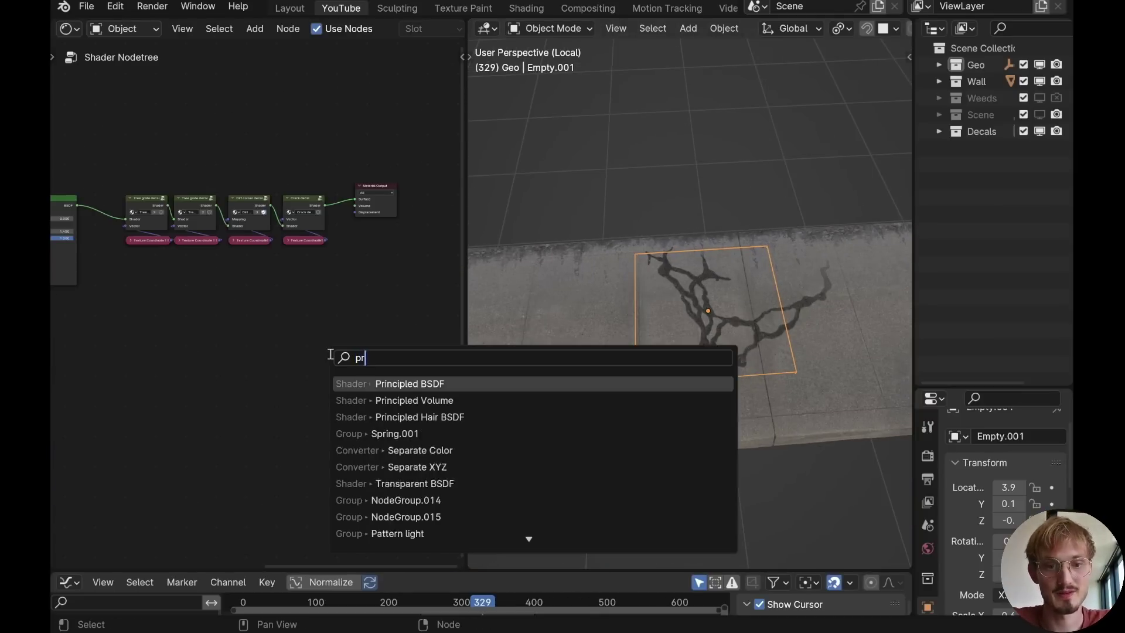
key("Return")
left_click(348, 355)
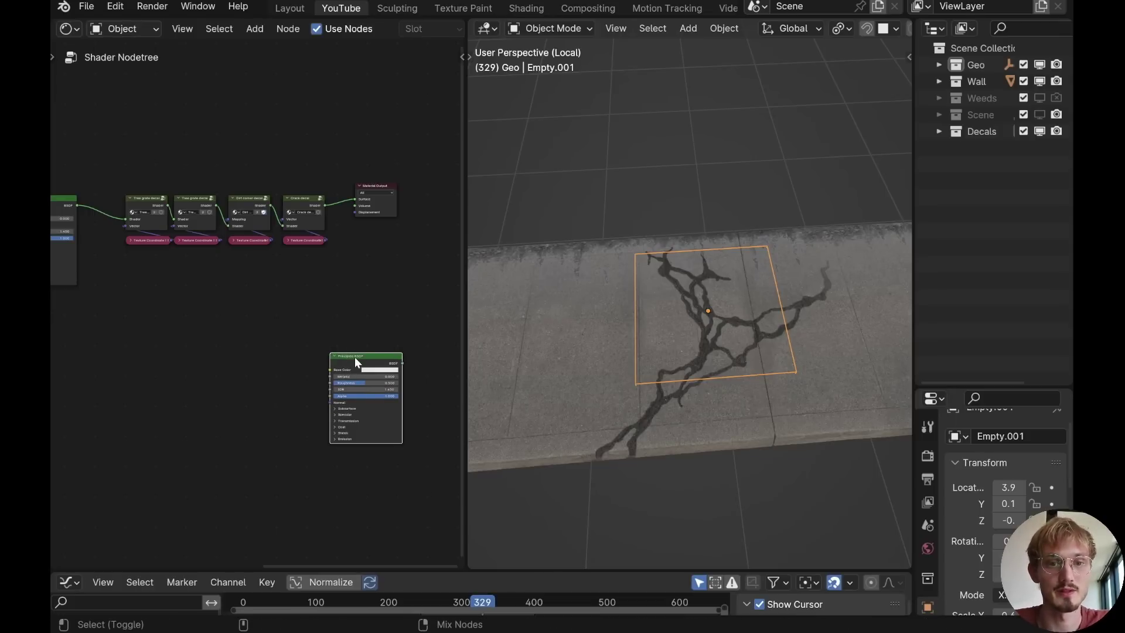
key("ctrl+shift+t")
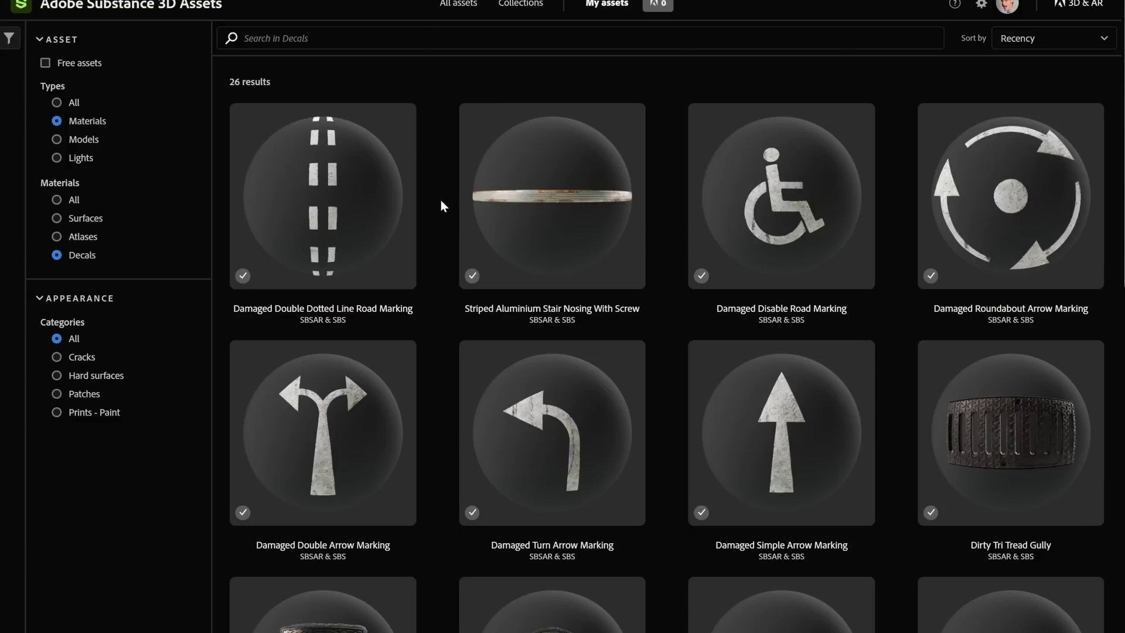
Step: Browse the decals on Adobe Substance 3D Assets, open Dirty Round Sewer Grille, and view its second and third presets
scroll(443, 175, "down", 6)
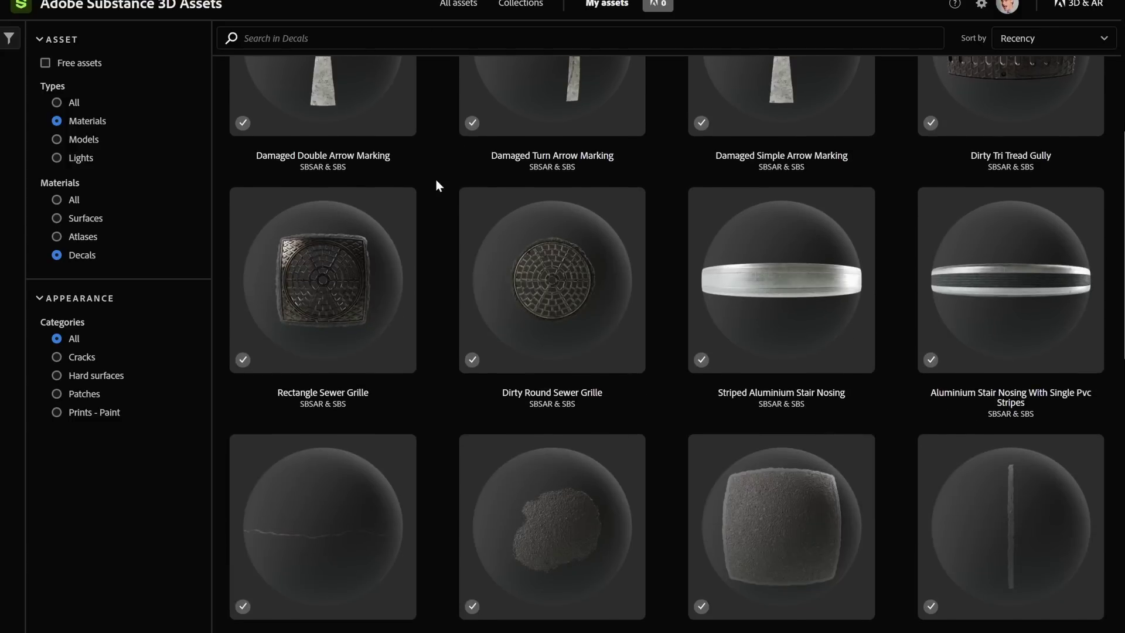
left_click(469, 211)
left_click(539, 606)
left_click(601, 604)
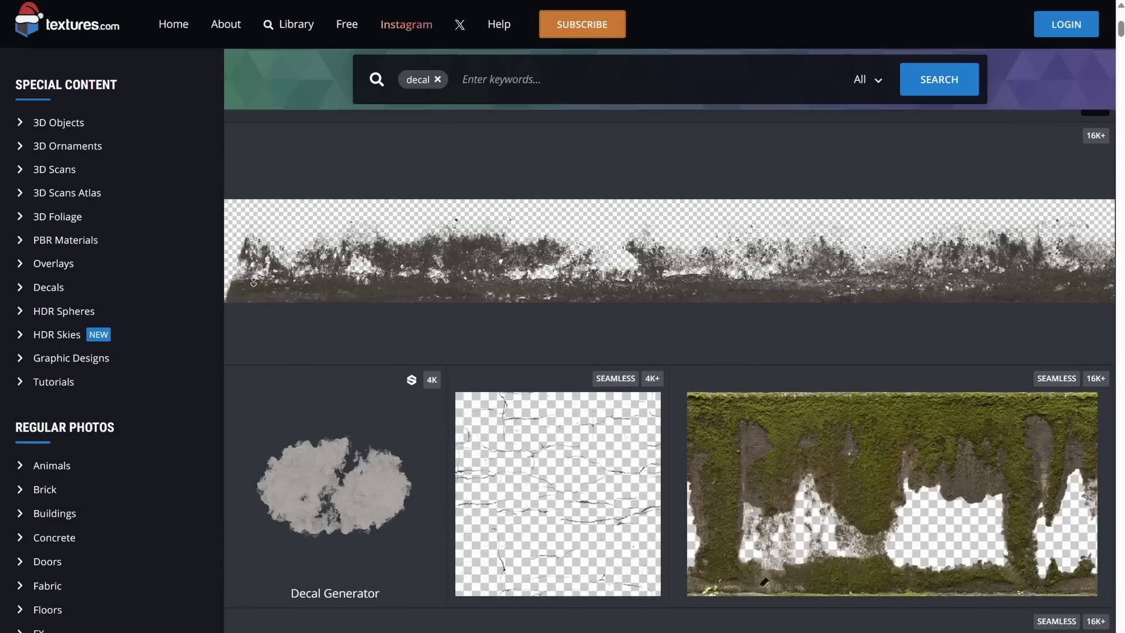
Step: Look through the rest of the sewer grille asset page and browse the decal results on Textures.com
scroll(670, 371, "down", 5)
scroll(253, 282, "down", 2)
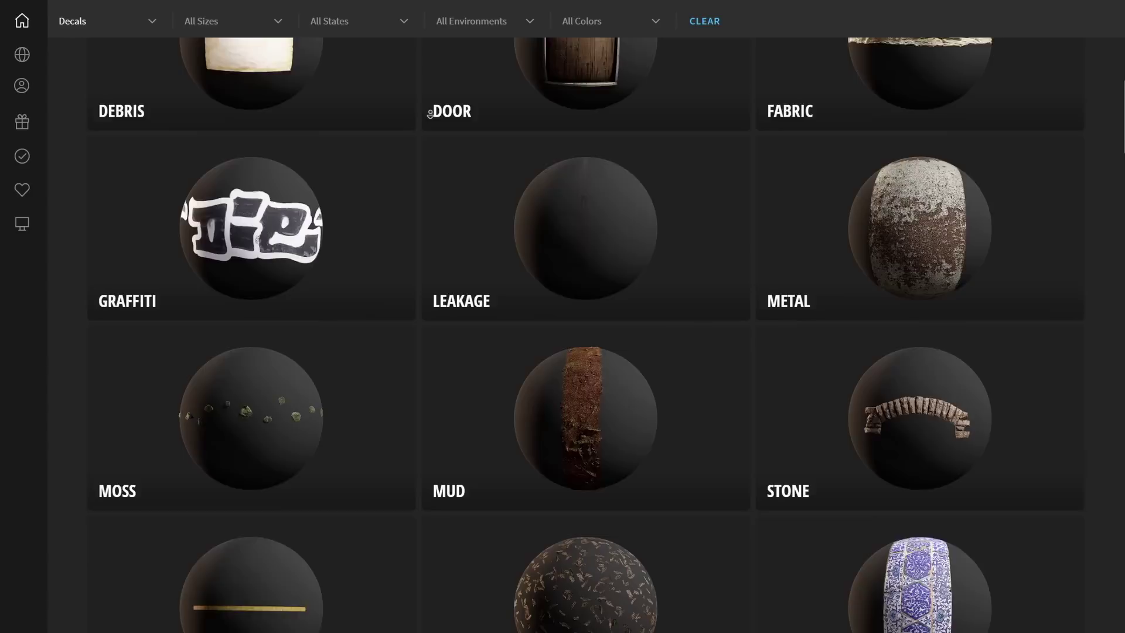
scroll(430, 114, "down", 2)
scroll(431, 114, "down", 2)
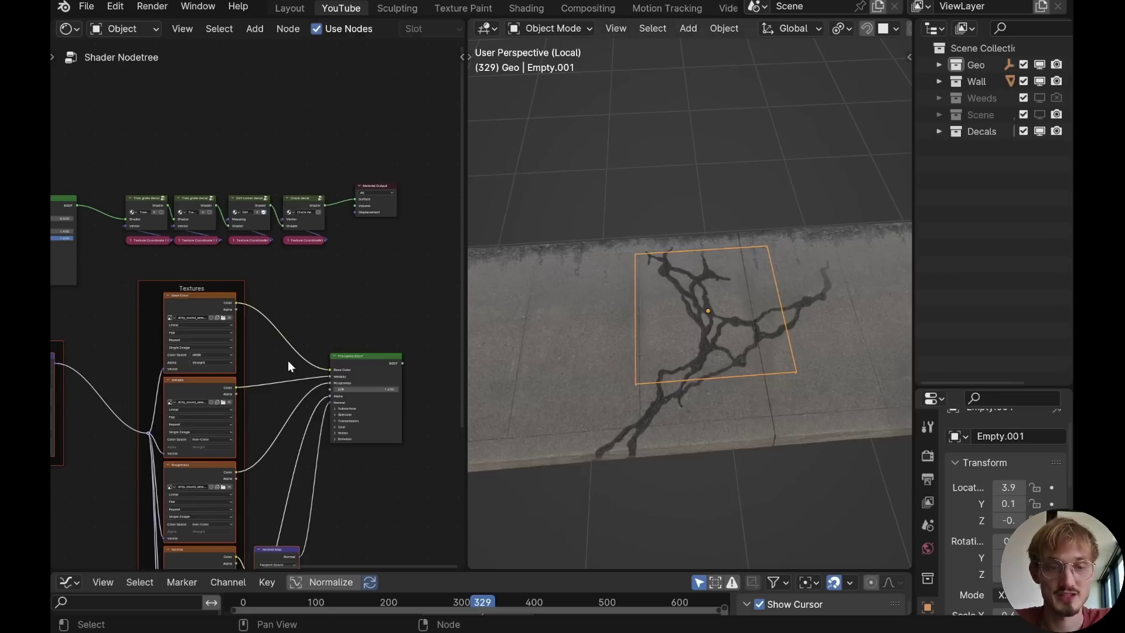
Step: Load the sewer grille image maps with the Principled texture setup and place the new texture and mapping nodes below the decal groups
scroll(287, 361, "down", 8)
middle_click_drag(286, 311, 309, 282)
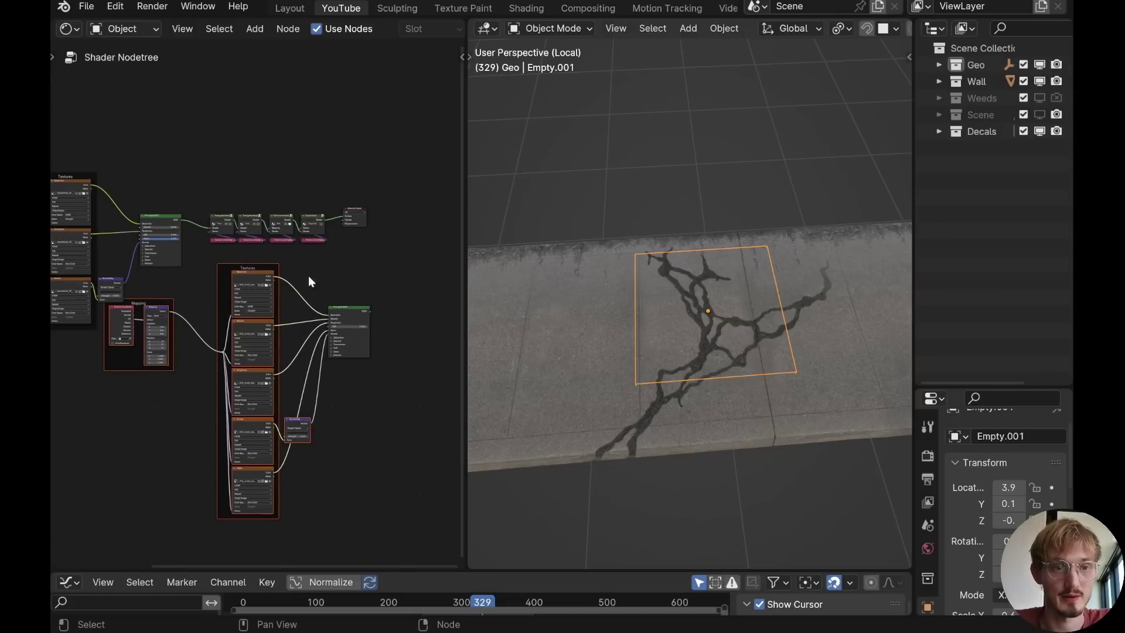
key("g")
left_click(334, 301)
left_click(385, 371)
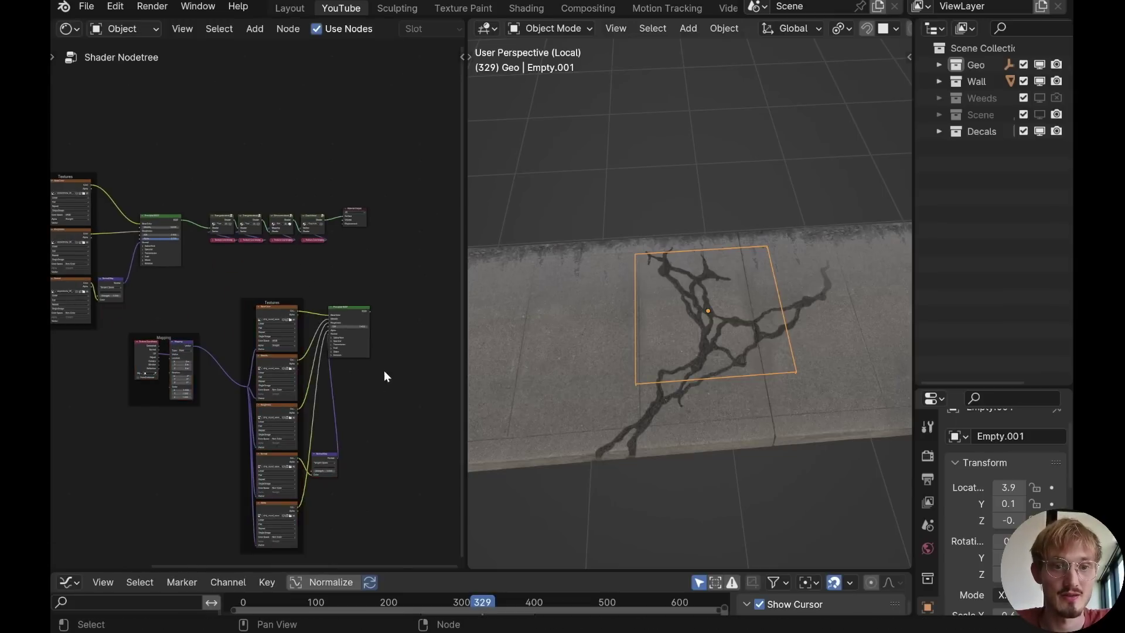
Step: Preview the sewer grille's Principled BSDF by connecting it directly to the Material Output
left_click_drag(355, 322, 389, 374)
scroll(382, 312, "up", 2)
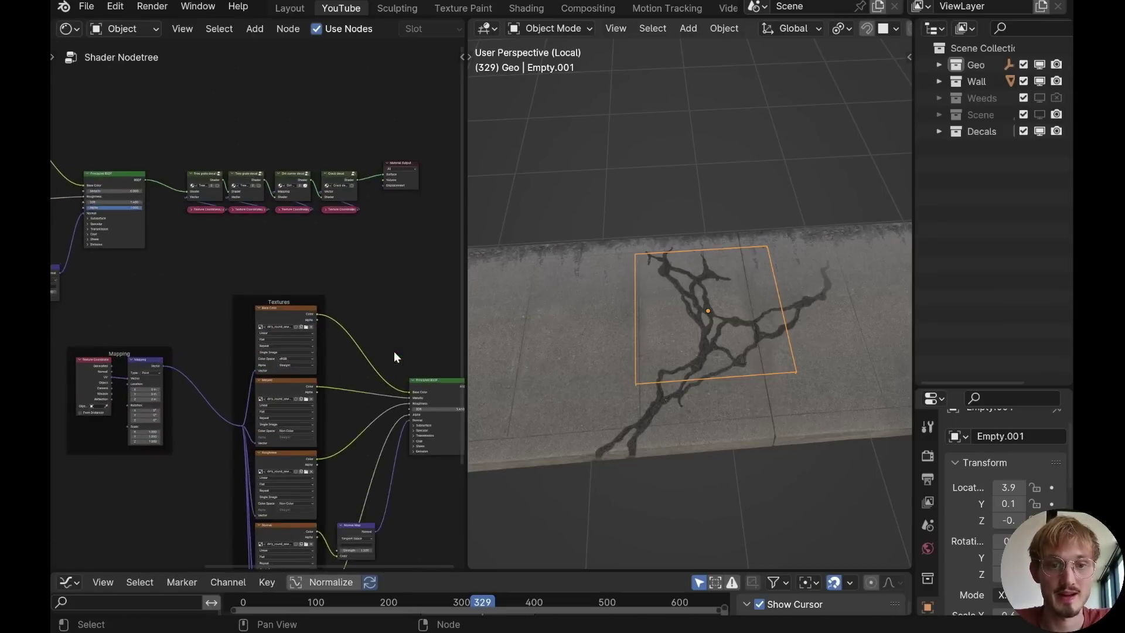
middle_click_drag(394, 354, 296, 315)
left_click(336, 354, "ctrl+shift")
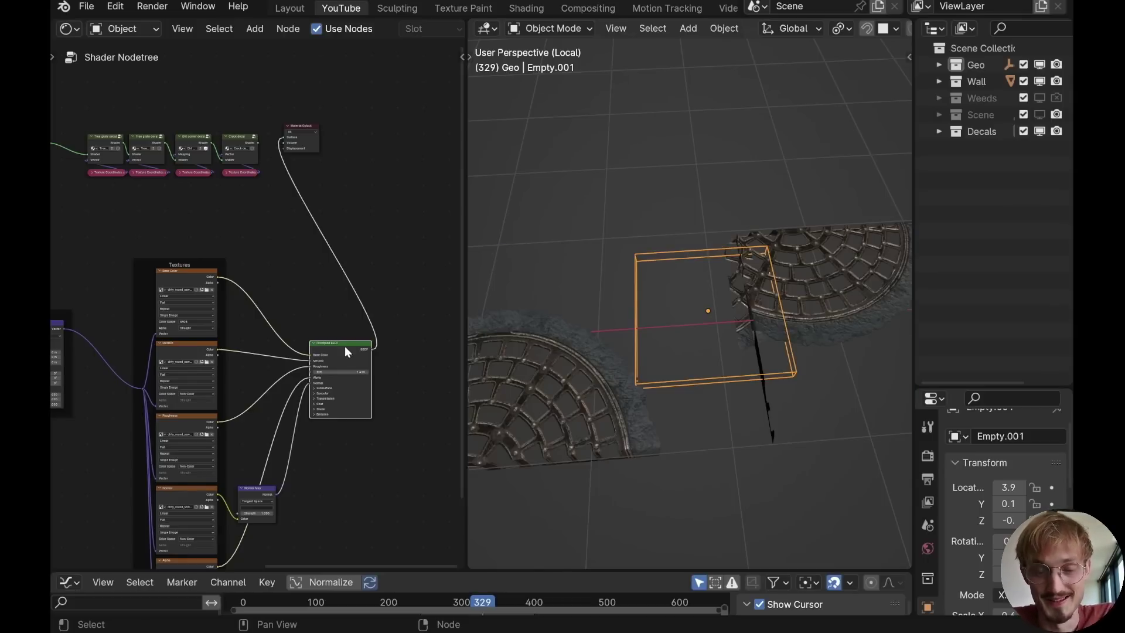
Step: Feed the grille's Mapping node from the Object texture coordinate and set the reference object to the Empty.001 cube empty
middle_click_drag(170, 365, 252, 330)
middle_click_drag(182, 352, 276, 311)
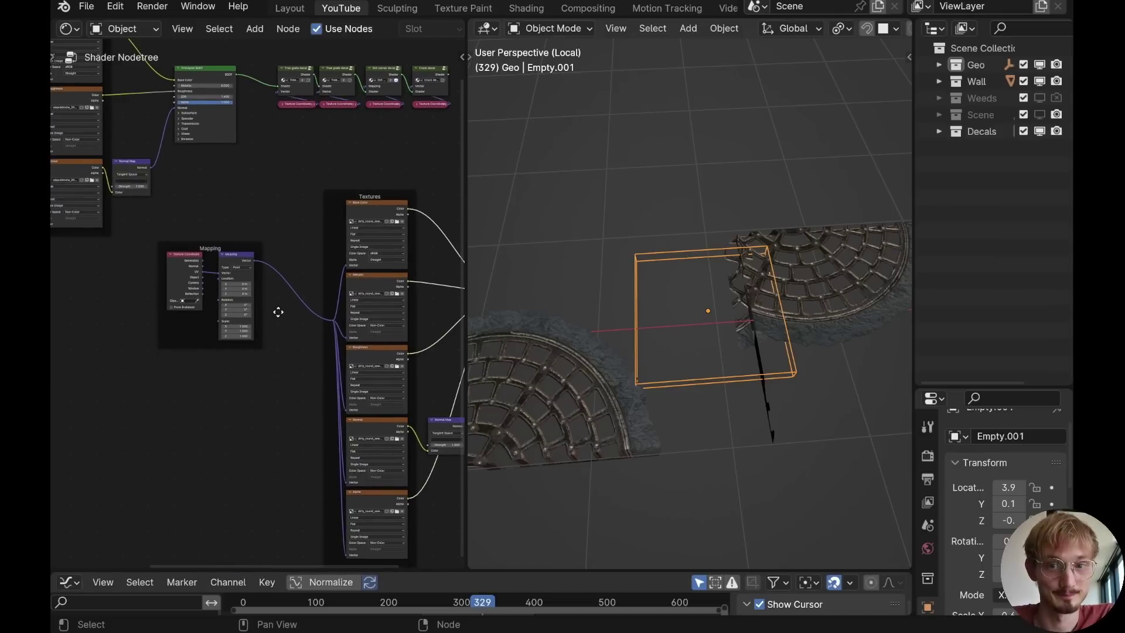
scroll(275, 314, "up", 4)
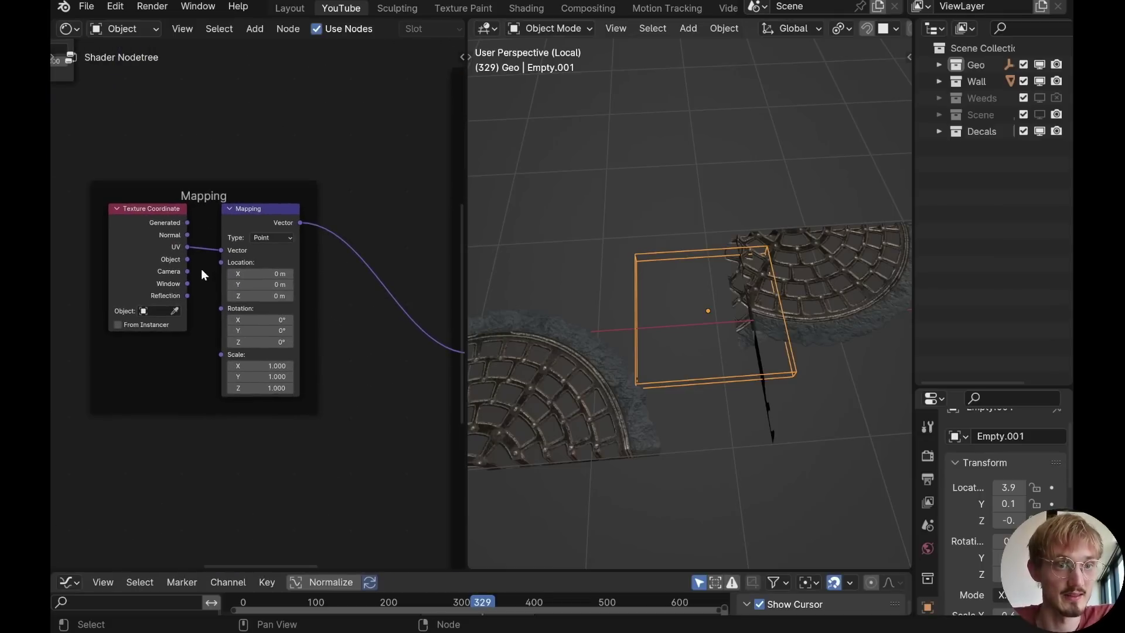
left_click_drag(186, 245, 188, 260, "ctrl")
scroll(170, 260, "up", 2)
scroll(170, 260, "up", 3)
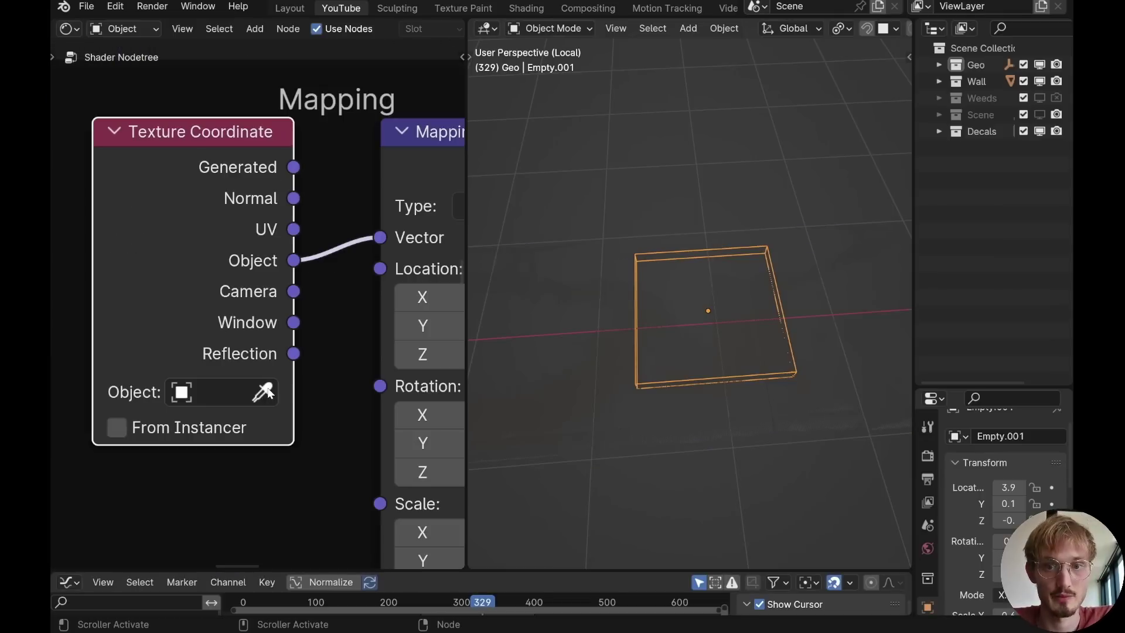
left_click(262, 392)
left_click(680, 255)
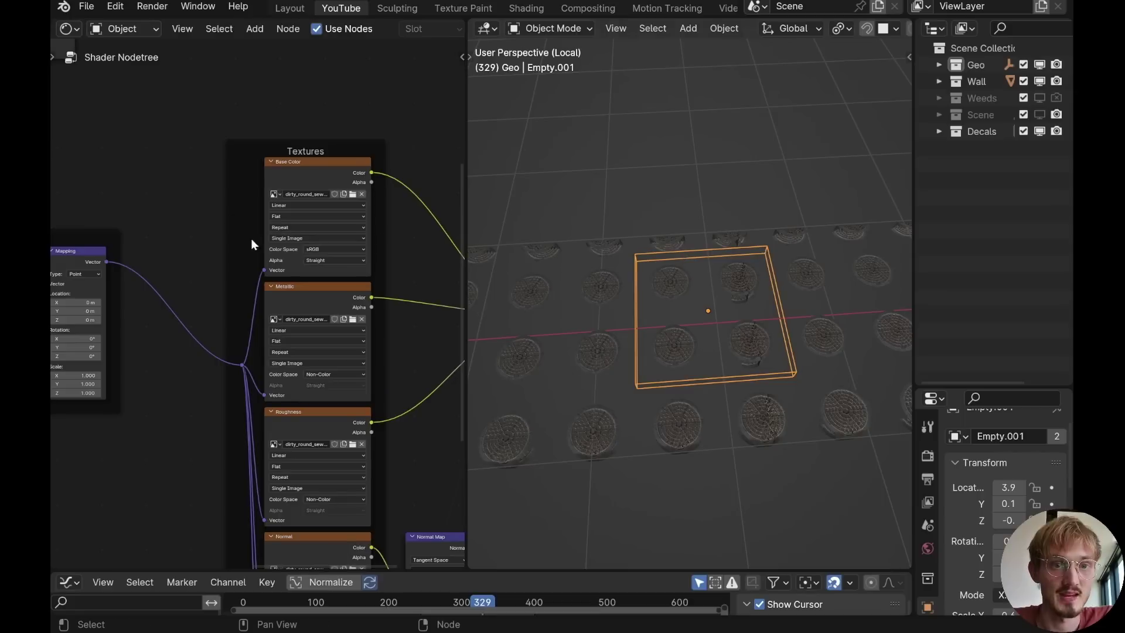
Step: Select all the grille's image texture nodes and change their extension from Repeat to Clip together
scroll(256, 220, "down", 5)
middle_click_drag(253, 222, 283, 83)
left_click_drag(283, 88, 371, 489)
scroll(334, 141, "up", 5)
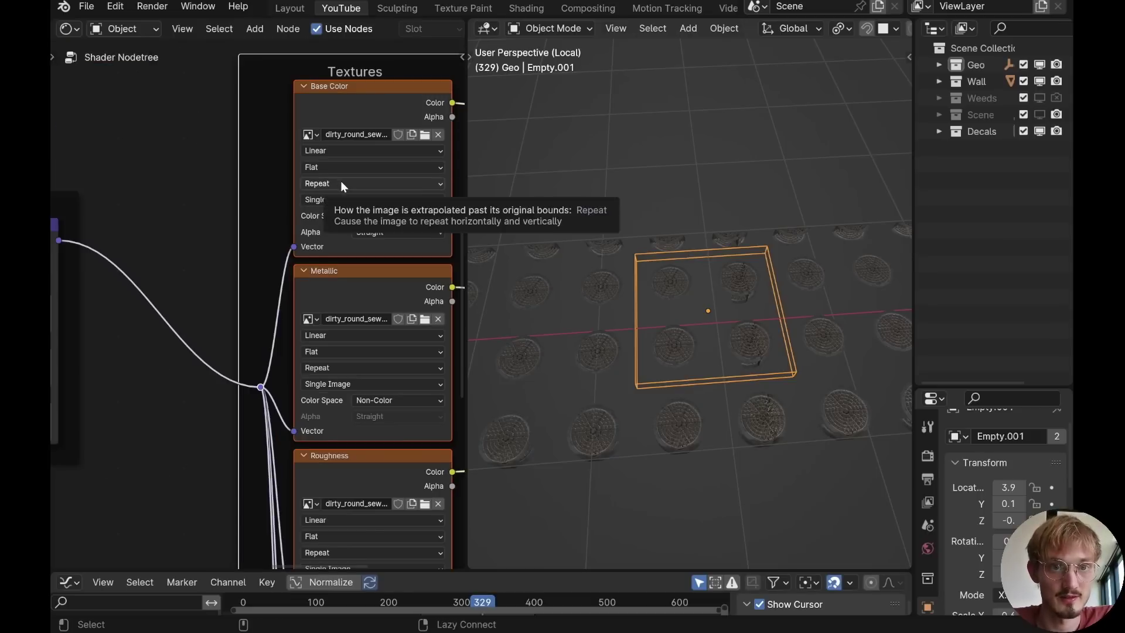
left_click(342, 184)
left_click(338, 245)
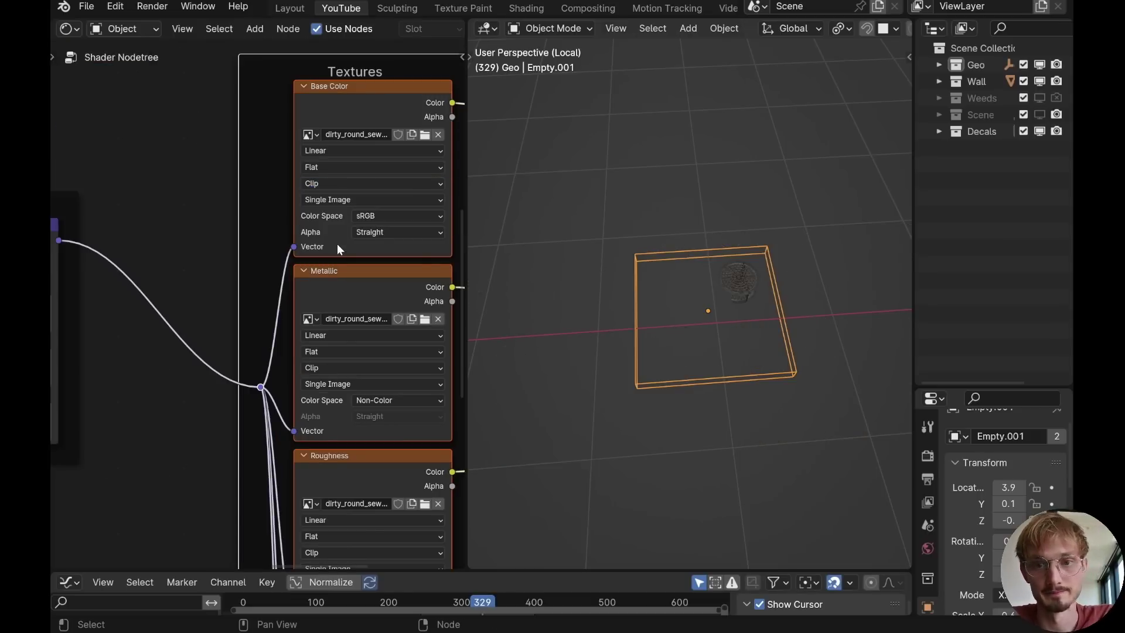
Step: Set the grille's Mapping location to 0.5 m and its scale to 0.5 on X, Y and Z
scroll(336, 244, "down", 1)
middle_click_drag(336, 243, 566, 218)
scroll(276, 259, "up", 5)
left_click_drag(279, 260, 276, 295)
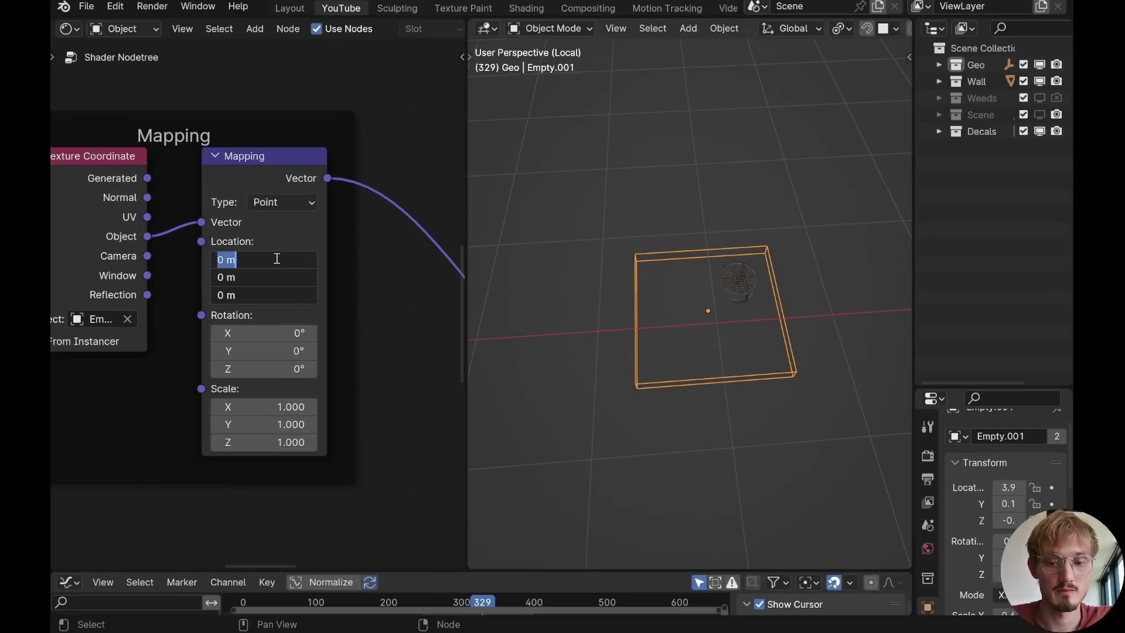
type("0.5")
key("Return")
left_click_drag(258, 407, 258, 442)
type("0.5")
key("Return")
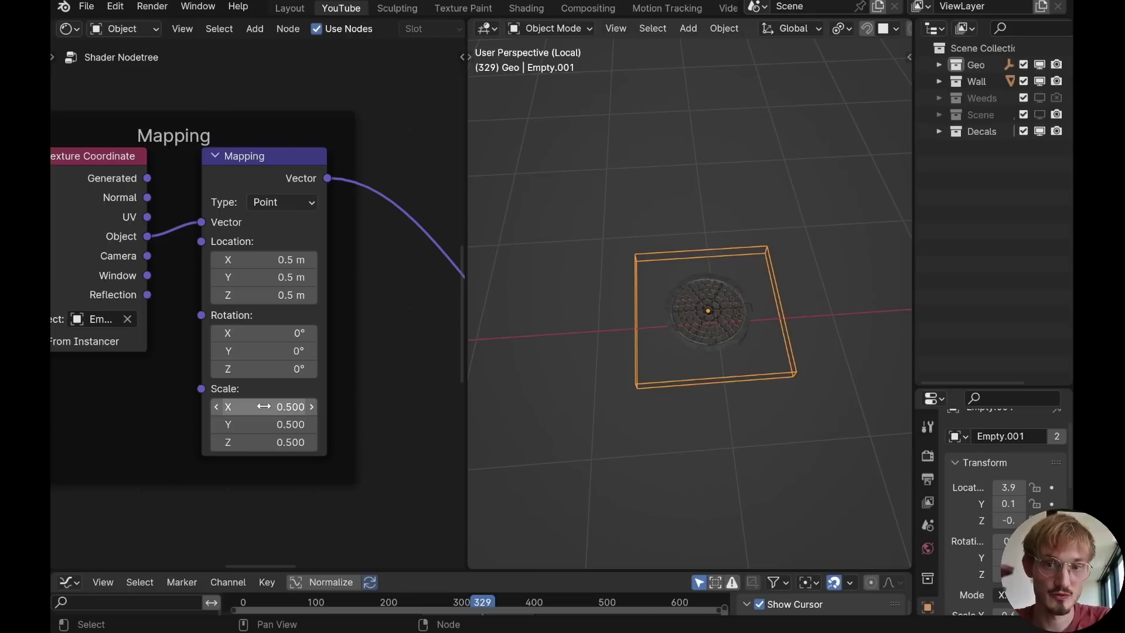
Step: Combine the crack decal group and the grille's Principled BSDF with a Mix Shader before the Material Output, using a factor of 1.000
scroll(264, 406, "down", 6)
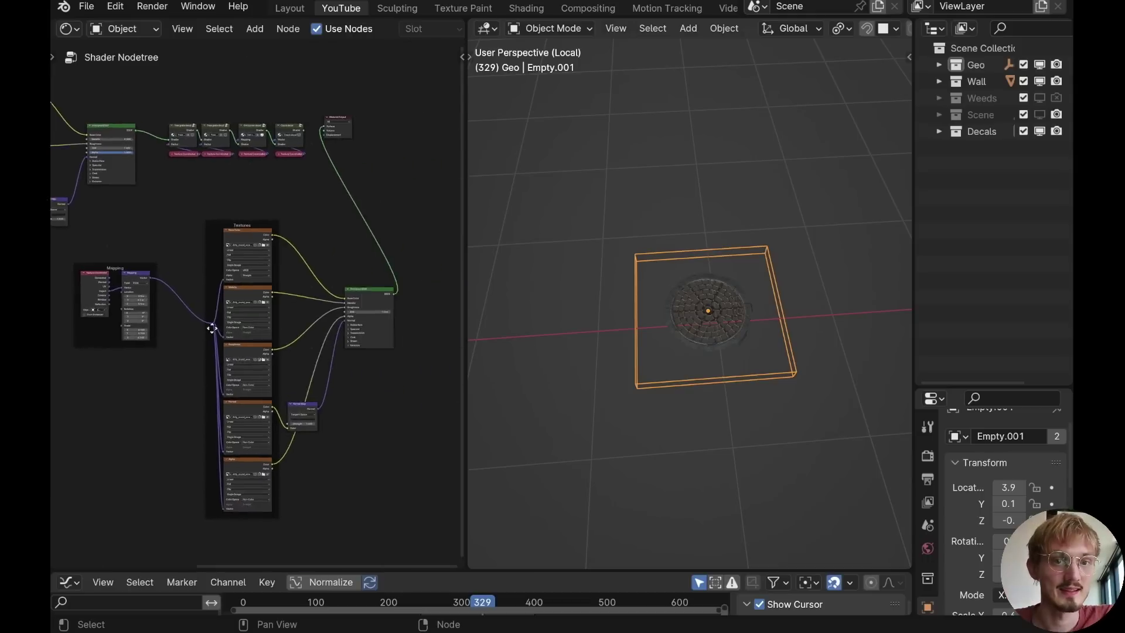
key("g")
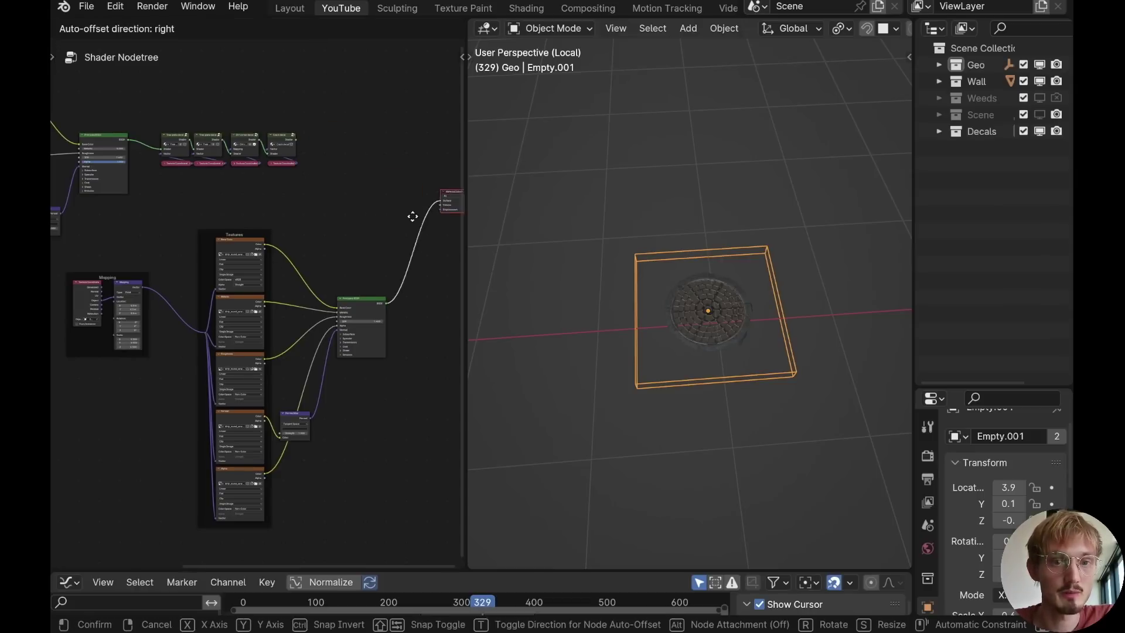
left_click(414, 213)
right_click_drag(366, 314, 301, 138, "ctrl+shift")
middle_click_drag(371, 208, 278, 246)
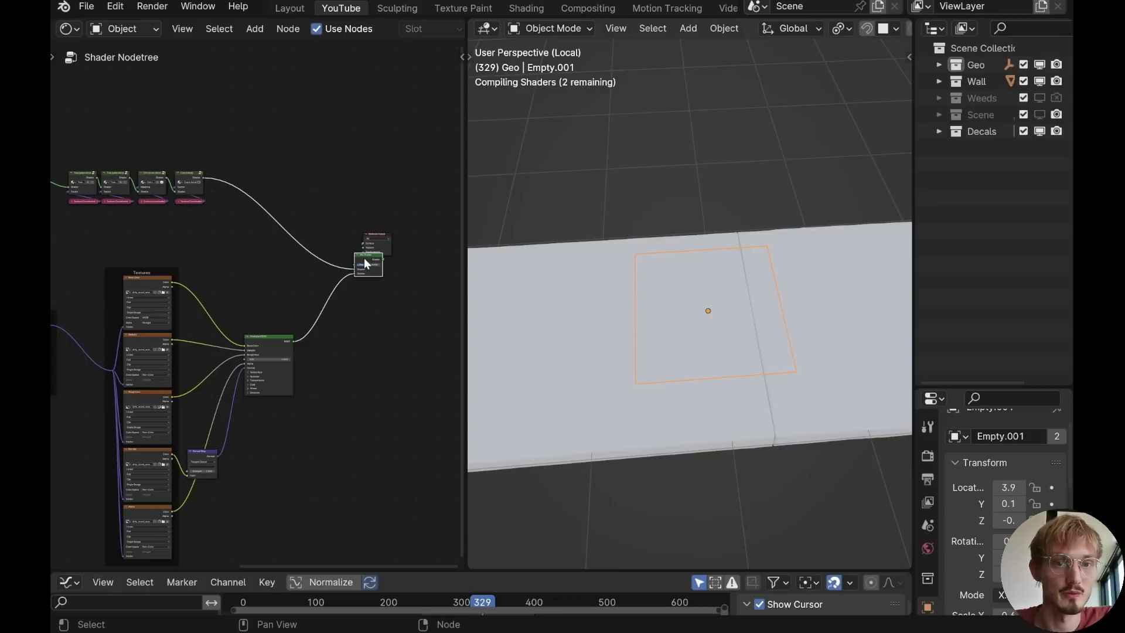
left_click_drag(364, 262, 352, 121)
scroll(321, 217, "up", 2)
scroll(343, 188, "up", 2)
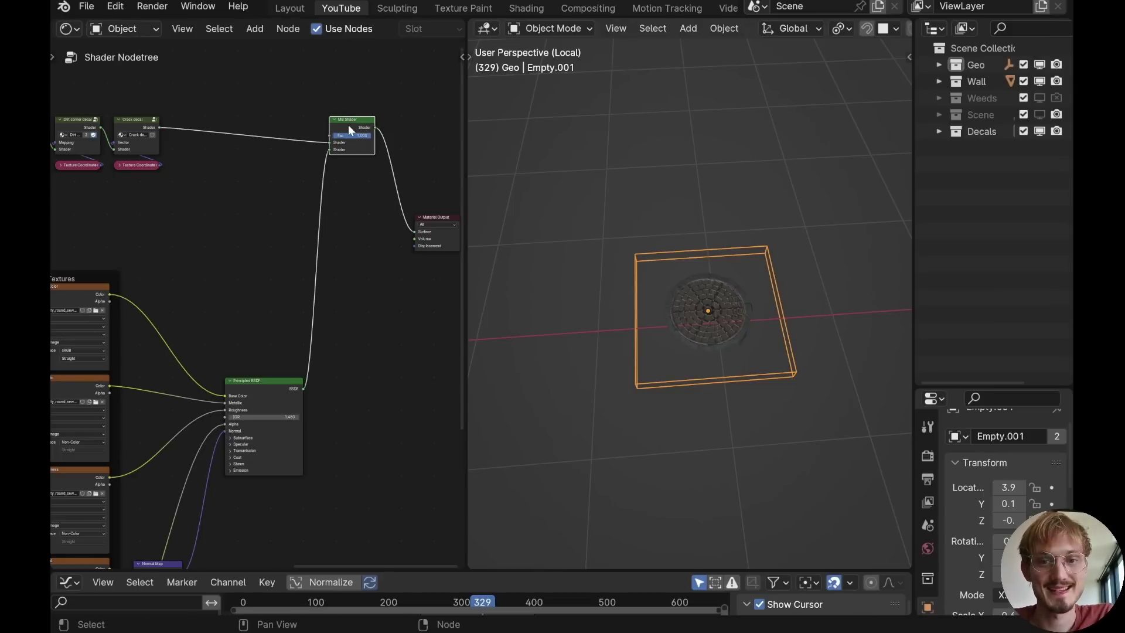
Step: Connect the Color output of the grille's Alpha texture to the Mix Shader's factor
middle_click_drag(247, 324, 271, 281)
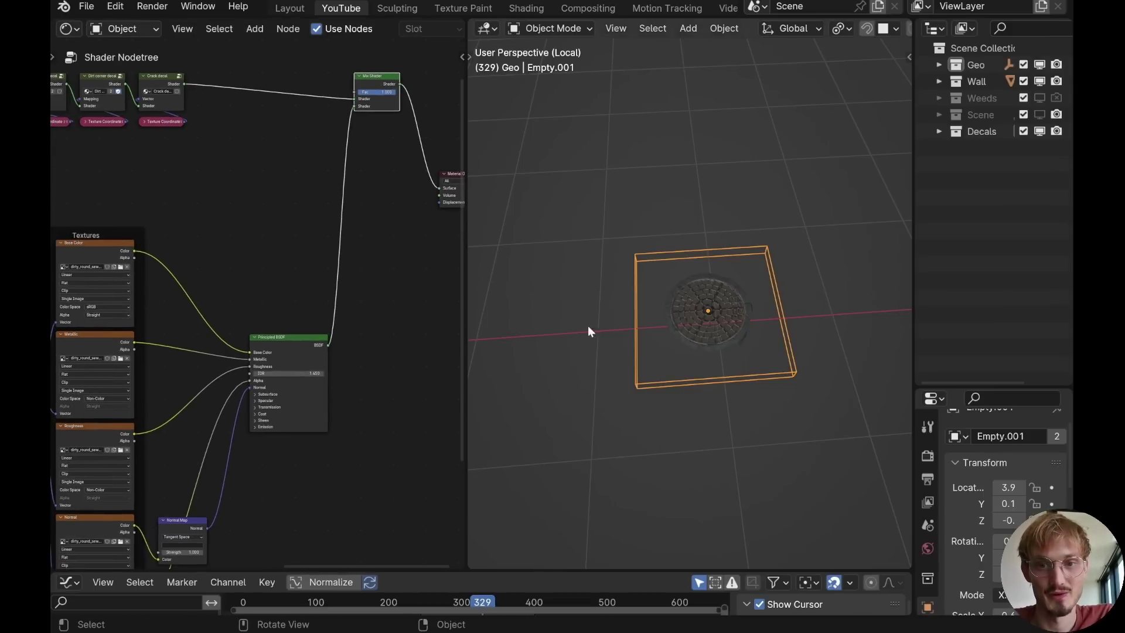
middle_click_drag(684, 332, 680, 357, "shift")
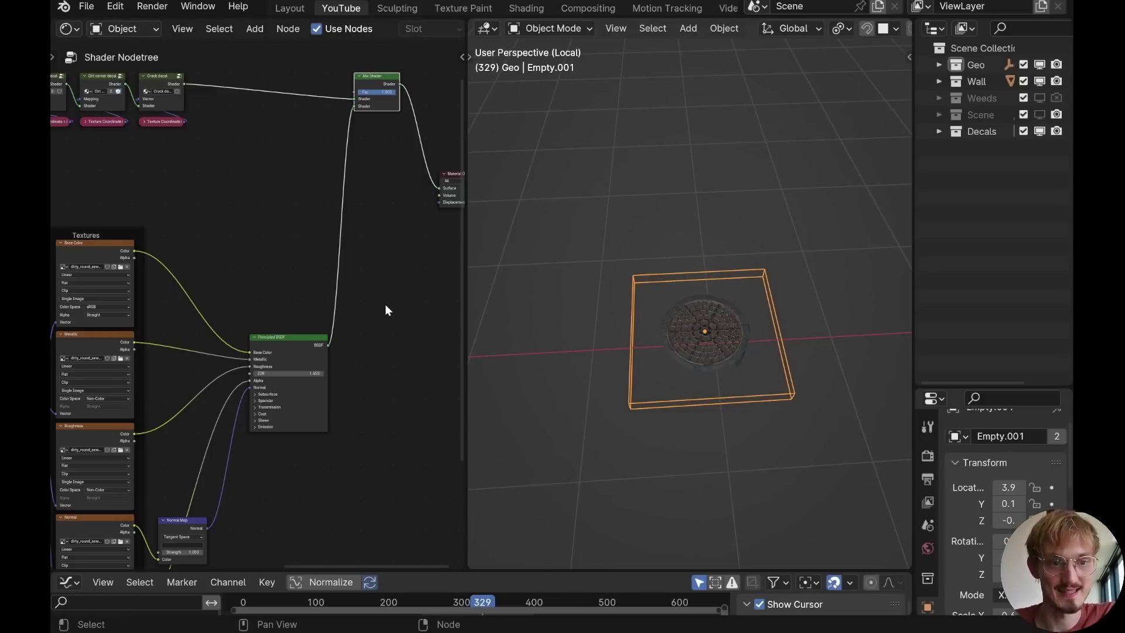
middle_click_drag(222, 497, 308, 300)
scroll(164, 451, "up", 5)
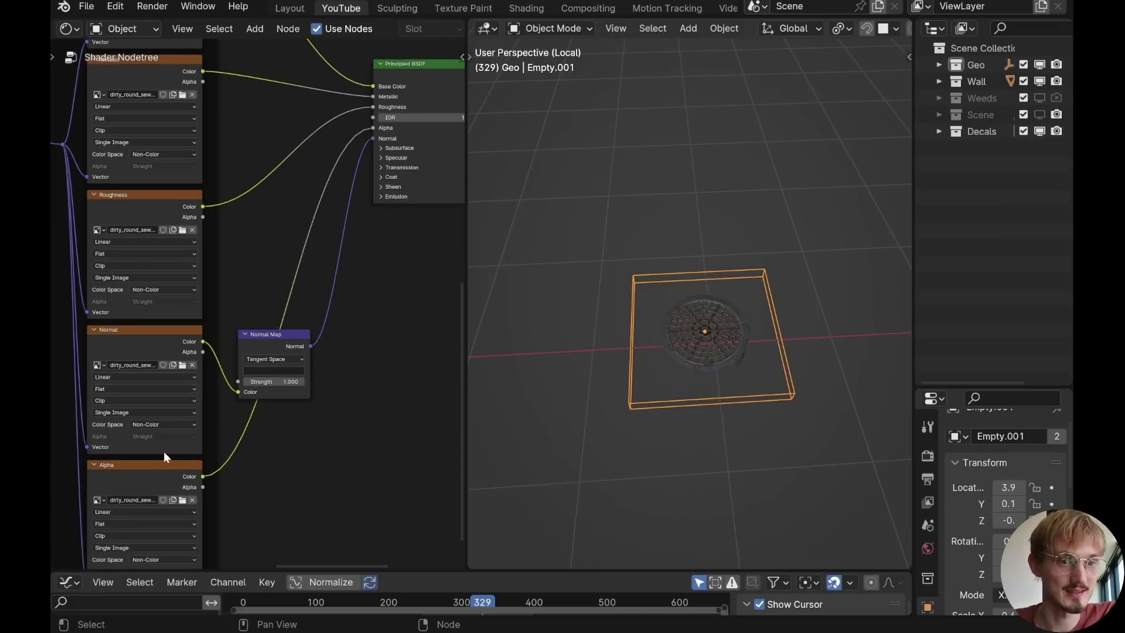
middle_click_drag(164, 451, 232, 428)
scroll(238, 385, "down", 3)
middle_click_drag(238, 385, 214, 458)
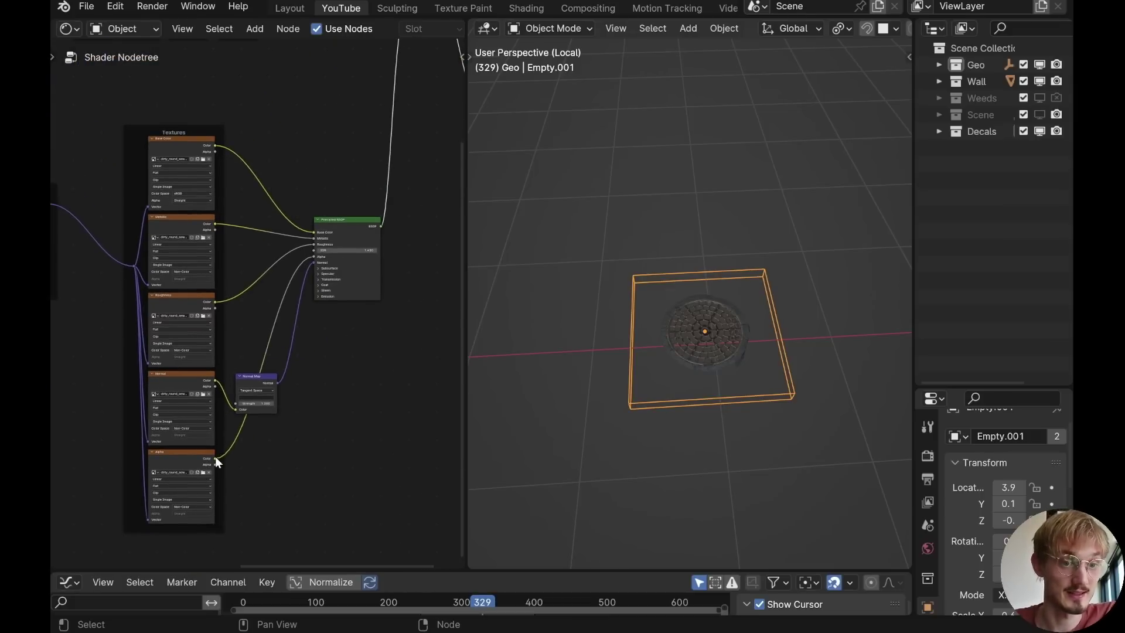
left_click_drag(216, 458, 404, 205)
Step: Examine the sewer grille decal up close on the sidewalk, especially the gaps between its metal bars
scroll(690, 364, "up", 5)
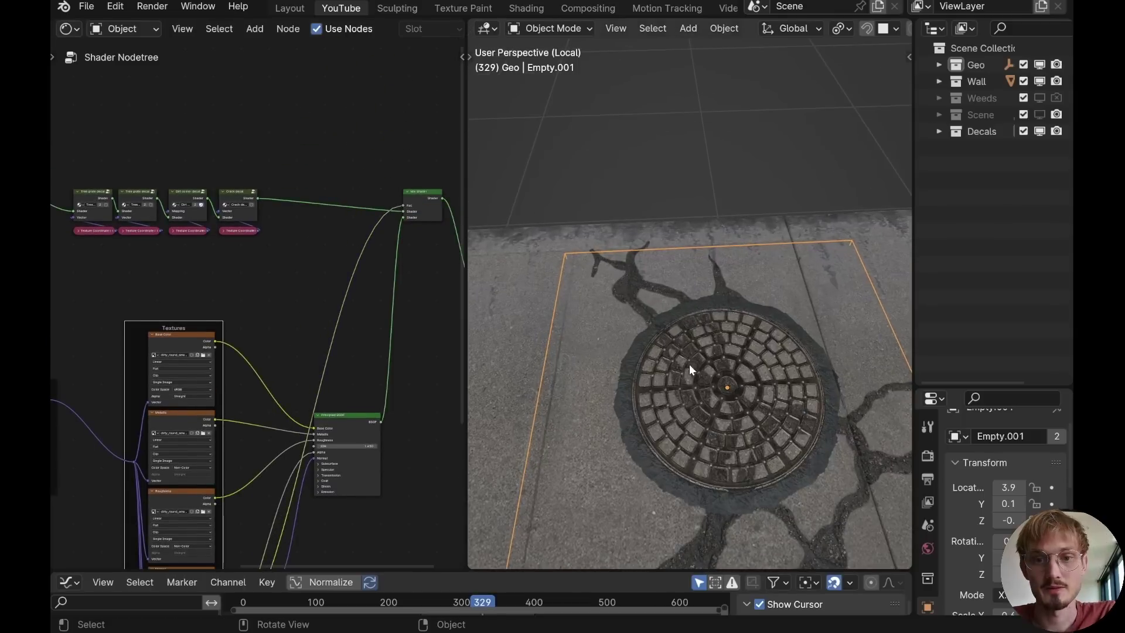
middle_click_drag(689, 364, 653, 332)
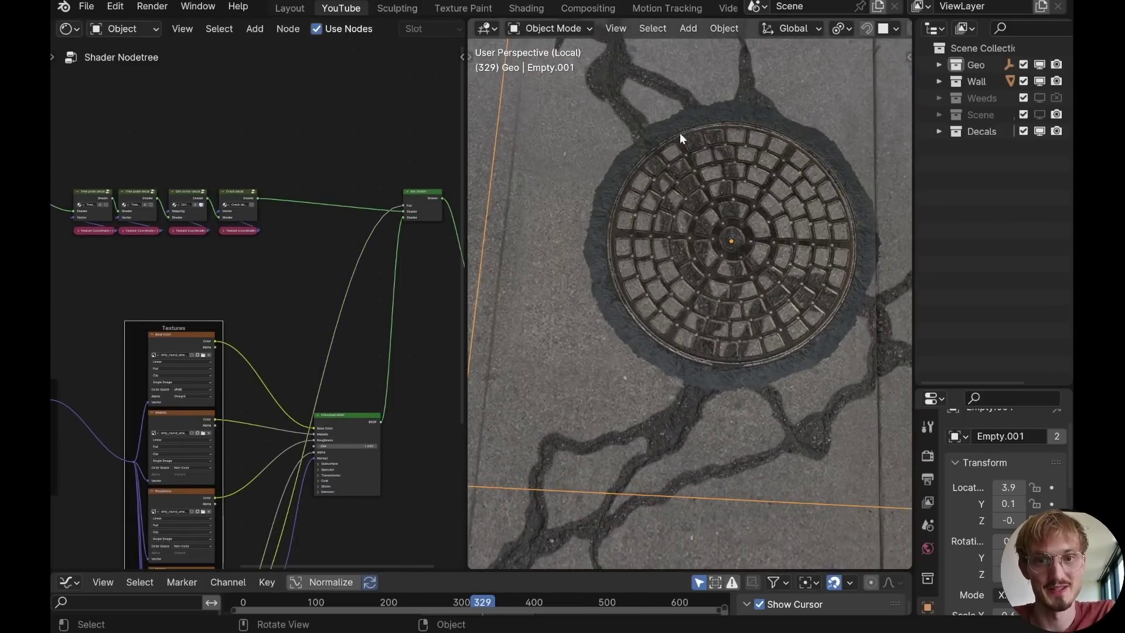
scroll(621, 316, "up", 5)
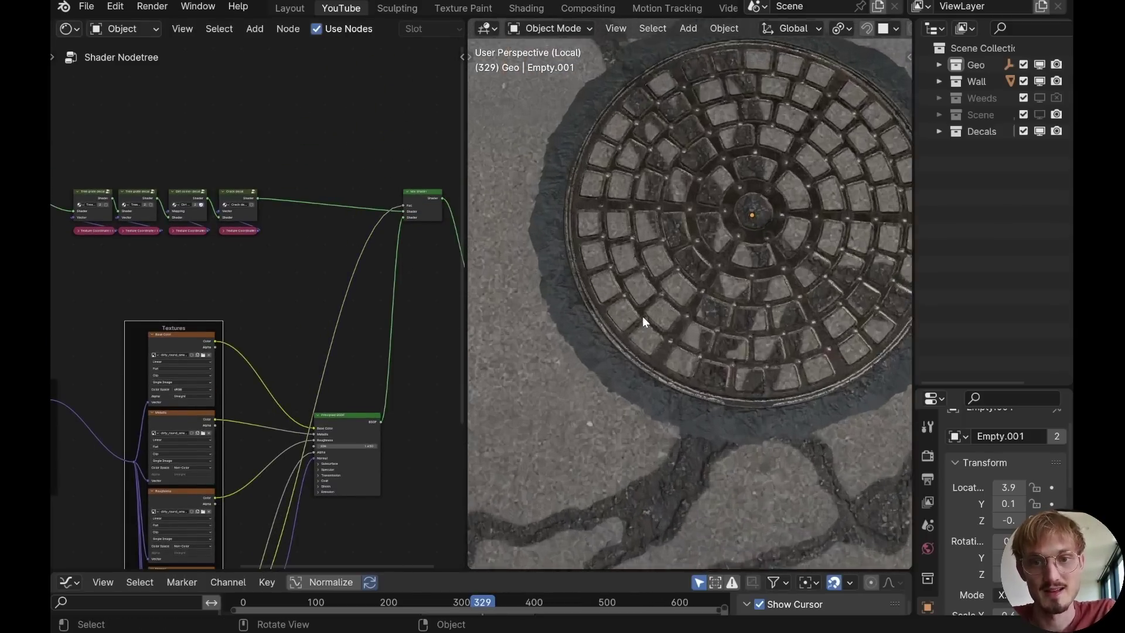
left_click_drag(612, 270, 606, 297)
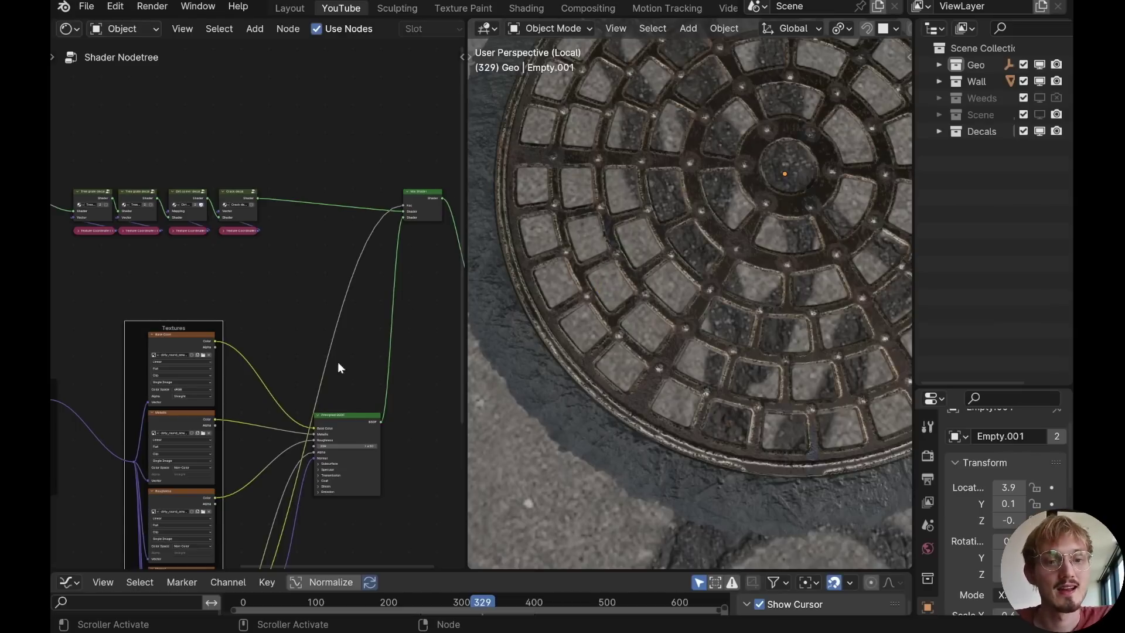
Step: Duplicate the grille's Alpha texture node below the original and load the sewer grille's Opacity.png map into the copy
scroll(312, 399, "down", 4)
scroll(301, 387, "up", 5)
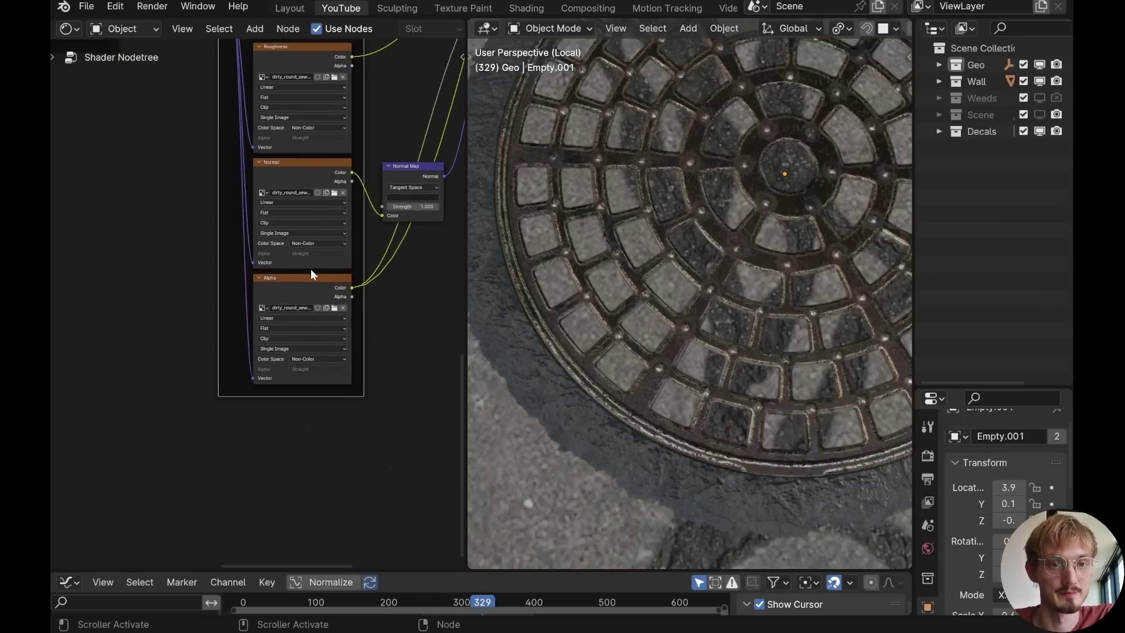
middle_click_drag(306, 283, 315, 223)
key("shift+d")
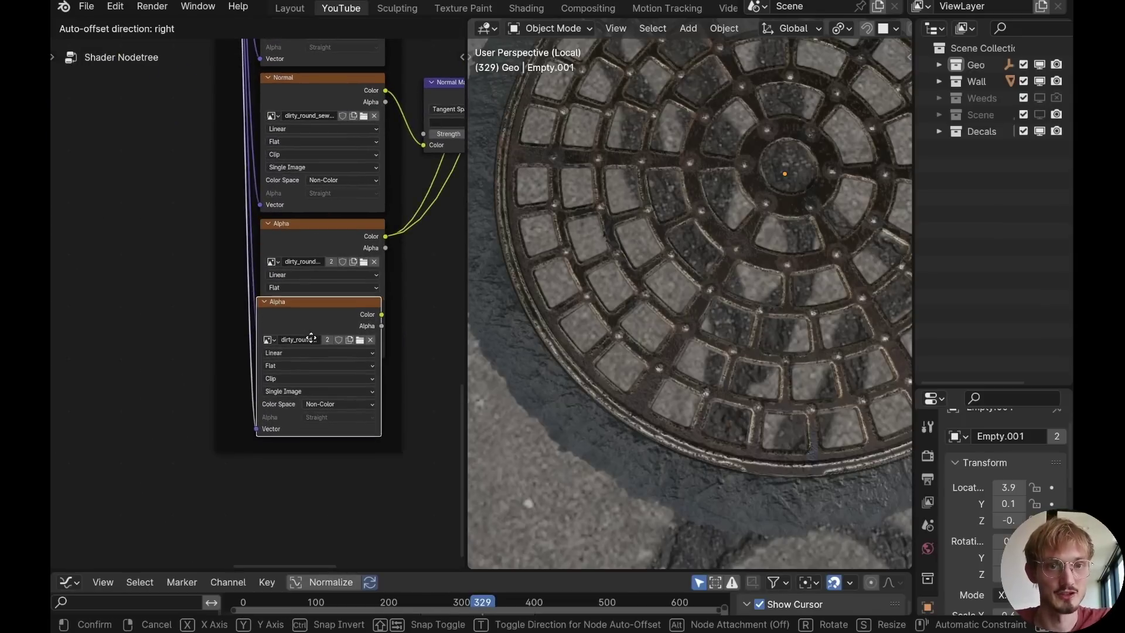
left_click(338, 391)
left_click(360, 402)
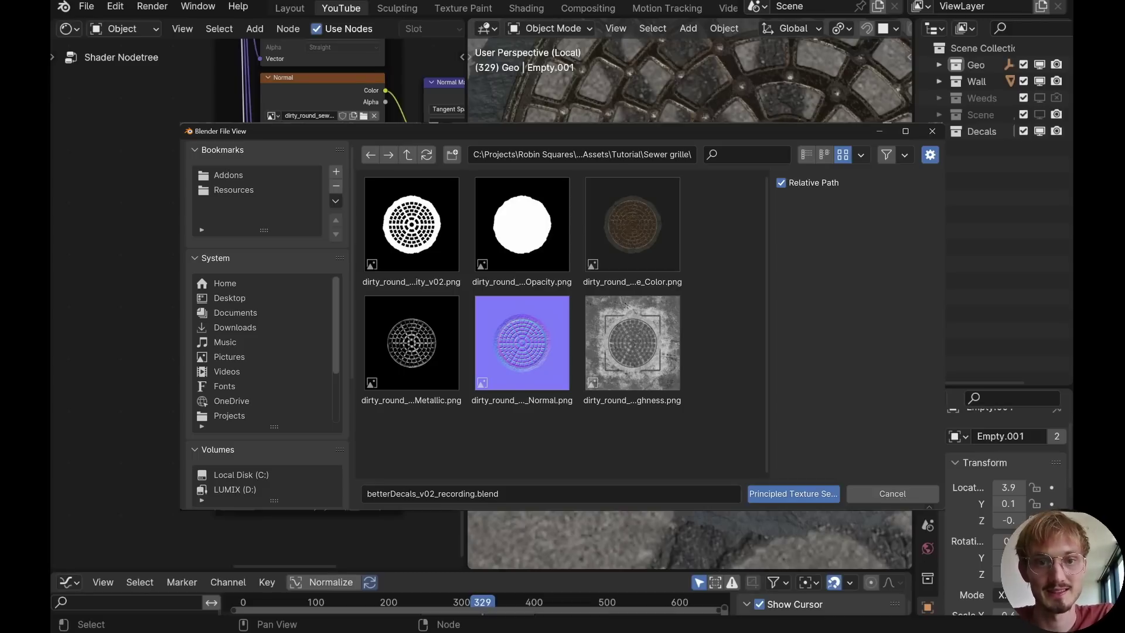
double_click(522, 225)
mouse_move(342, 380)
left_mouse_down()
mouse_move(343, 400)
mouse_move(352, 390)
left_mouse_up()
left_click(353, 390)
scroll(352, 375, "down", 4)
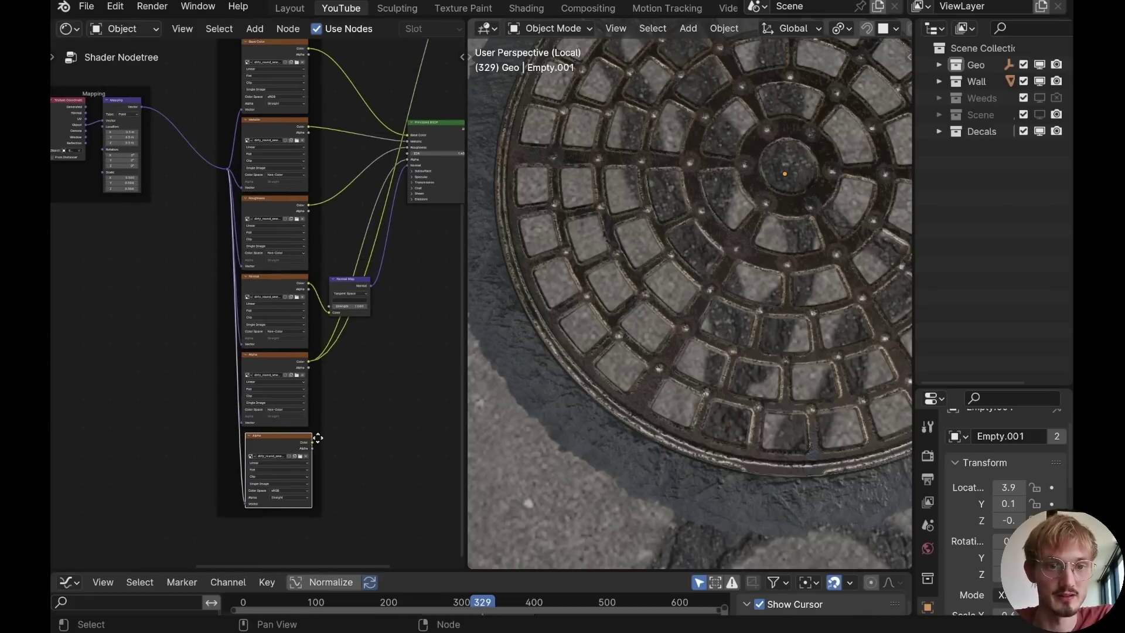
Step: Connect the Color of the duplicated opacity texture to the Mix Shader's factor and move the Mix Shader lower in the node tree
left_click_drag(315, 442, 327, 235)
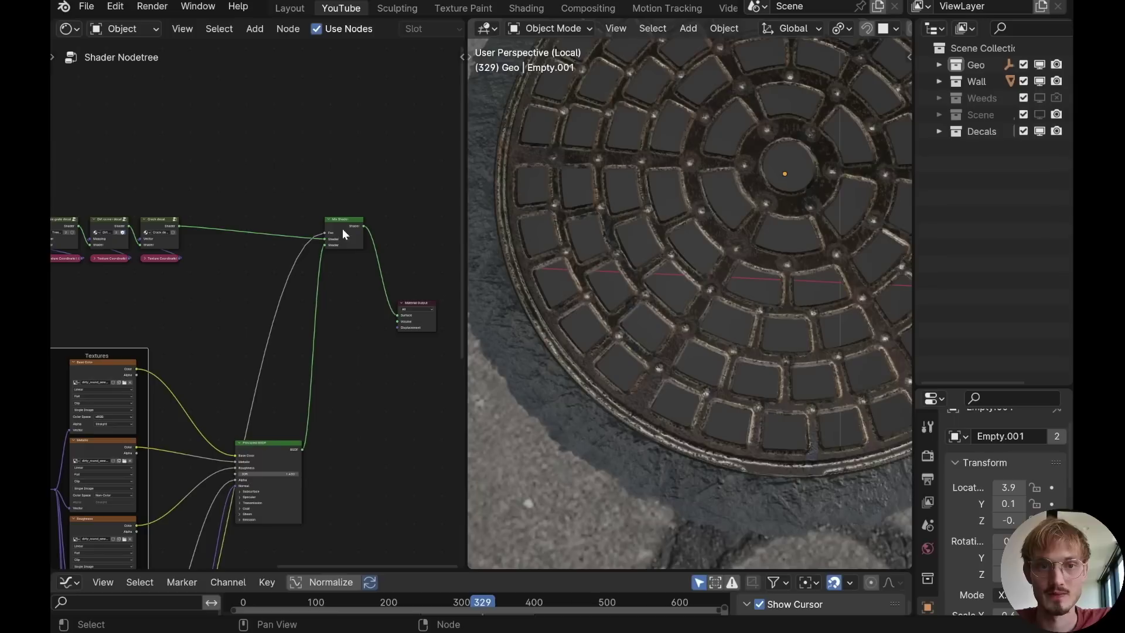
middle_click_drag(565, 275, 711, 262)
middle_click_drag(228, 316, 301, 205)
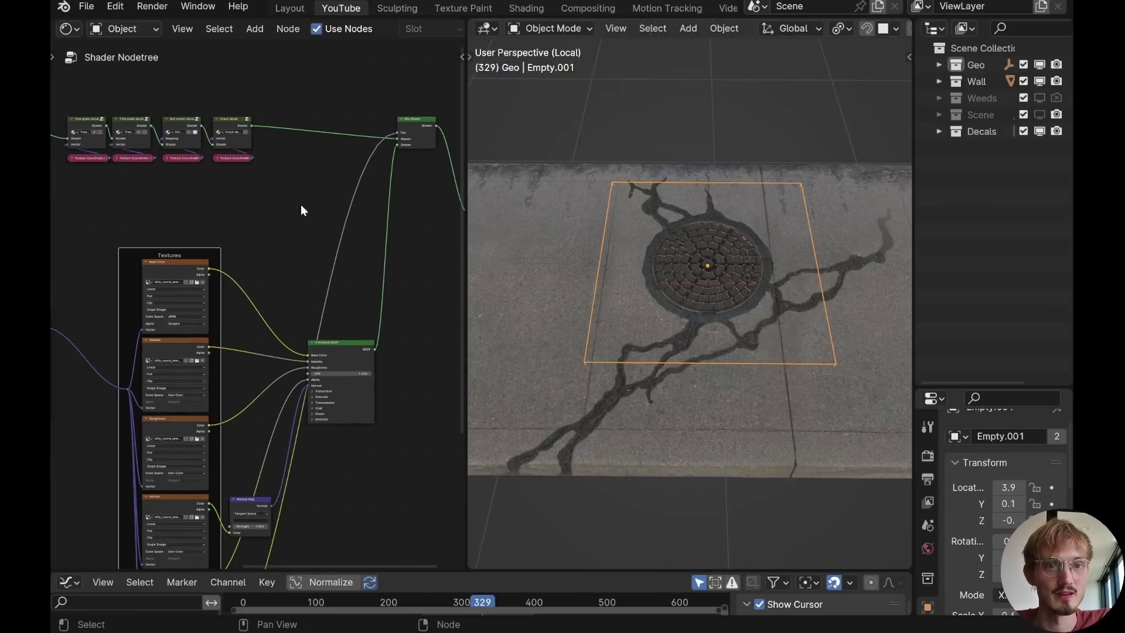
left_click_drag(415, 126, 424, 269)
Step: Delete the Mapping frame and spread the grille's Texture Coordinate and Mapping nodes farther apart
scroll(213, 308, "down", 3)
scroll(213, 308, "up", 3)
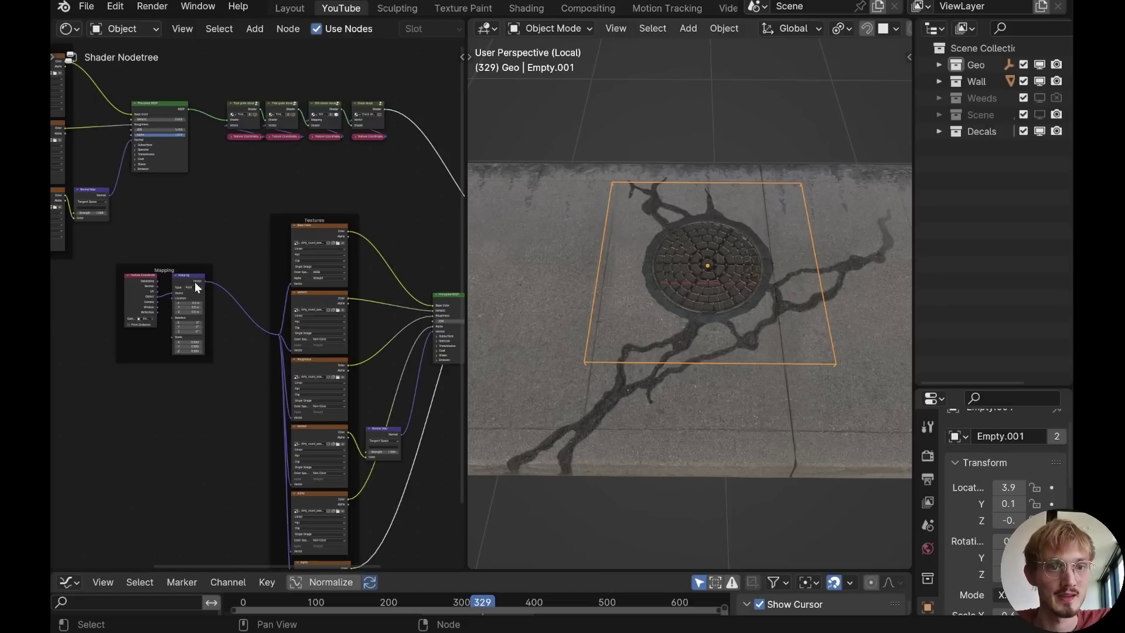
left_click_drag(194, 282, 225, 280)
left_click(194, 270)
key("x")
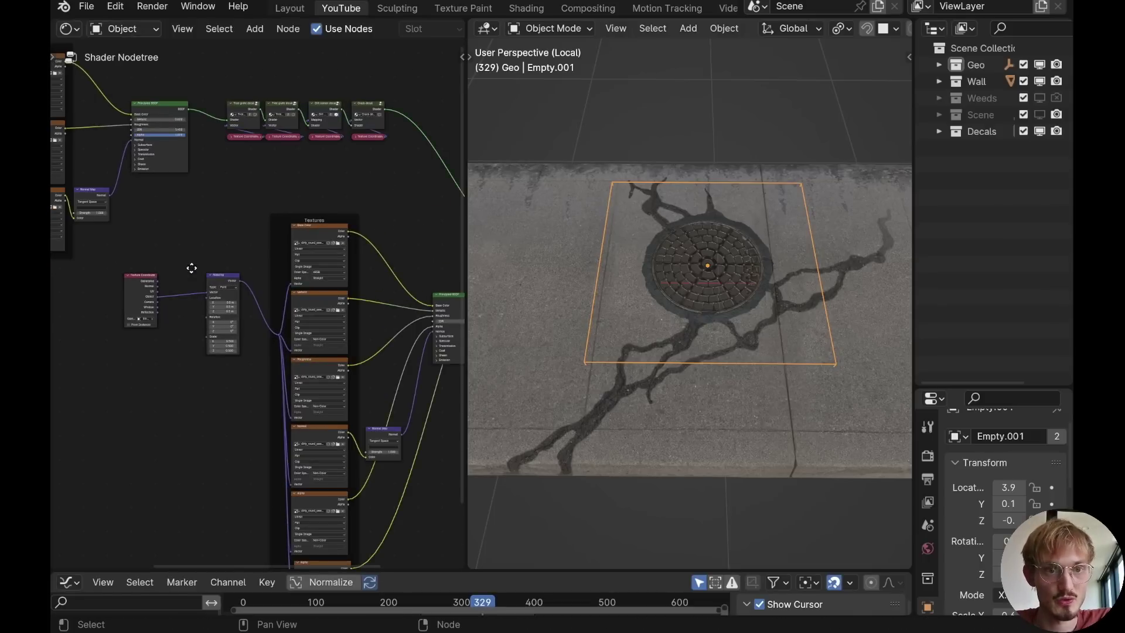
left_click_drag(135, 286, 123, 287)
scroll(216, 302, "down", 4)
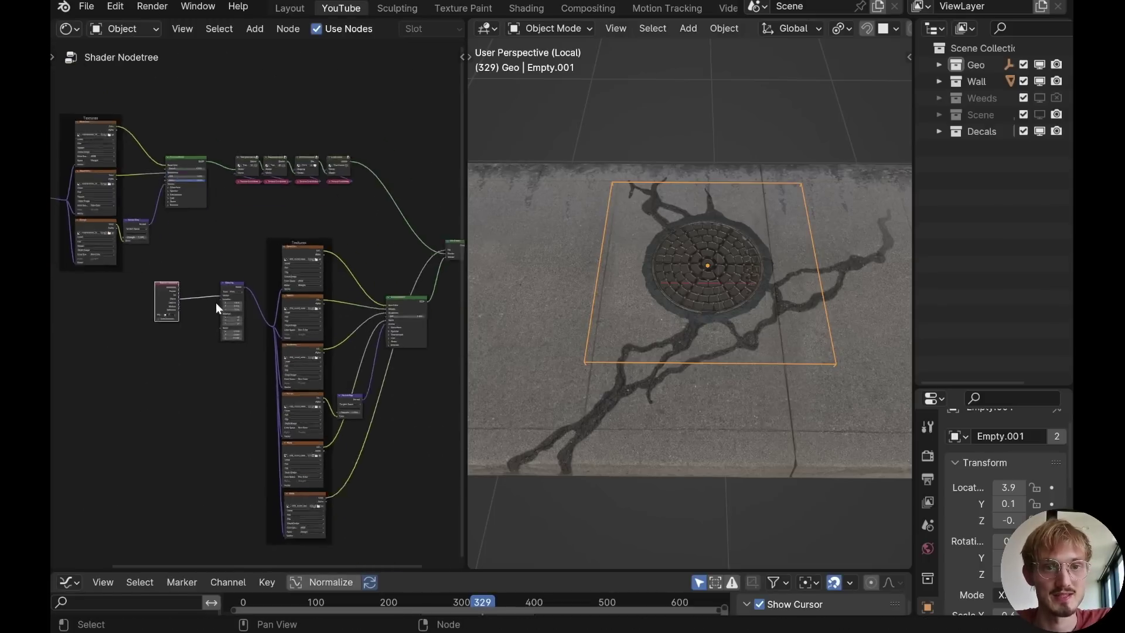
Step: Group the grille's Mapping, texture, Principled and Mix Shader nodes into a node group named Sewer grille, leaving the Texture Coordinate outside
left_click_drag(415, 226, 206, 475)
key("ctrl+g")
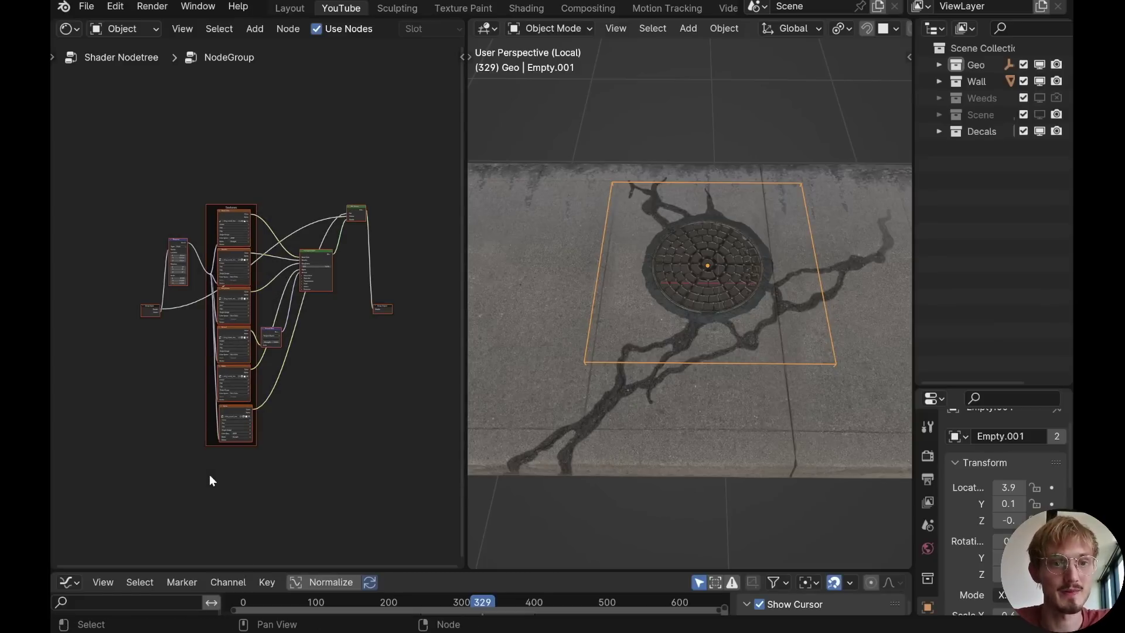
key("Tab")
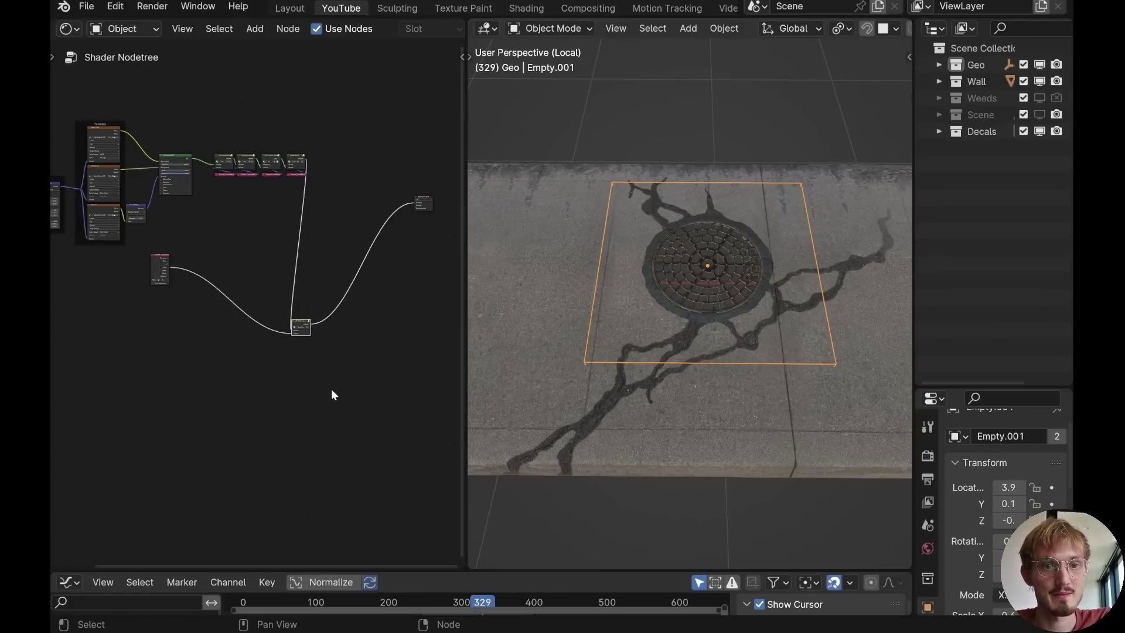
scroll(323, 369, "up", 3)
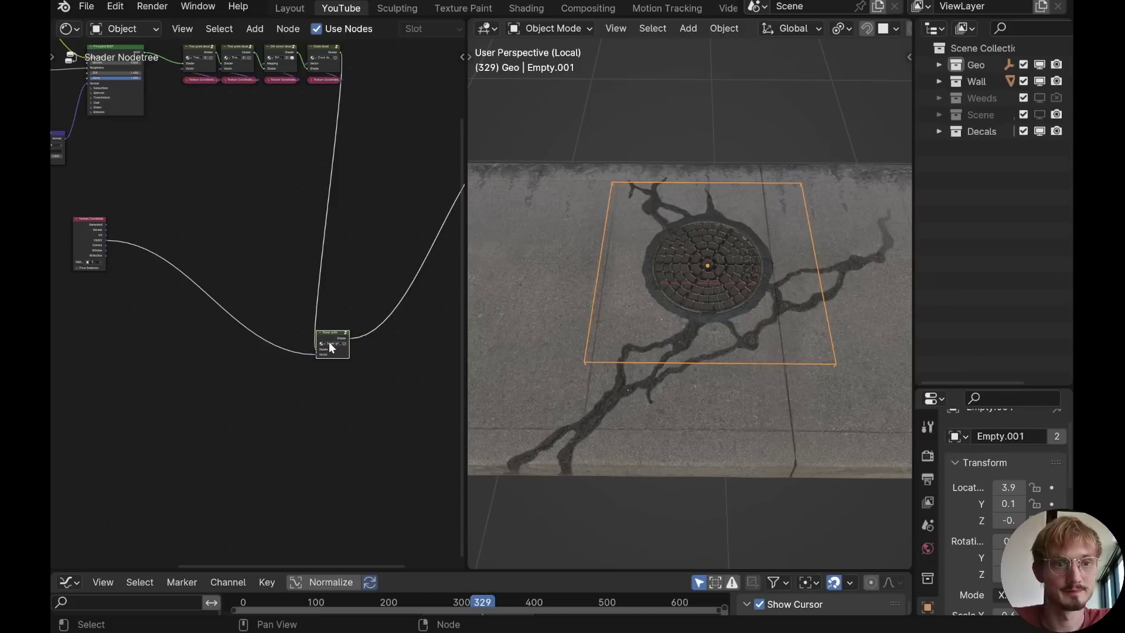
Step: Place the grille's Texture Coordinate node directly beneath the Sewer grille group and hide its unused sockets
left_click_drag(86, 241, 329, 388)
left_click_drag(339, 338, 340, 340)
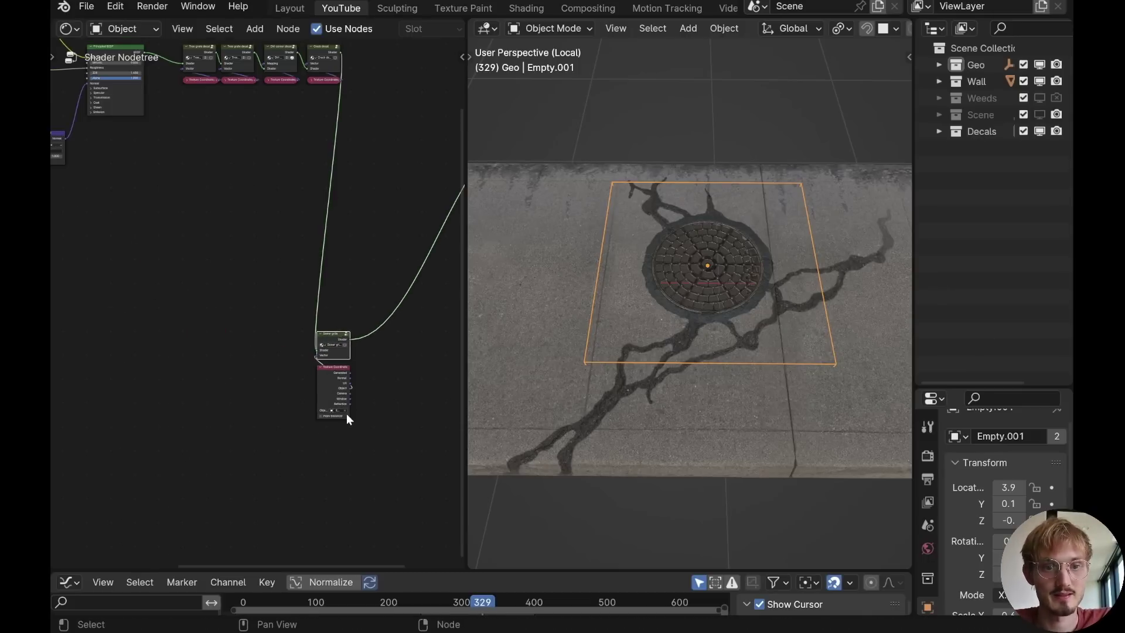
scroll(350, 413, "up", 6)
left_click(374, 420)
middle_click_drag(374, 420, 333, 388)
key("ctrl+h")
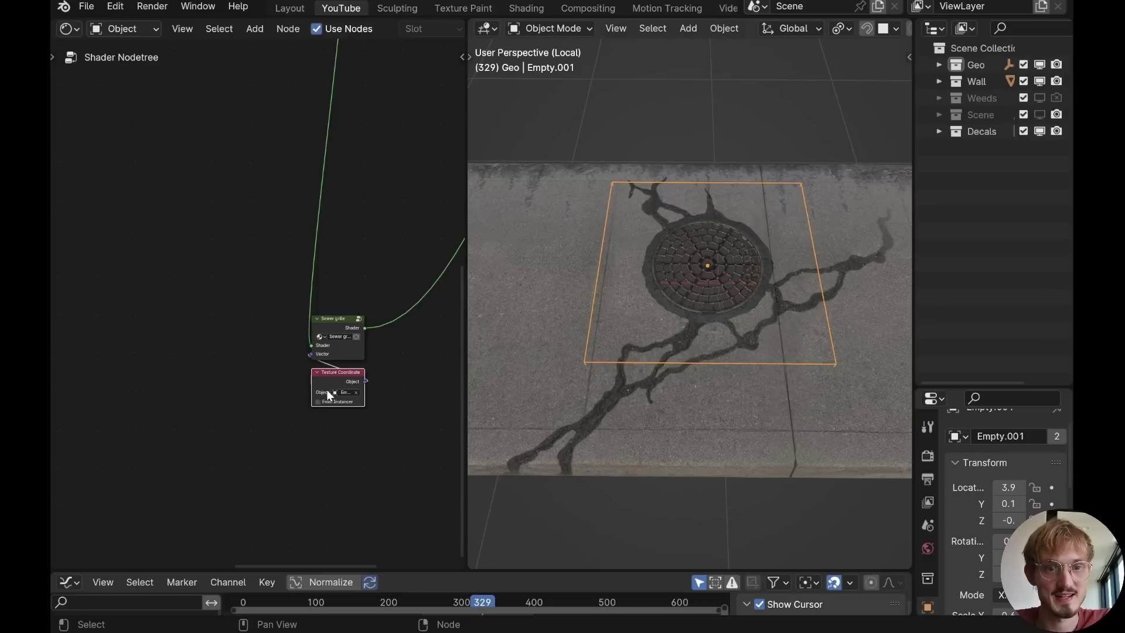
Step: Move the Sewer grille group and its Texture Coordinate node to the end of the decal chain, beside the Crack decal
left_click_drag(298, 298, 354, 395)
scroll(354, 395, "down", 3)
key("g")
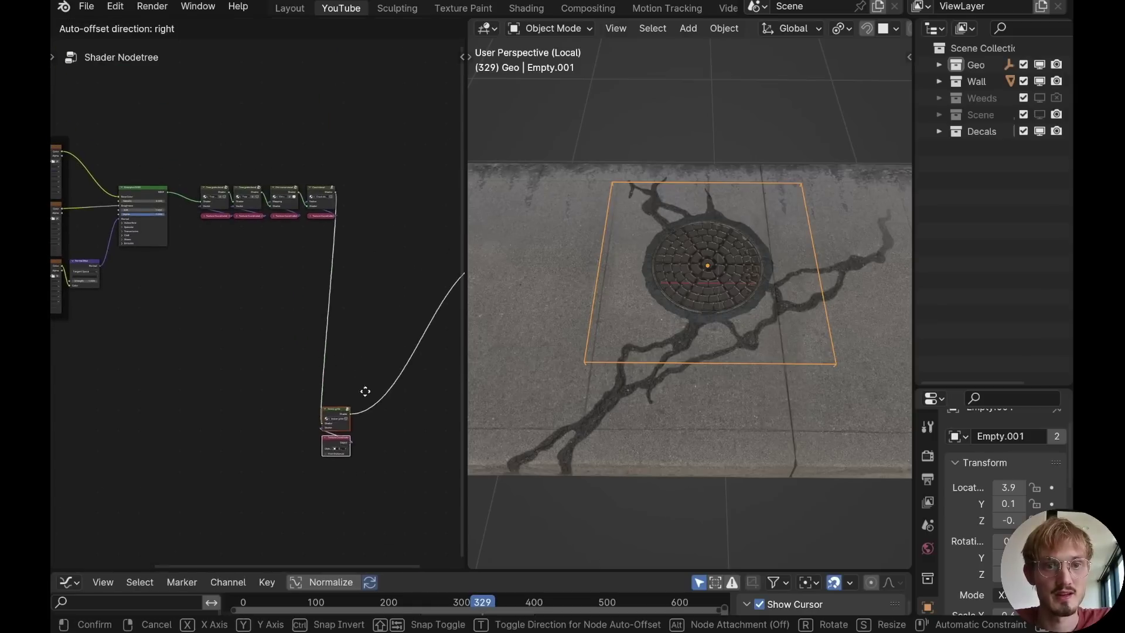
left_click(377, 212)
left_click(367, 155)
scroll(364, 181, "up", 7)
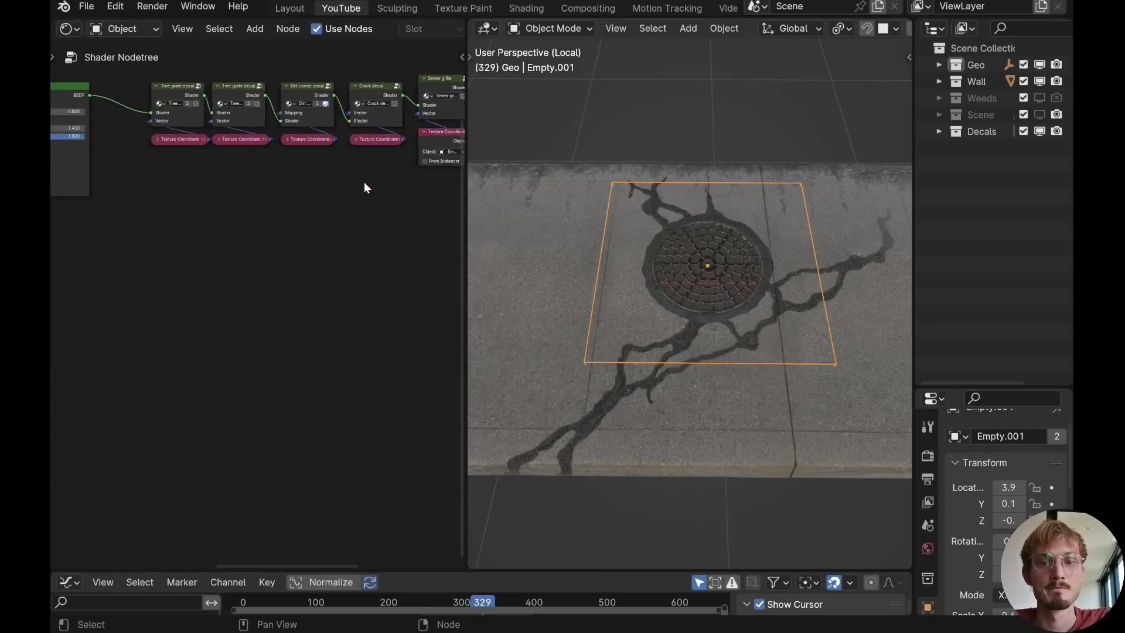
middle_click_drag(364, 182, 321, 330)
scroll(364, 210, "up", 2)
middle_click_drag(393, 231, 357, 254)
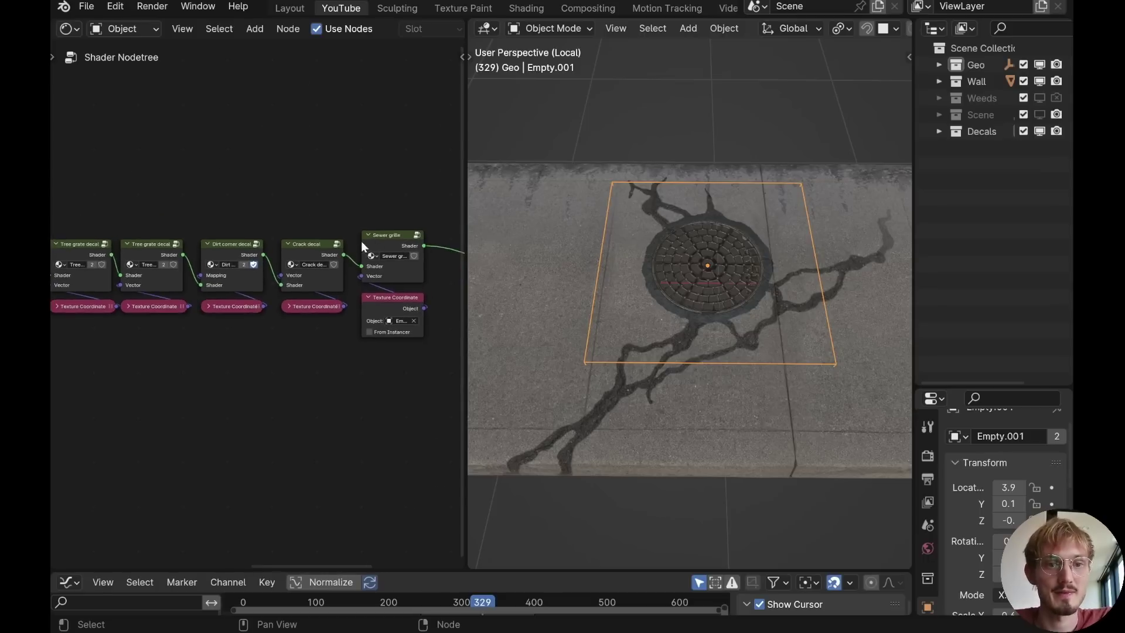
Step: Reorder the chain so the Crack decal and its Texture Coordinate node come after the Sewer grille
left_click_drag(302, 228, 328, 333)
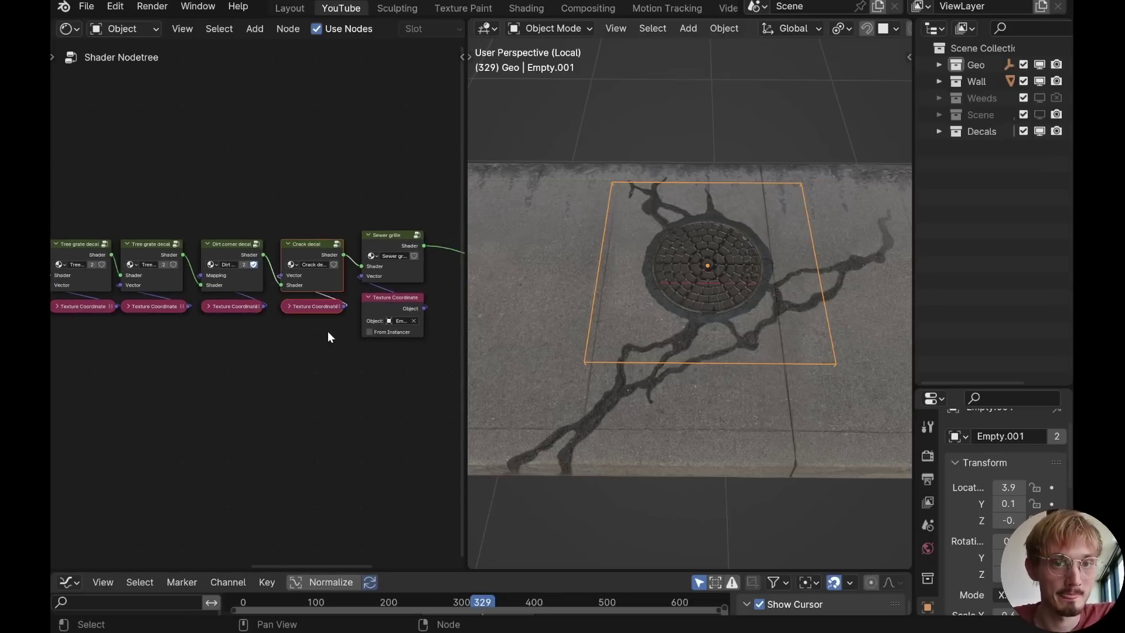
left_click_drag(313, 248, 400, 254, "alt")
left_click_drag(240, 342, 356, 285)
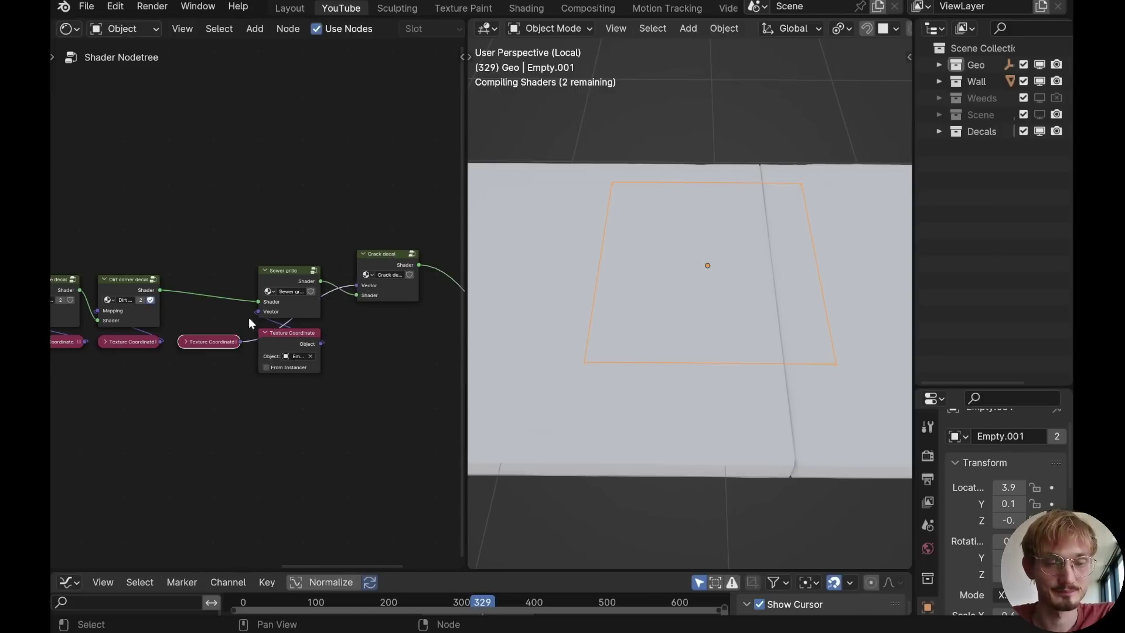
left_click_drag(209, 340, 391, 314)
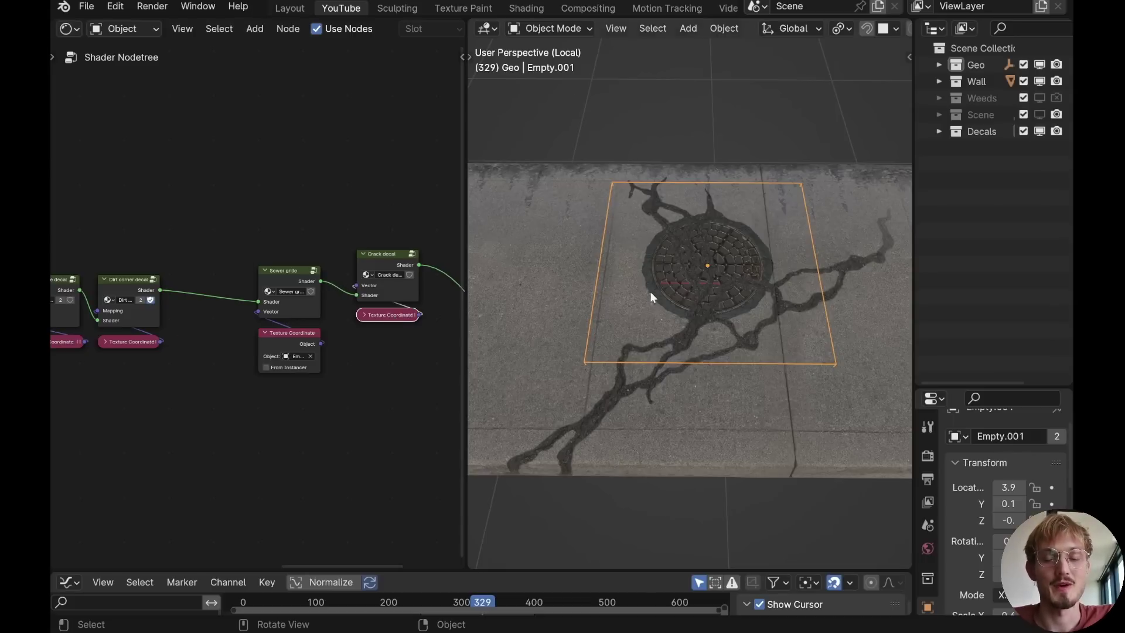
Step: Inspect the cracks over the manhole cover up close, and return the Crack decal to its place before the Sewer grille
scroll(680, 304, "up", 4)
middle_click_drag(677, 291, 662, 206)
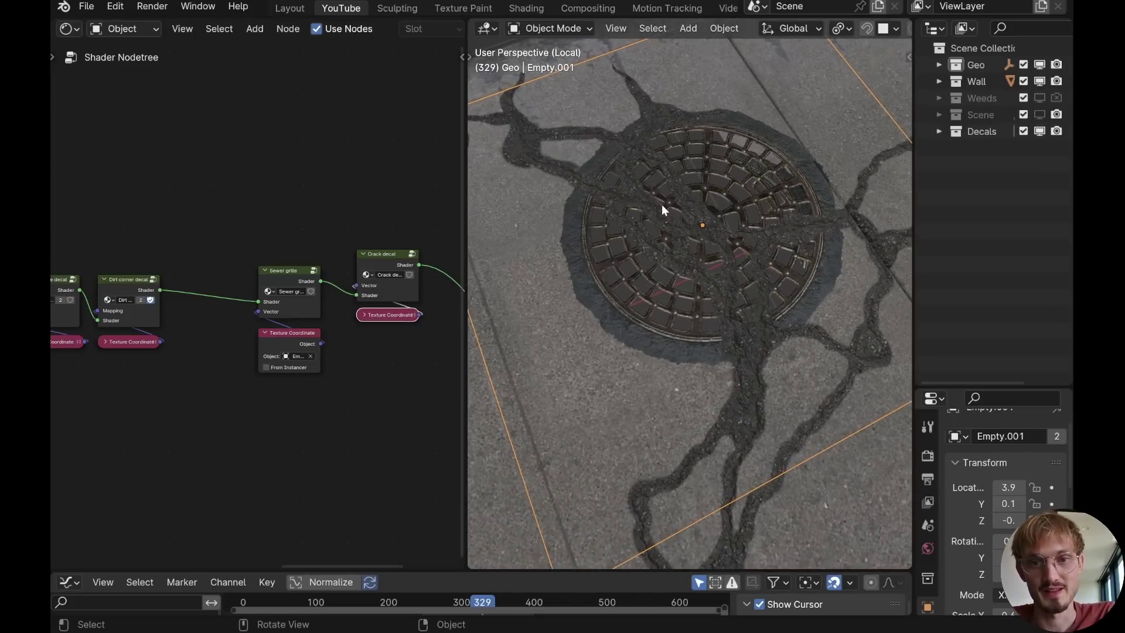
middle_click_drag(756, 293, 644, 258)
left_click_drag(348, 225, 389, 333)
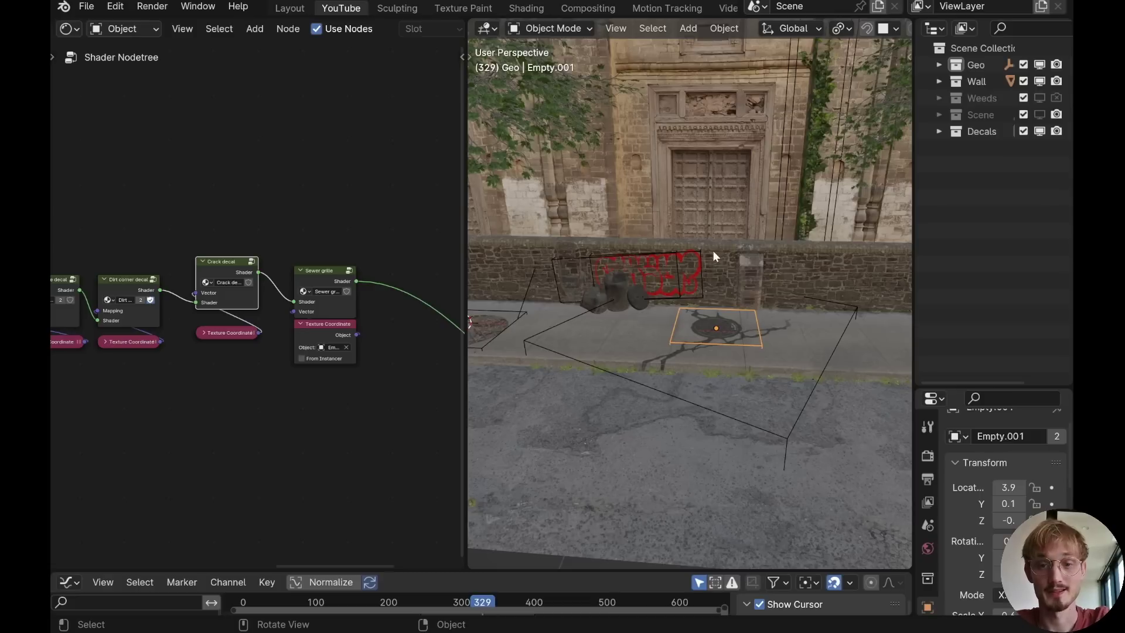
scroll(677, 260, "up", 2)
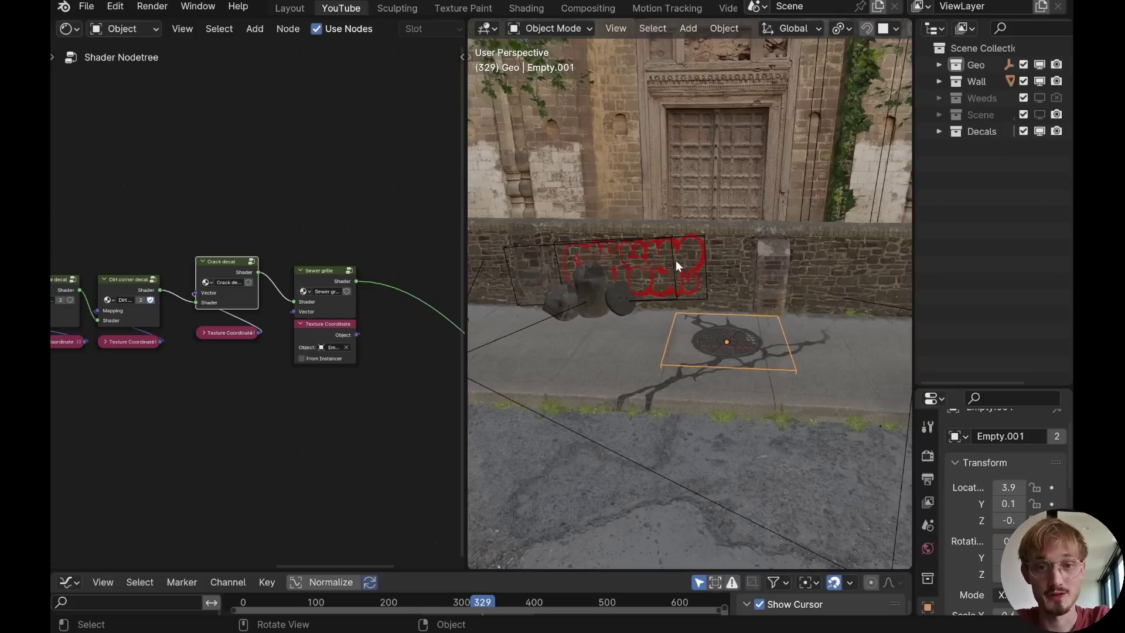
Step: Select the empty that projects the red graffiti on the stone wall and slide it horizontally with Z locked
middle_click_drag(585, 253, 747, 273, "shift")
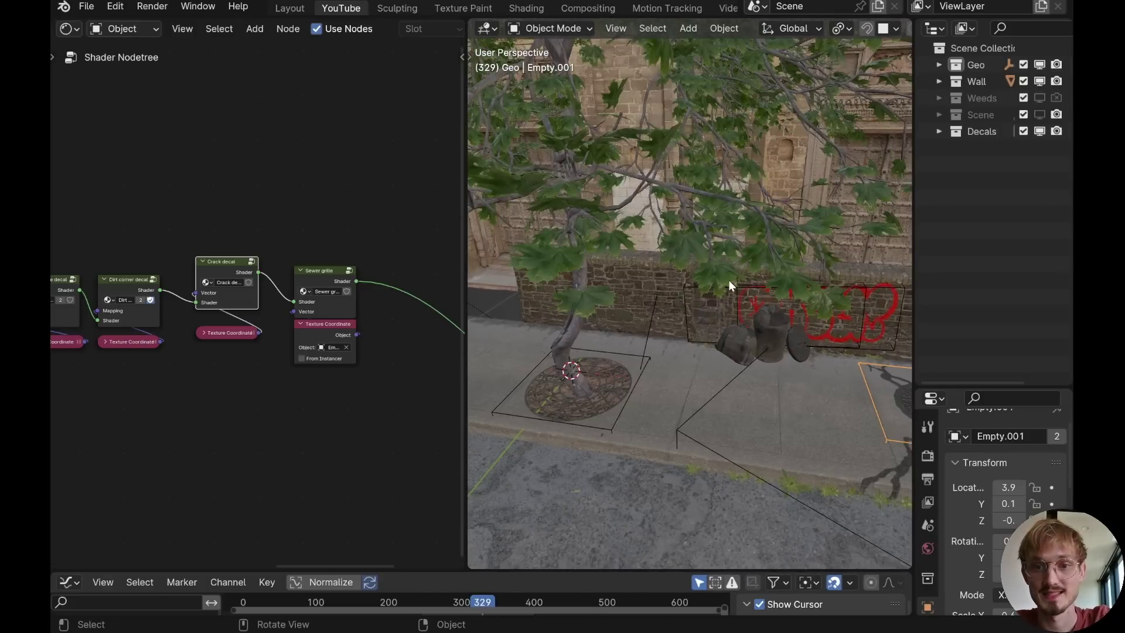
scroll(726, 271, "up", 4)
left_click(704, 240)
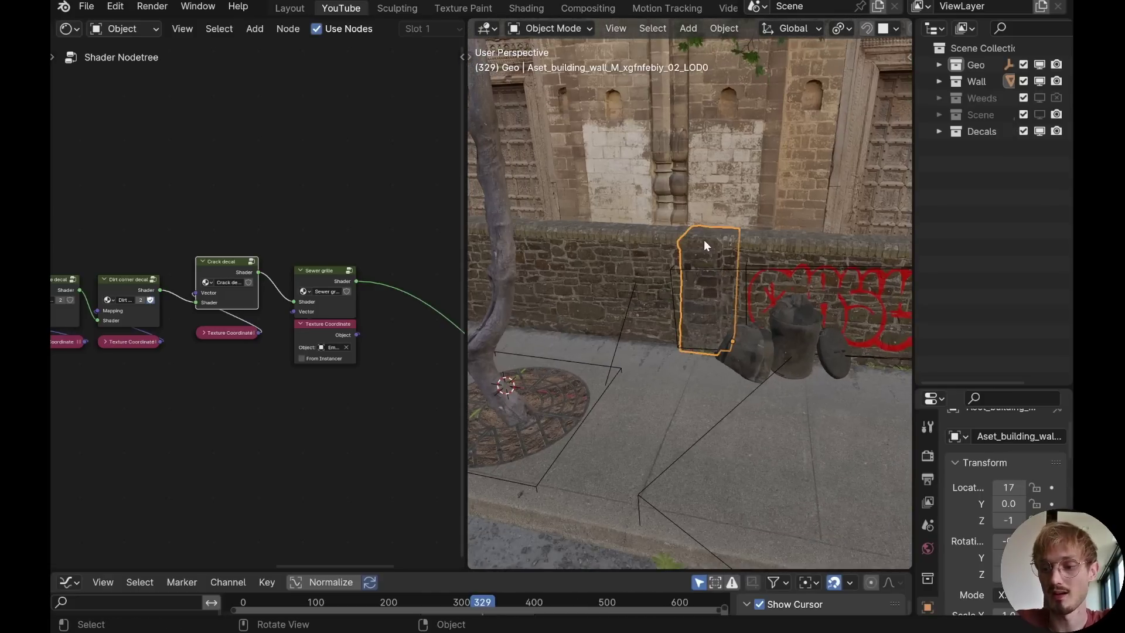
key("KP_Decimal")
scroll(712, 225, "down", 2)
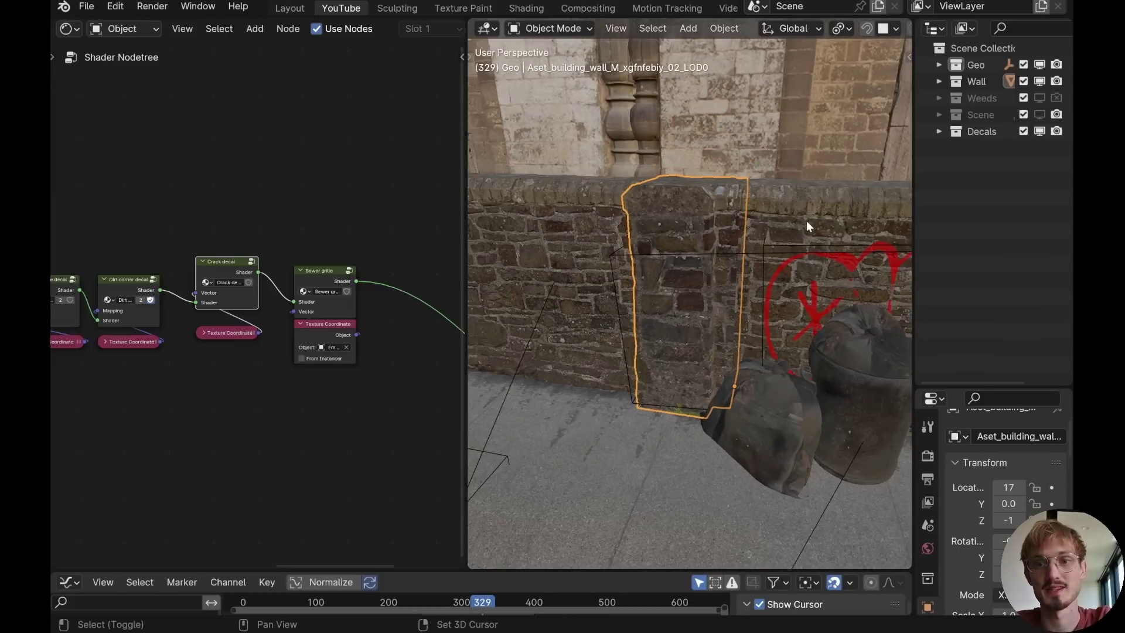
middle_click_drag(715, 220, 752, 315, "shift")
left_click(668, 254)
left_click(617, 265)
key("g")
key("shift+z")
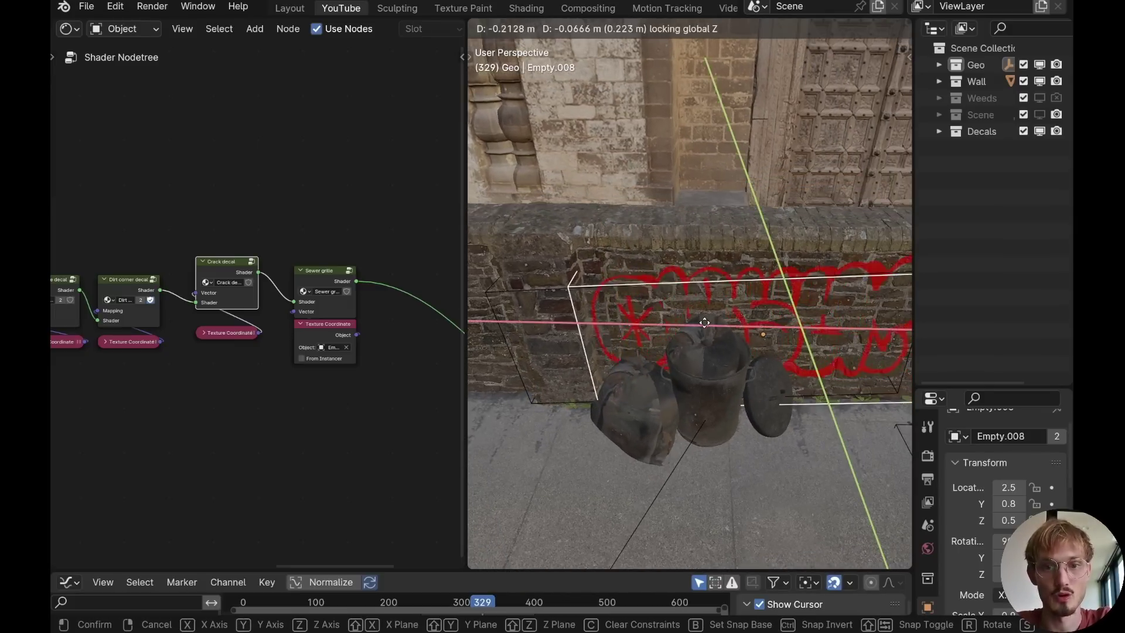
left_click(623, 319)
Step: Scale the graffiti empty along the Y axis so its box reaches out across the sidewalk
key("s")
key("y")
left_click(558, 418)
middle_click_drag(558, 418, 661, 373)
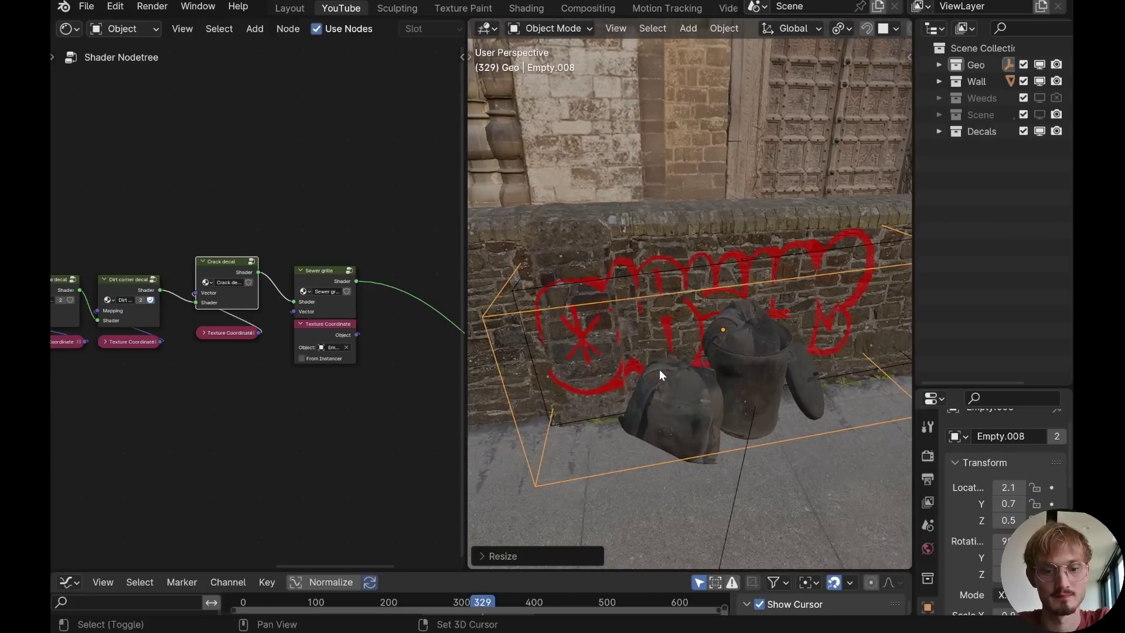
Step: Move the graffiti empty along the wall to about X 3.0 and Y 0.9, keeping its height
key("g")
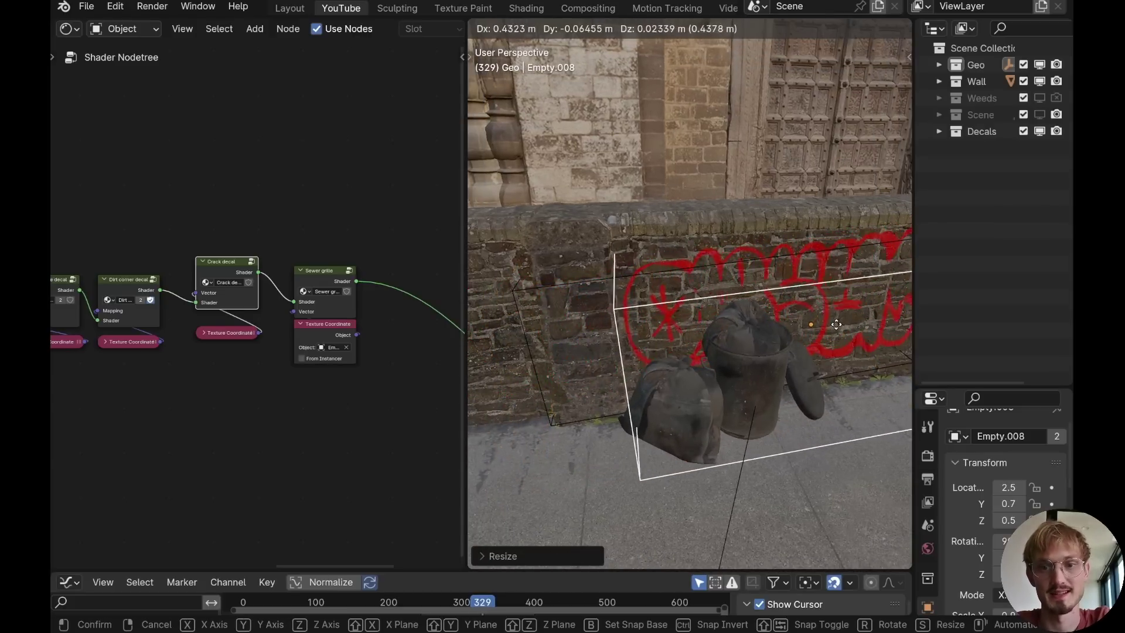
left_click(760, 375)
middle_click_drag(759, 375, 758, 374)
key("g")
key("shift+z")
left_click(859, 341)
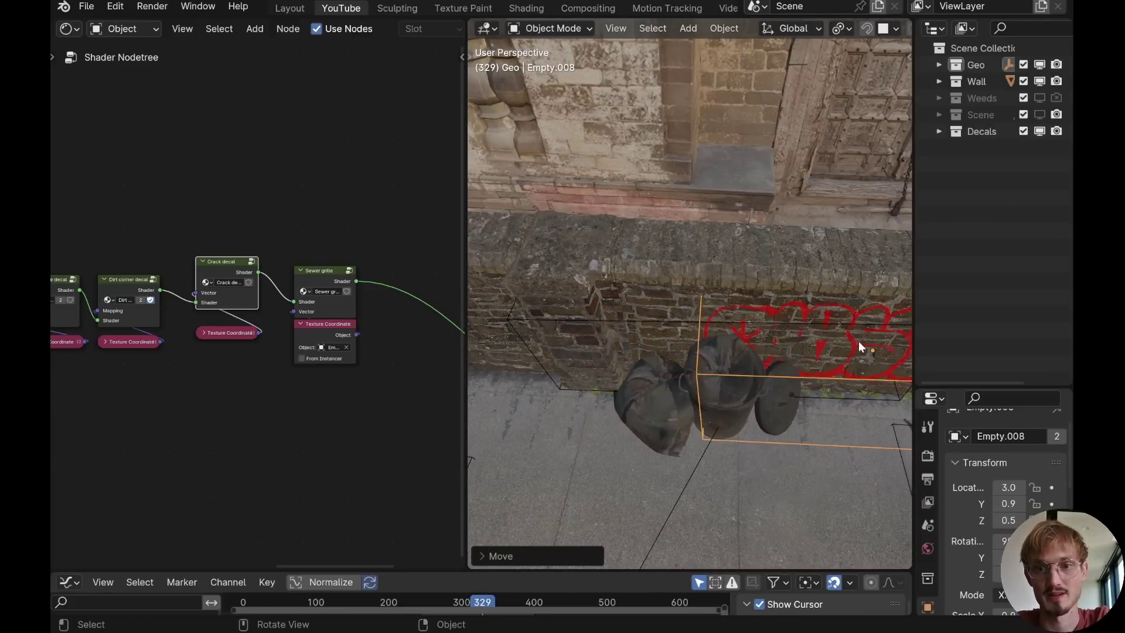
Step: Select the sidewalk near the wall's base and unpin the shader node tree so the editor follows the selected object
middle_click_drag(859, 341, 469, 299, "shift")
scroll(709, 245, "down", 1)
scroll(709, 245, "up", 3)
middle_click_drag(821, 311, 716, 318)
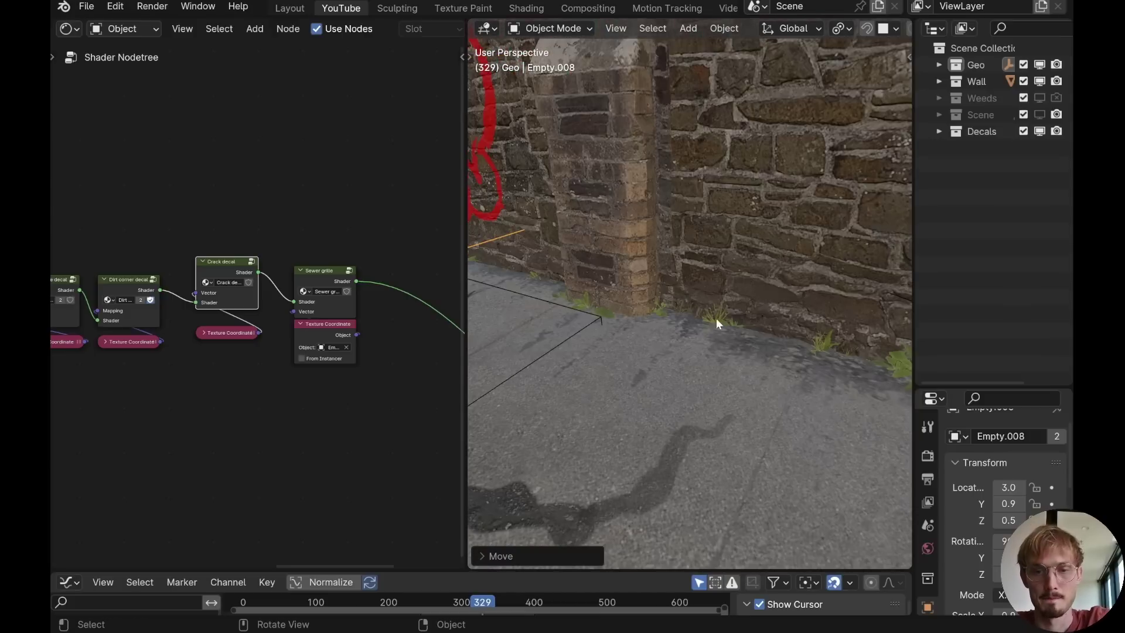
left_click(687, 354)
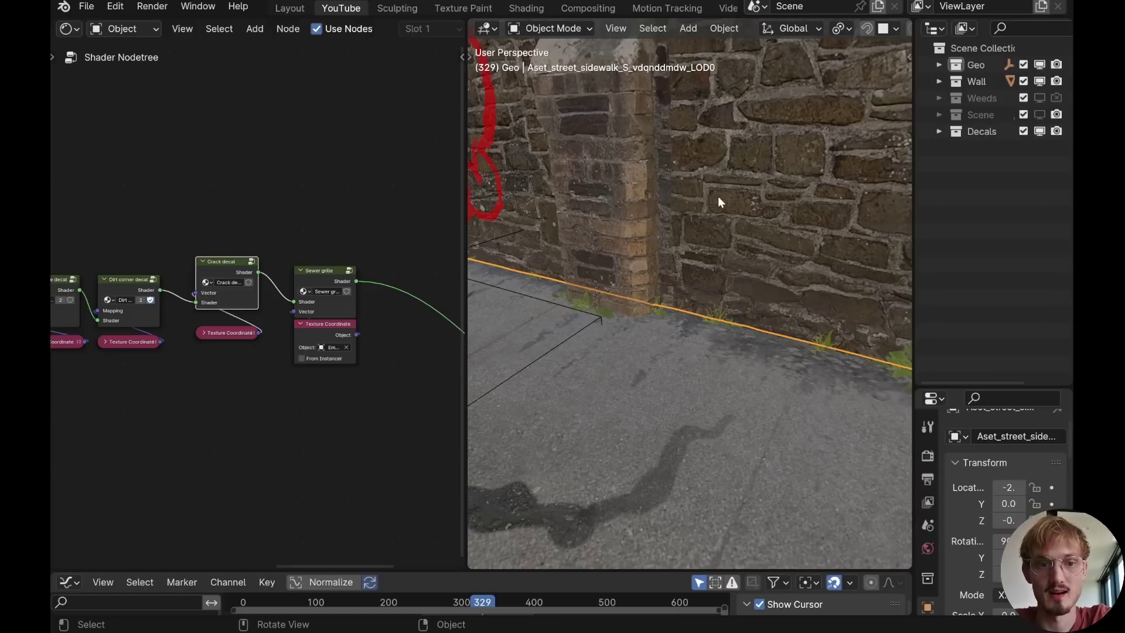
middle_click_drag(412, 26, 194, 22)
left_click(387, 28)
Step: Mute and unmute the Dirt corner decal node in the sidewalk material to compare the dirt along the wall's base
left_click(235, 241)
scroll(235, 241, "down", 4)
middle_click_drag(234, 241, 306, 229)
middle_click_drag(149, 235, 214, 188)
scroll(222, 183, "up", 2)
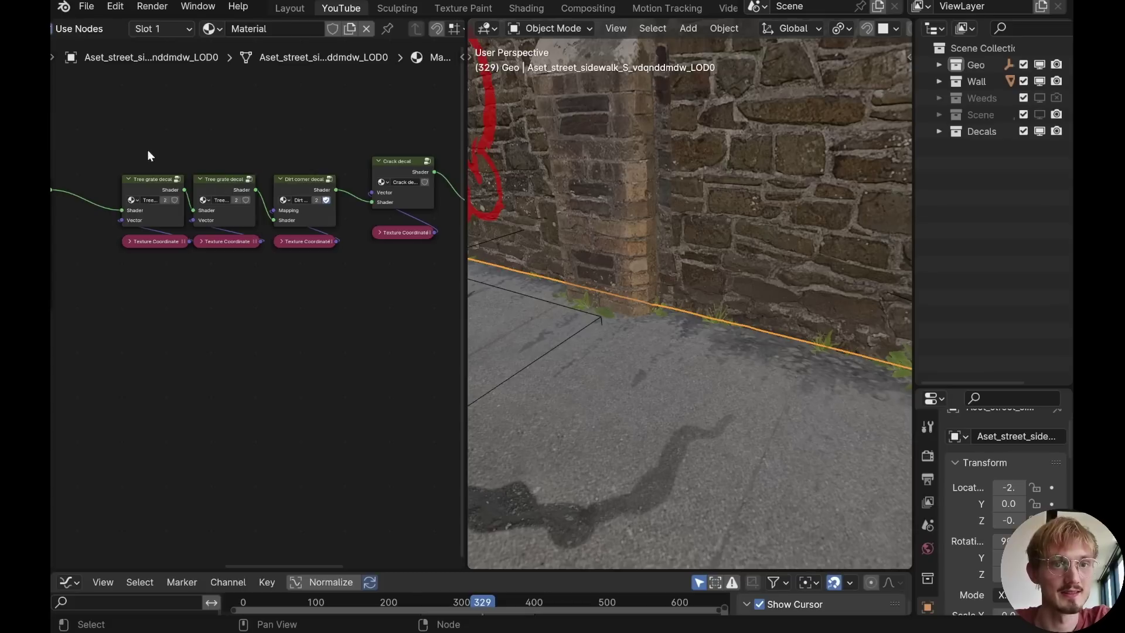
scroll(319, 167, "up", 1)
left_click(300, 202)
scroll(294, 167, "up", 3)
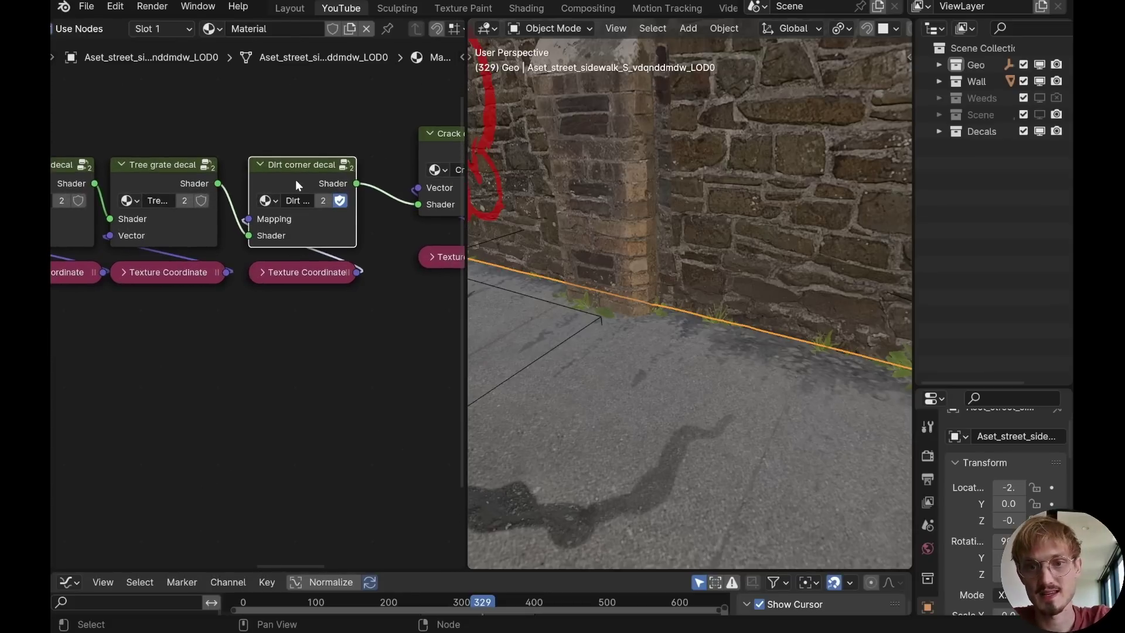
key("m")
key("m")
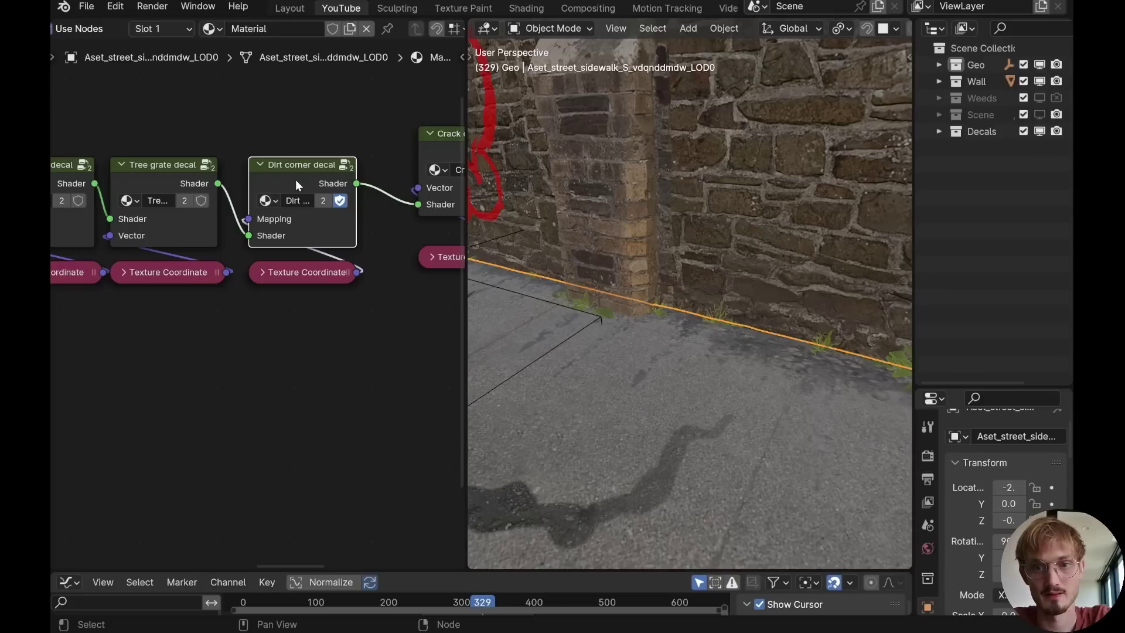
key("m")
key("m")
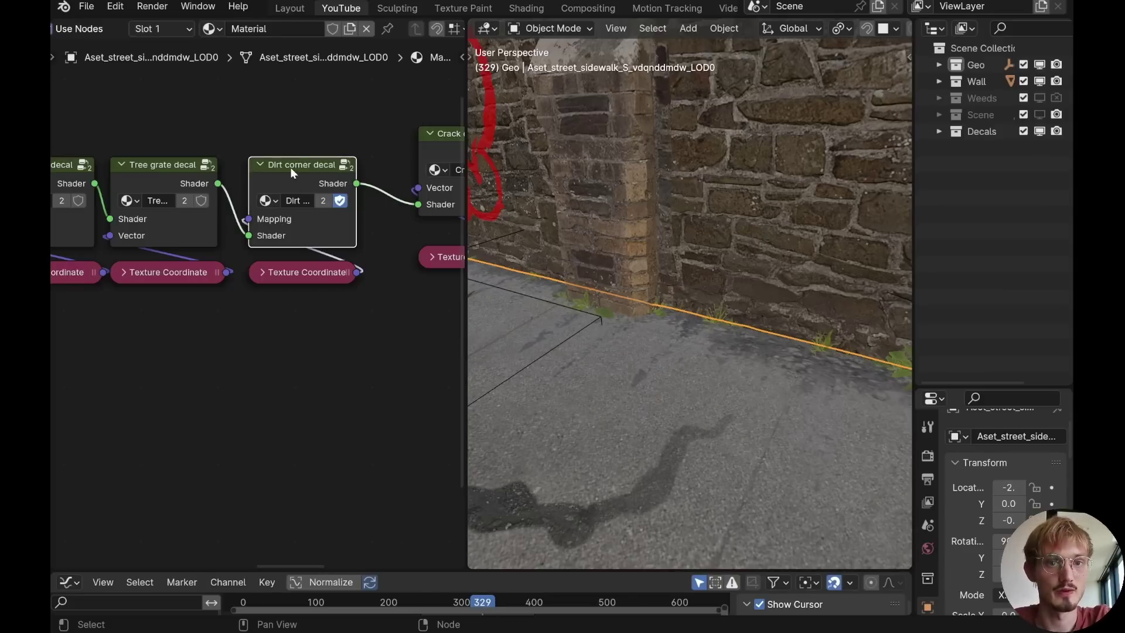
Step: Copy the Dirt corner decal group and its Texture Coordinate node from the sidewalk material into the wall's Wall_new material
left_click_drag(302, 133, 337, 287)
left_click(322, 336)
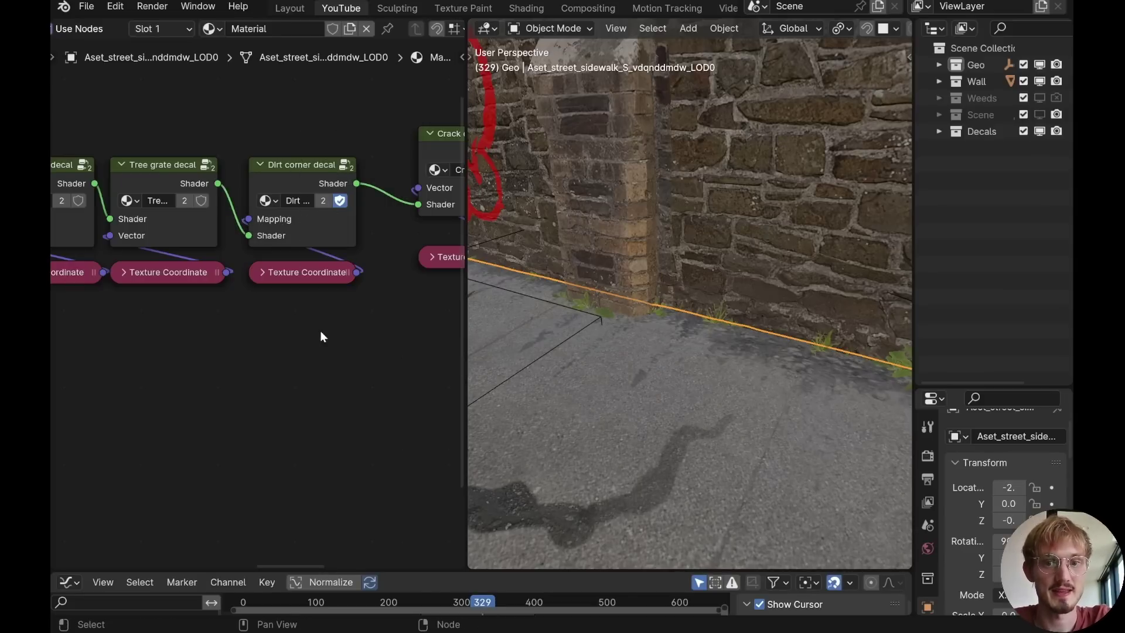
left_click(763, 214)
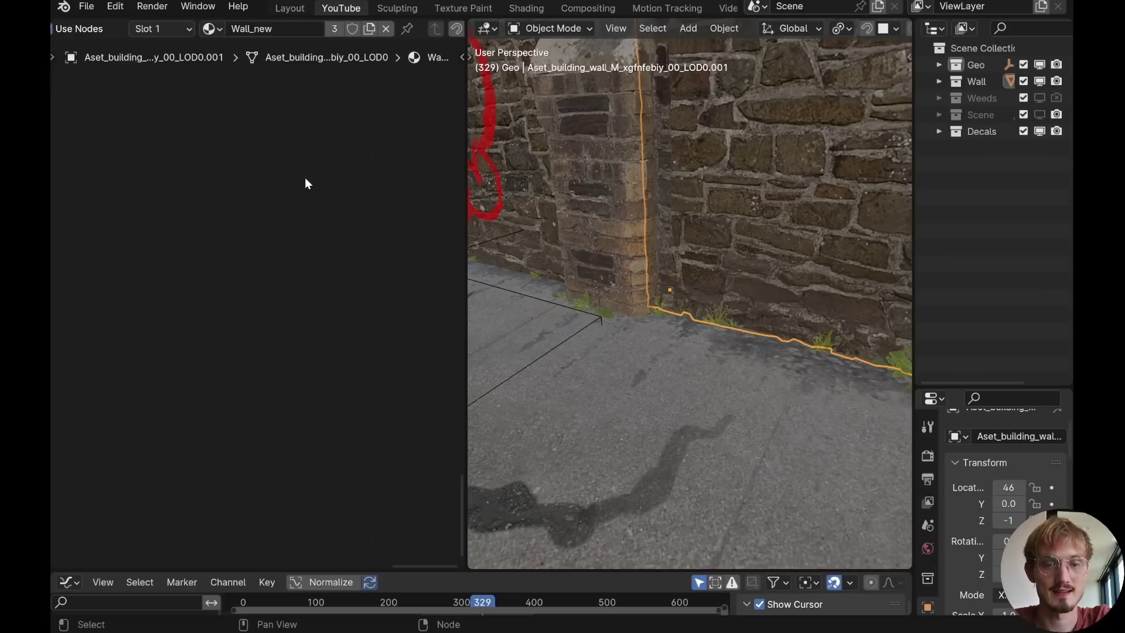
key("Home")
scroll(354, 329, "up", 6)
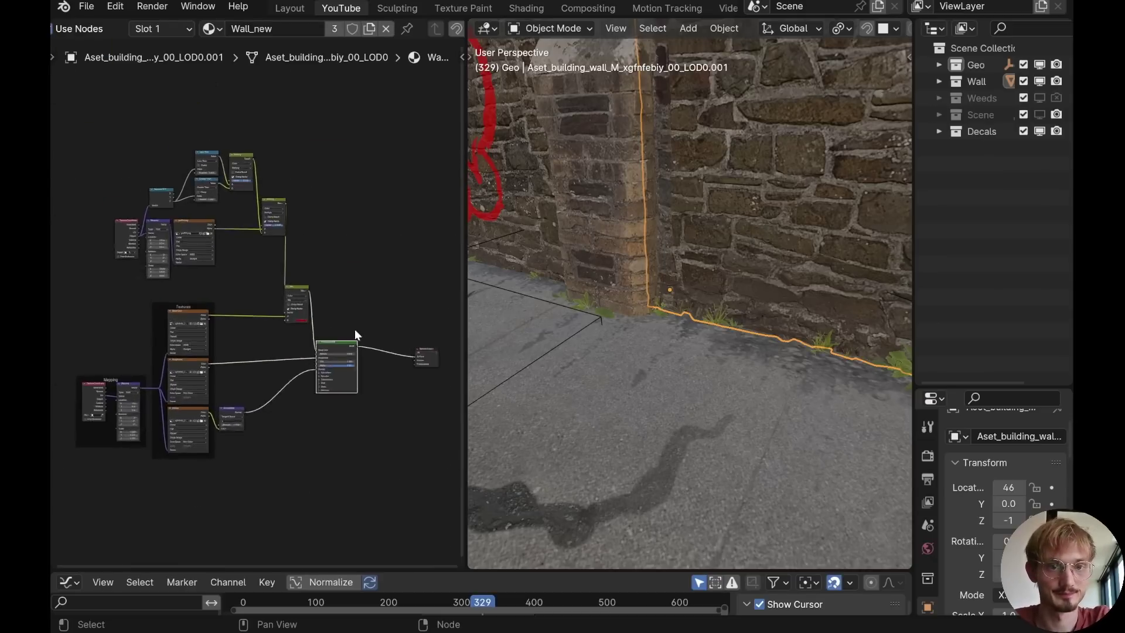
scroll(354, 329, "down", 1)
middle_click_drag(405, 451, 340, 413)
left_click(340, 413)
scroll(343, 410, "up", 2)
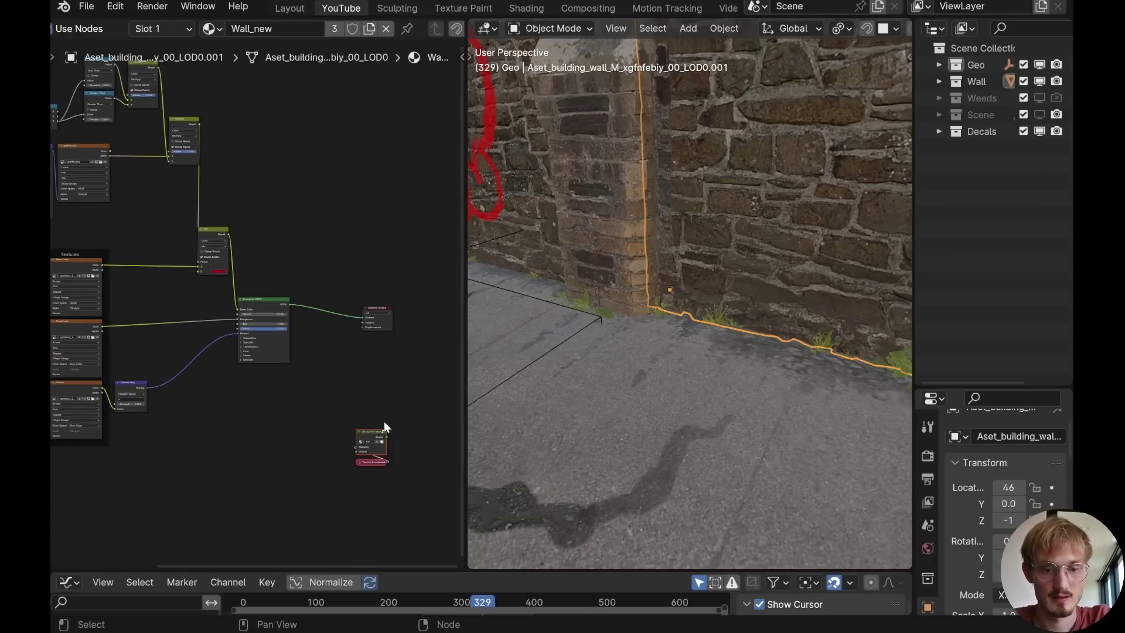
Step: Wire the Dirt corner decal between the wall's Principled BSDF and Material Output Surface, and line it up between them
key("g")
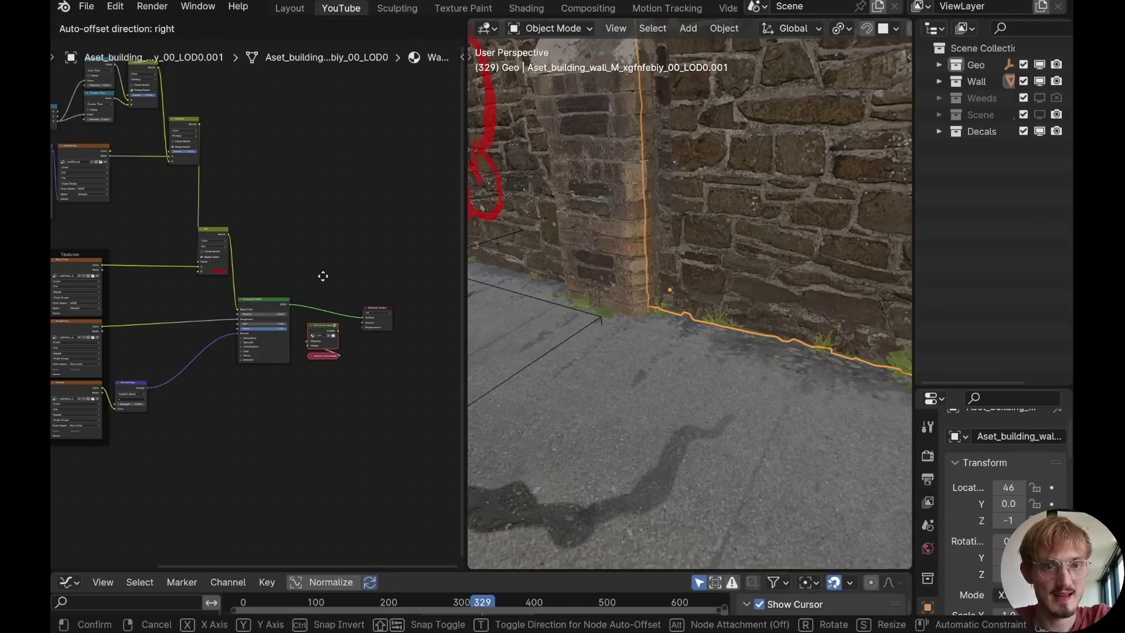
left_click(323, 276)
scroll(328, 284, "up", 4)
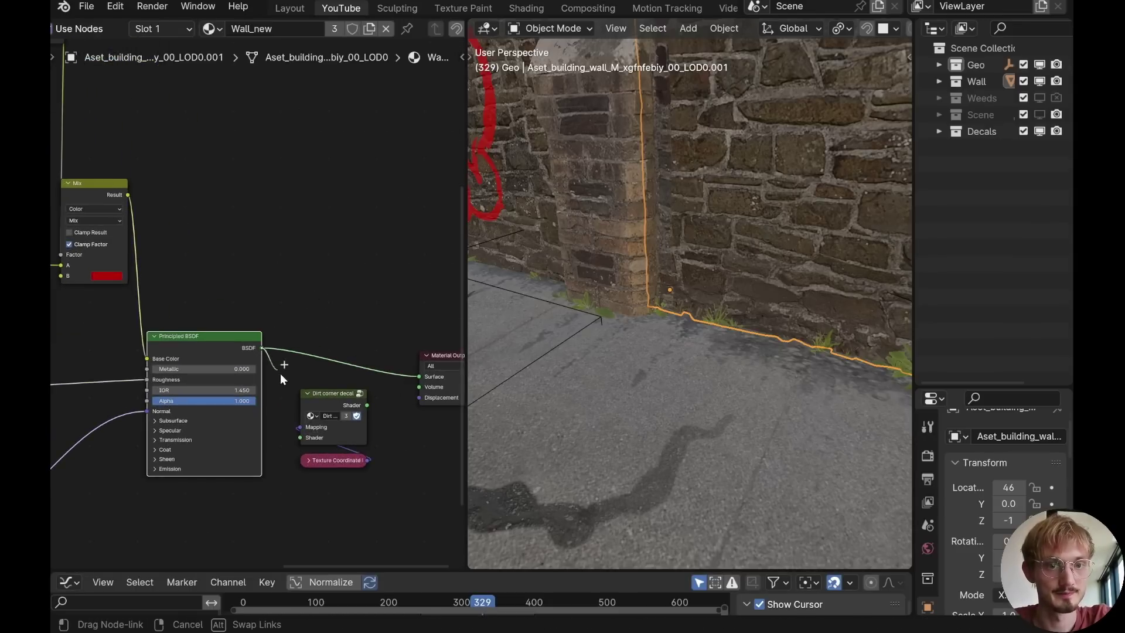
left_click_drag(368, 405, 419, 376)
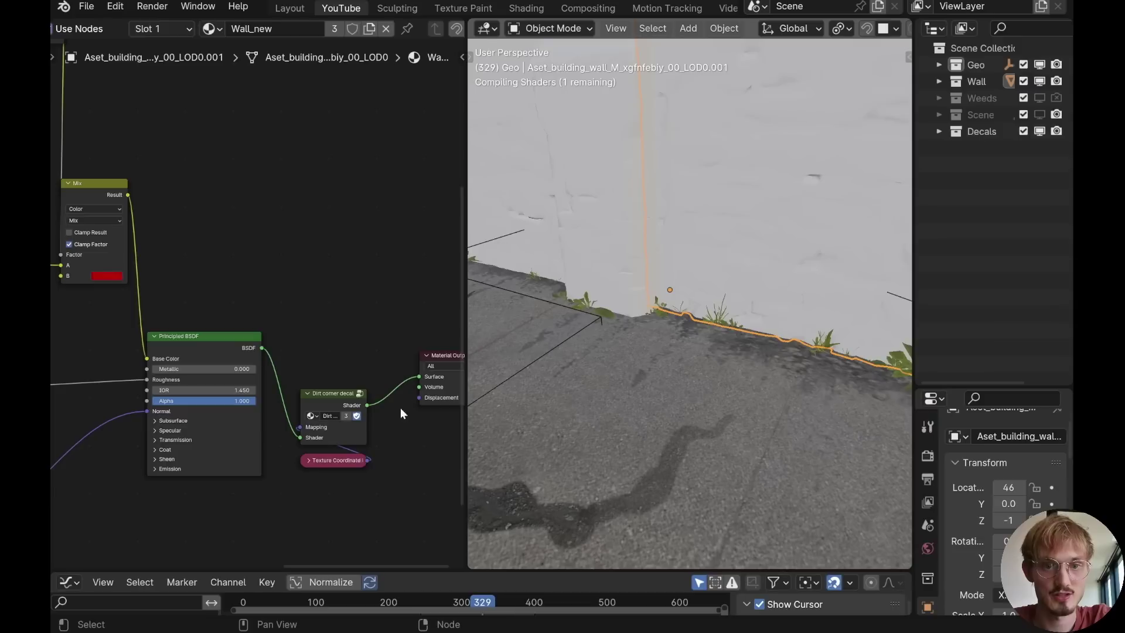
left_click_drag(308, 301, 337, 476)
key("g")
left_click(364, 332)
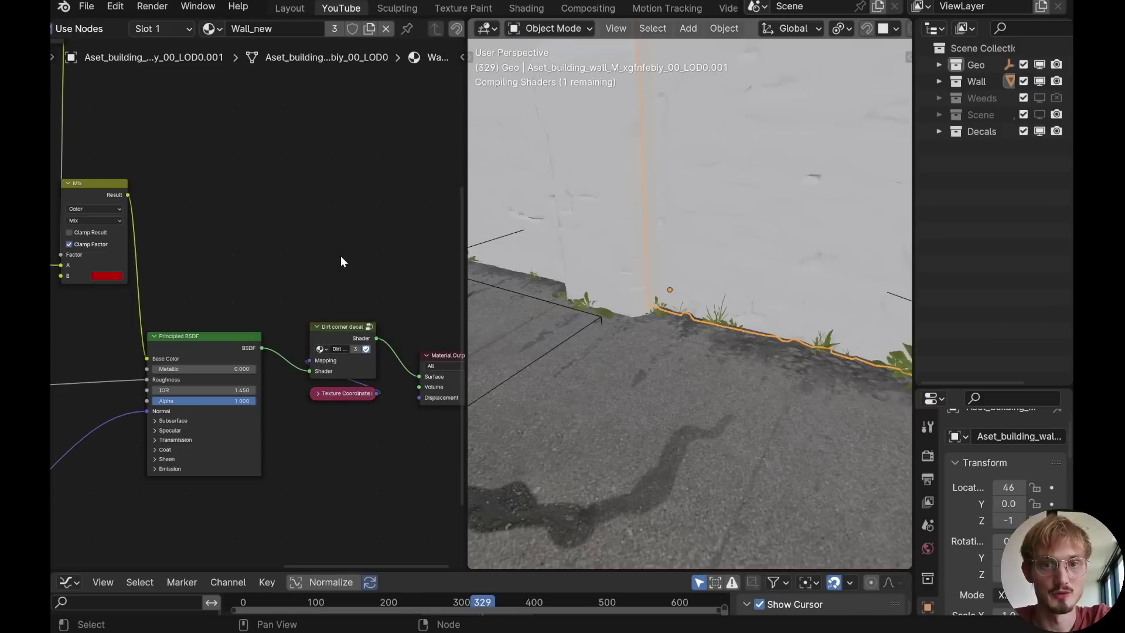
Step: Examine the dirt decal at the wall's base and the projected decals across the sidewalk and neighbouring walls
scroll(692, 298, "down", 4)
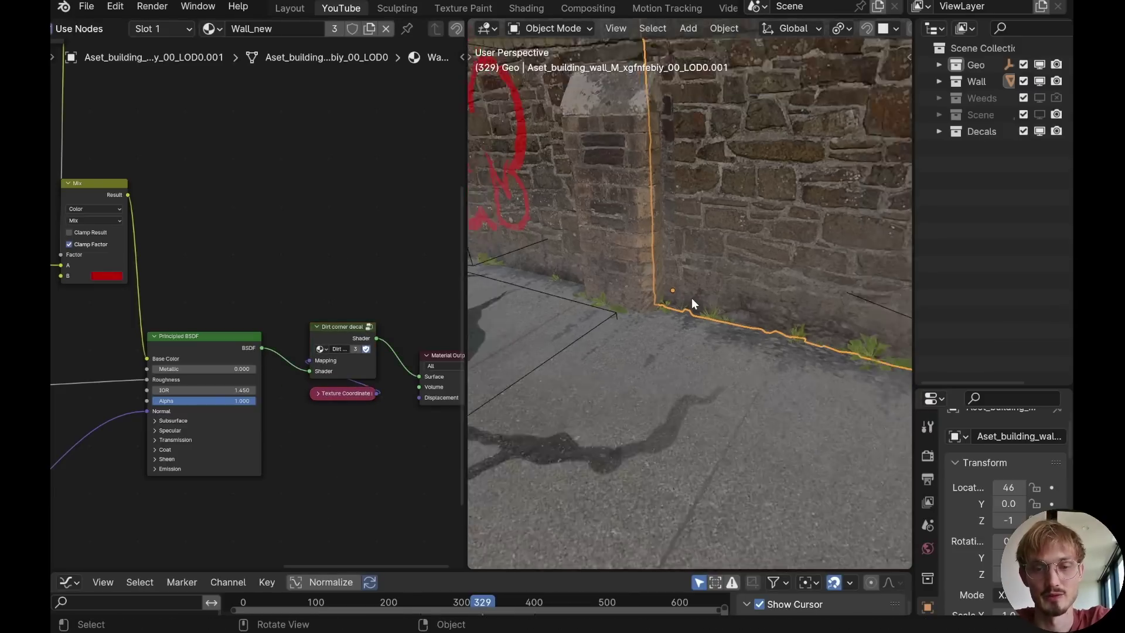
middle_click_drag(764, 305, 568, 244, "shift")
scroll(770, 282, "down", 6)
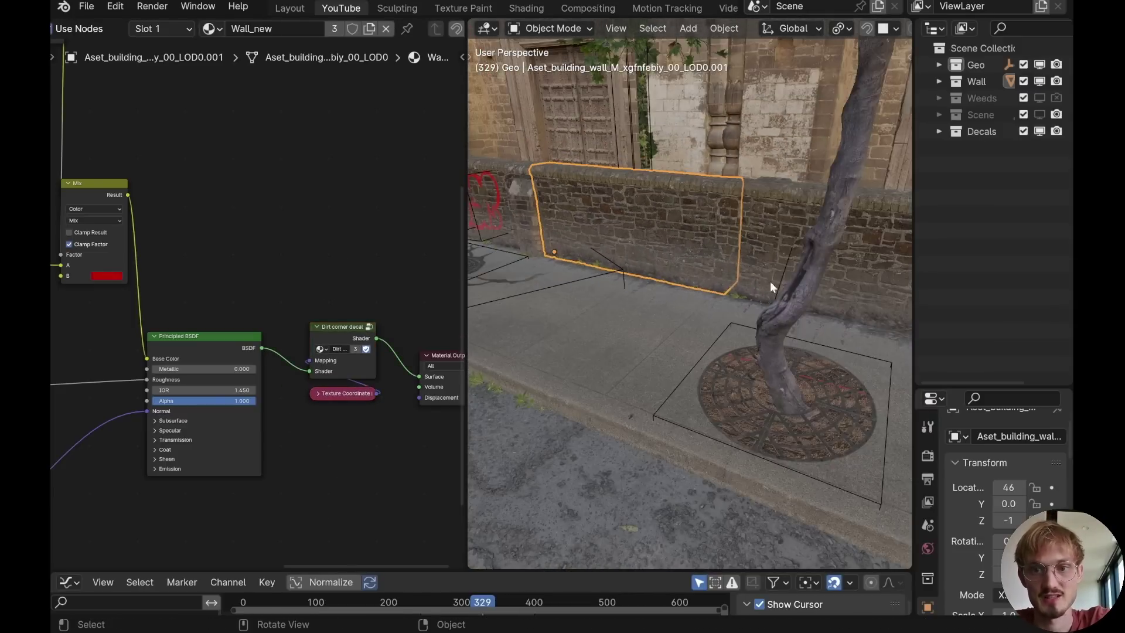
middle_click_drag(627, 286, 736, 323, "shift")
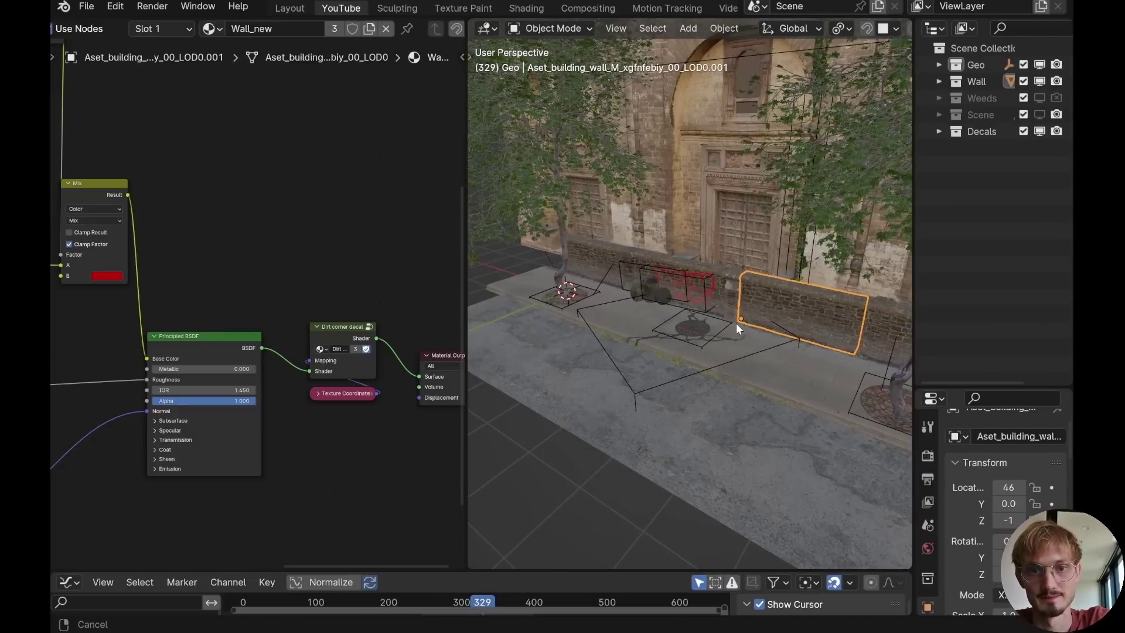
middle_click_drag(736, 322, 683, 315)
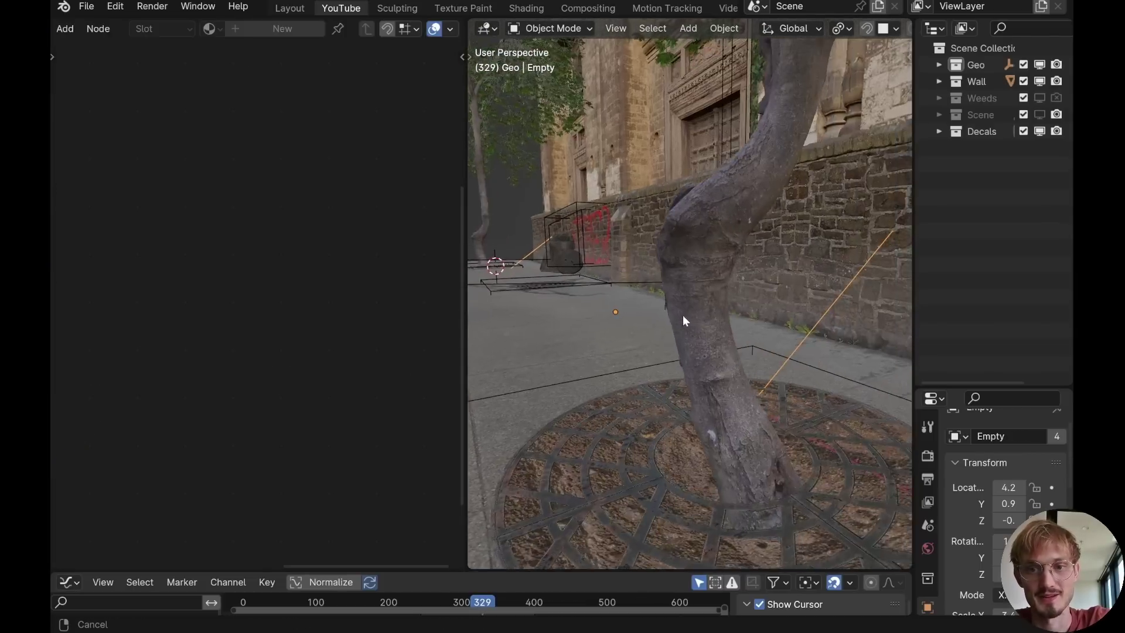
scroll(686, 323, "up", 3)
key("g")
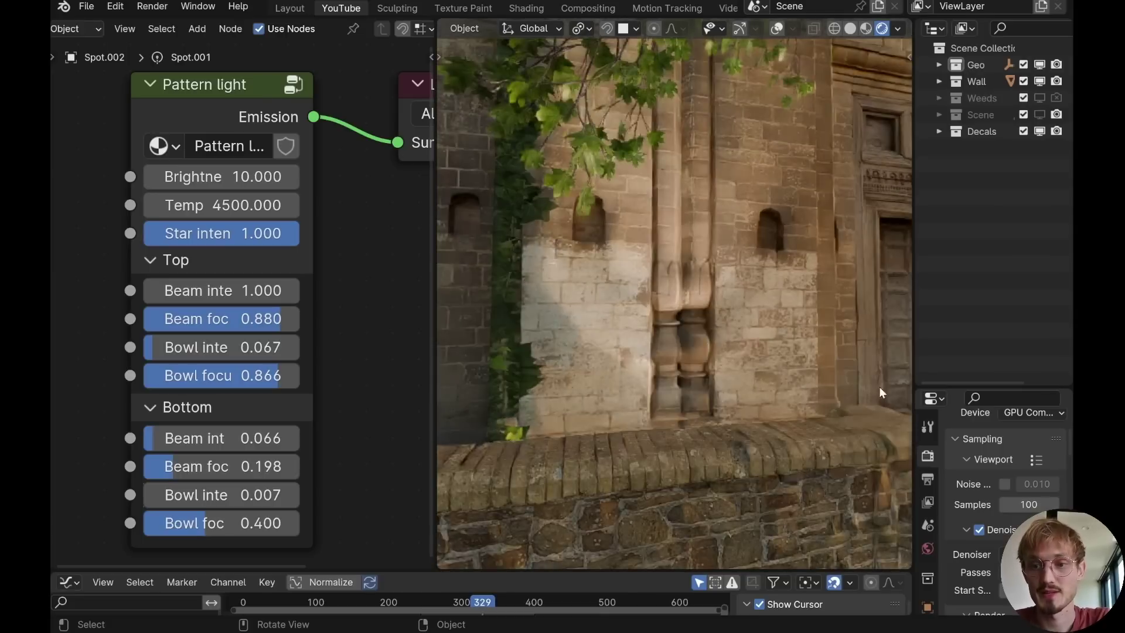
Step: Darken the scene by setting the world background's sky strength to 0.2
scroll(957, 488, "down", 2)
scroll(984, 516, "up", 1)
left_click(928, 548)
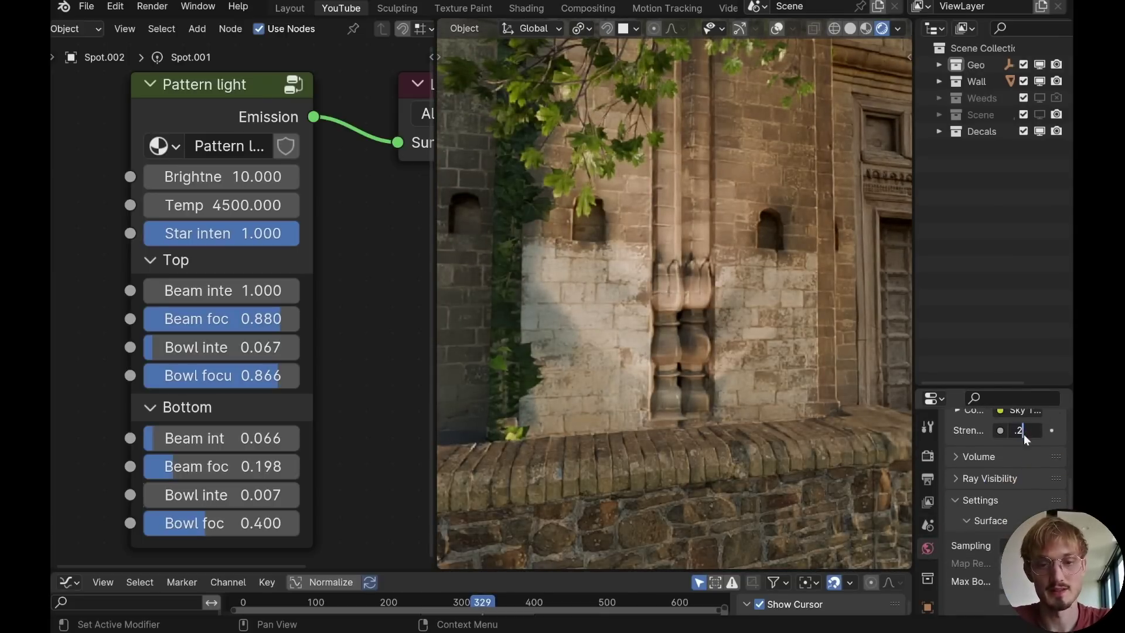
key("Return")
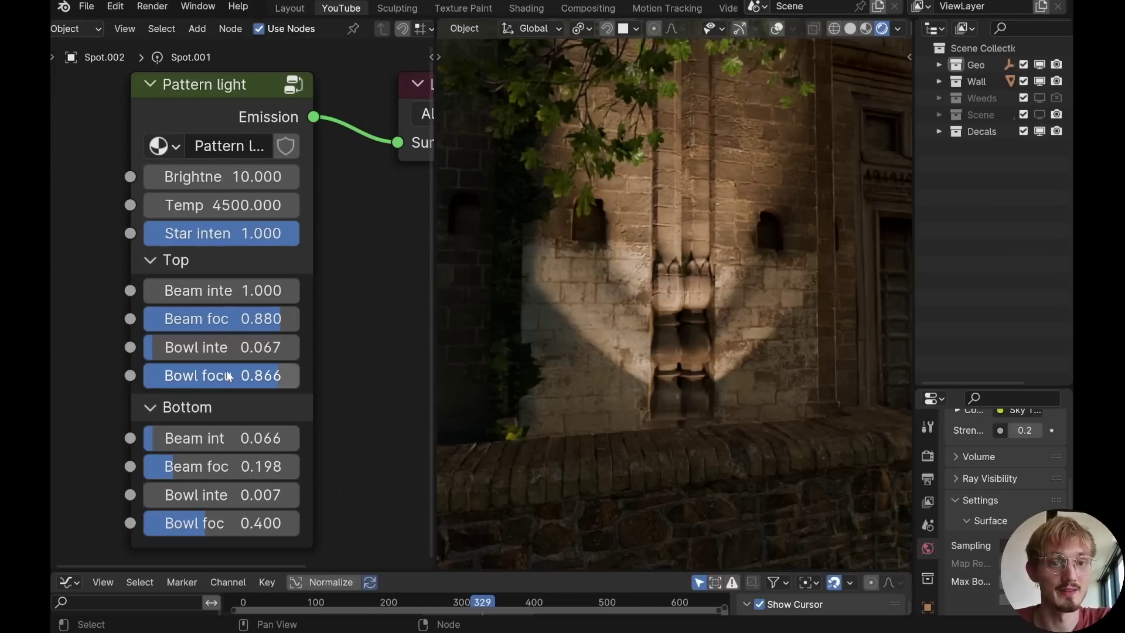
Step: Set the top bowl focus of the Pattern light node group to about 0.853
mouse_move(228, 376)
left_mouse_down()
mouse_move(213, 376)
mouse_move(227, 376)
left_mouse_up()
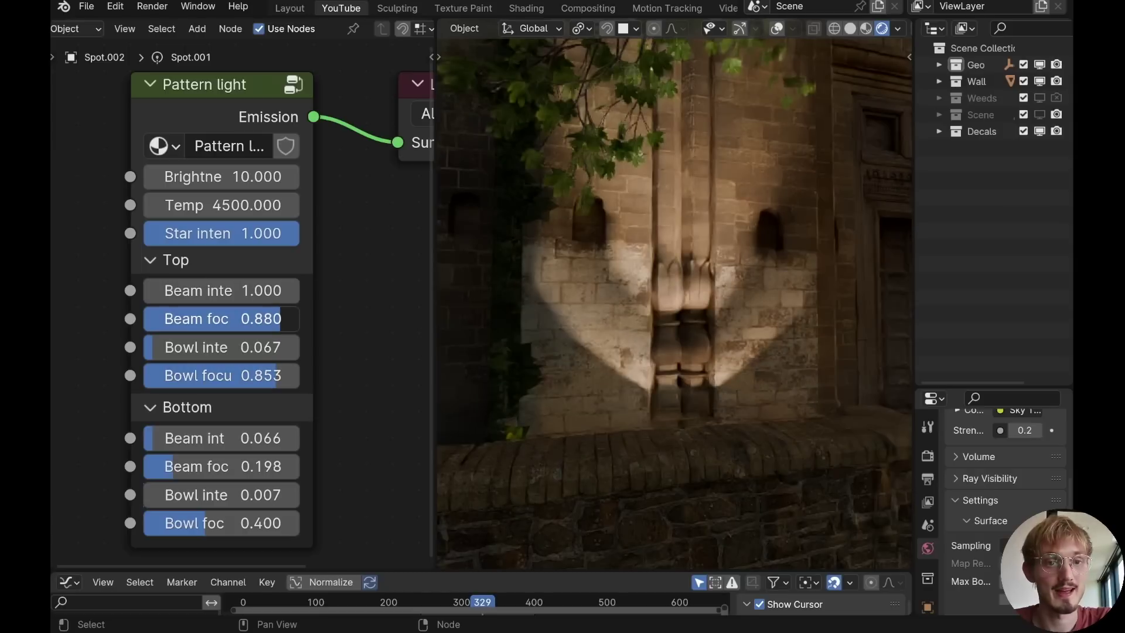